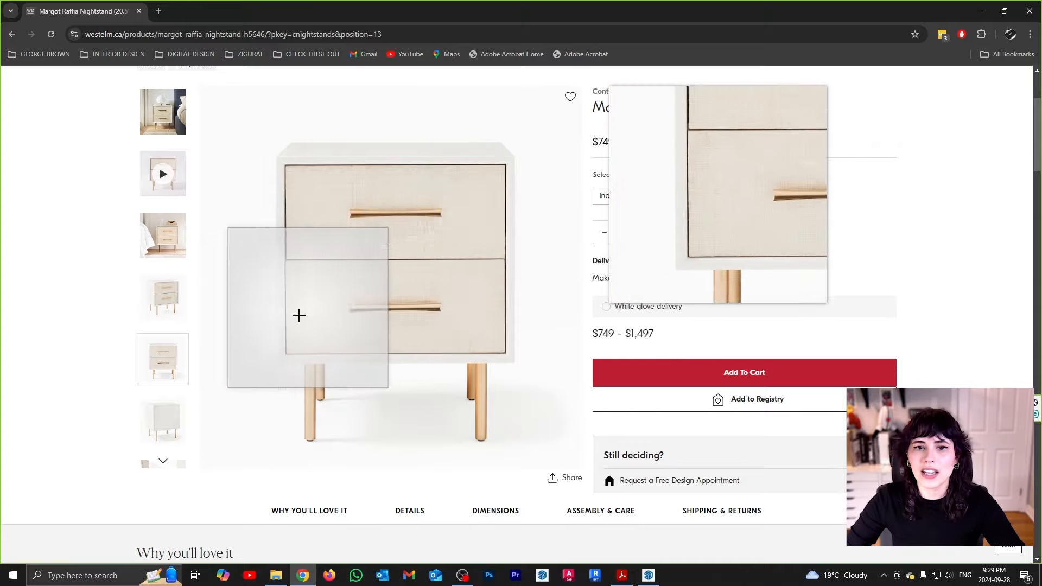
- Compare the nightstand's product photos from the angled, back and front views, finishing on the straight front view
{"action": "left_click", "coordinate": [166, 306]}
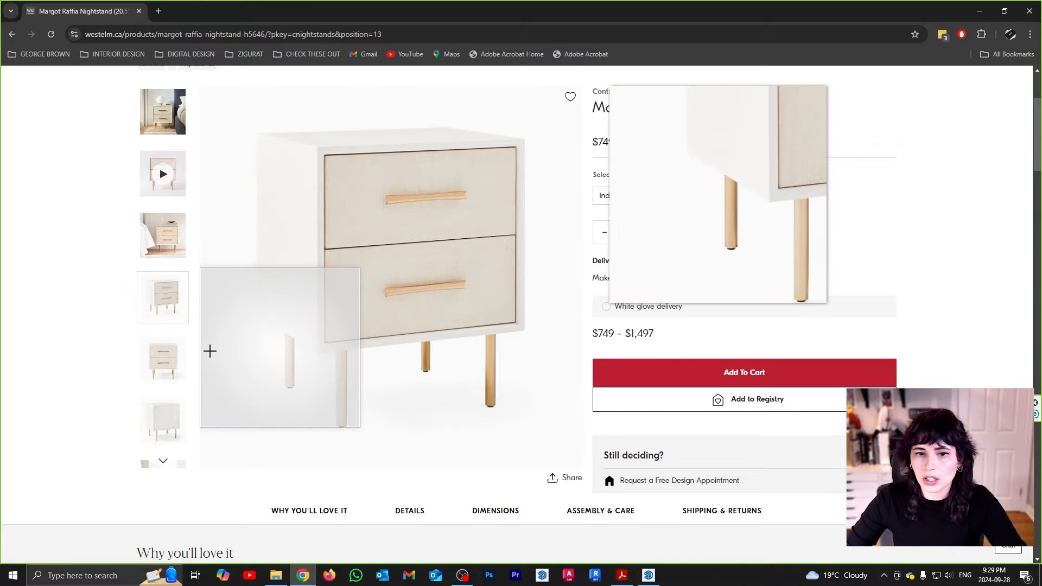
{"action": "scroll", "coordinate": [162, 367], "scroll_direction": "down", "scroll_amount": 2}
{"action": "left_click", "coordinate": [164, 363]}
{"action": "scroll", "coordinate": [297, 349], "scroll_direction": "up", "scroll_amount": 2}
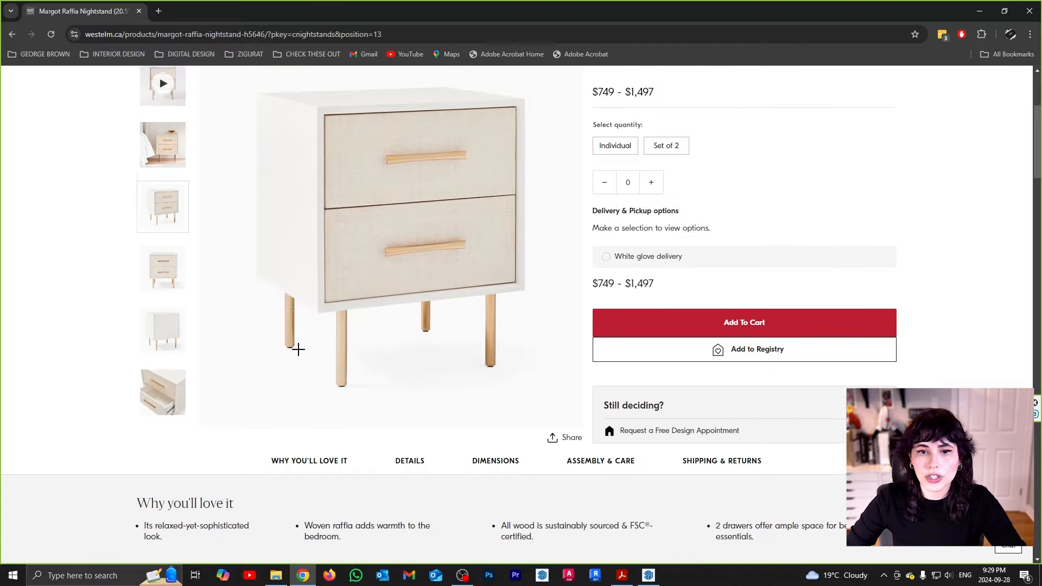
{"action": "left_click", "coordinate": [168, 380]}
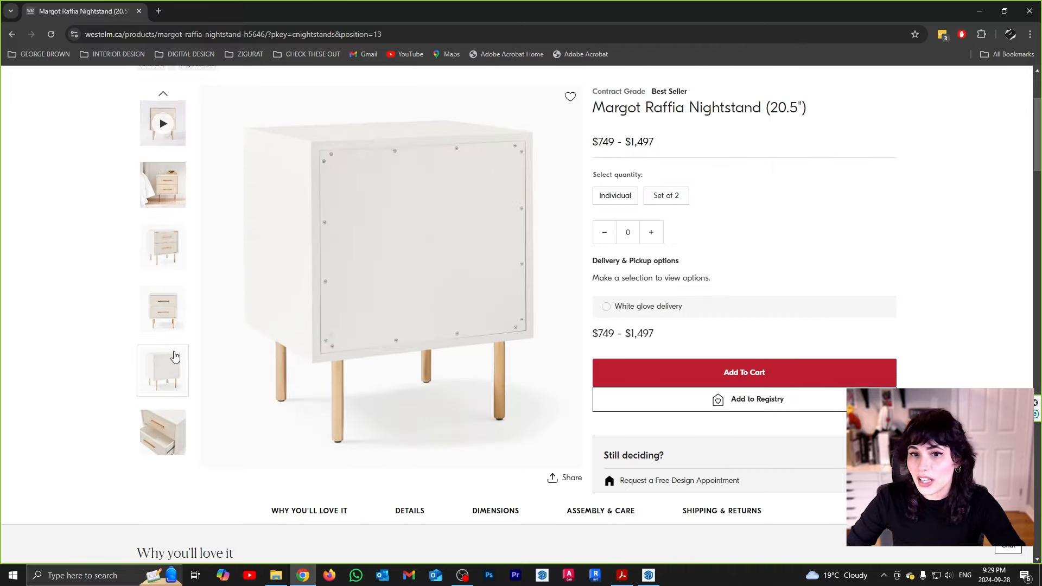
{"action": "left_click", "coordinate": [163, 307]}
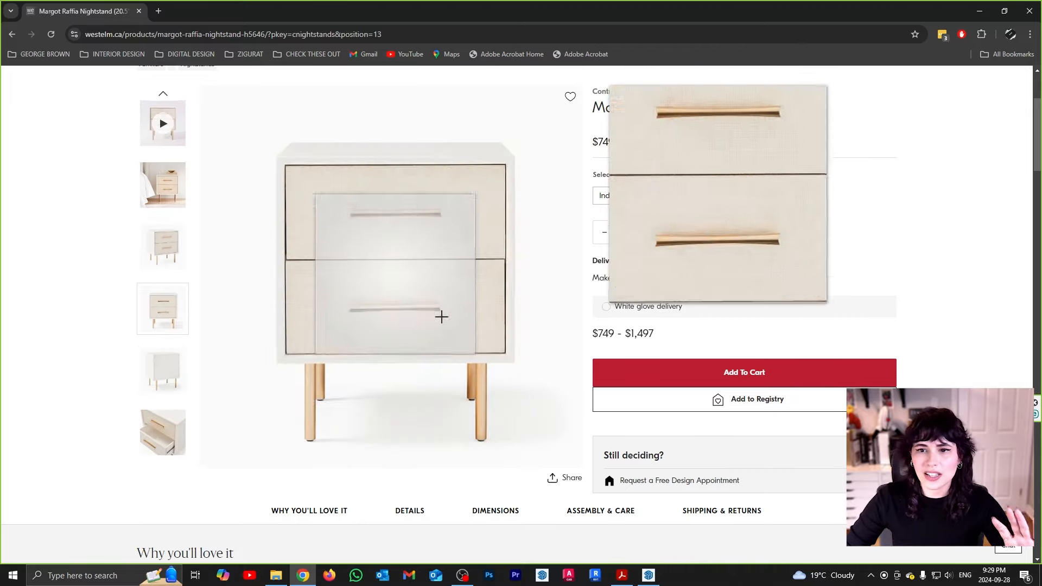
- Check the nightstand's overall size and leg height in the product dimensions, and return to the front-view photo
{"action": "scroll", "coordinate": [833, 379], "scroll_direction": "up", "scroll_amount": 1}
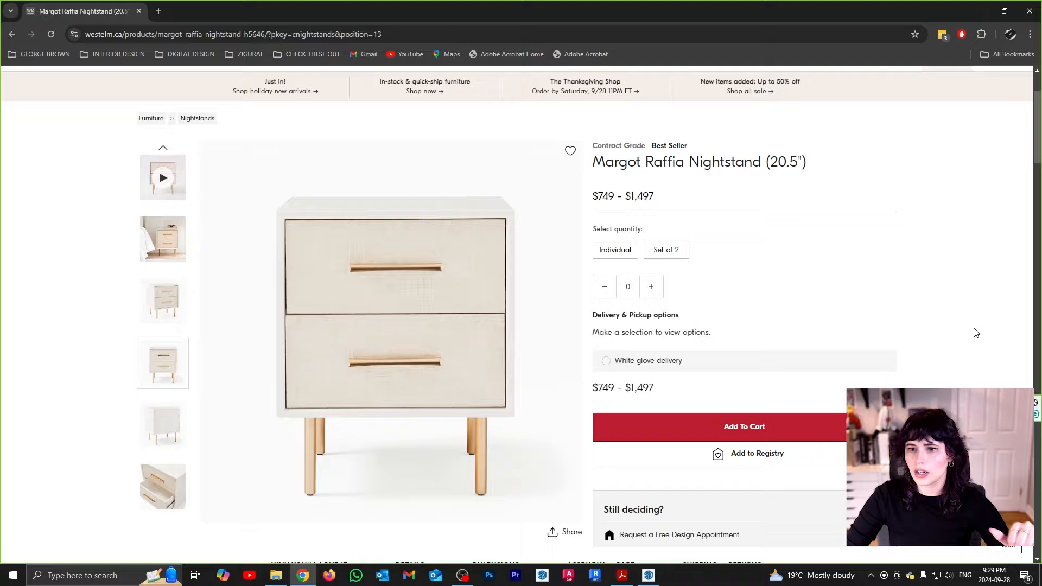
{"action": "scroll", "coordinate": [975, 333], "scroll_direction": "down", "scroll_amount": 2}
{"action": "left_click", "coordinate": [485, 458]}
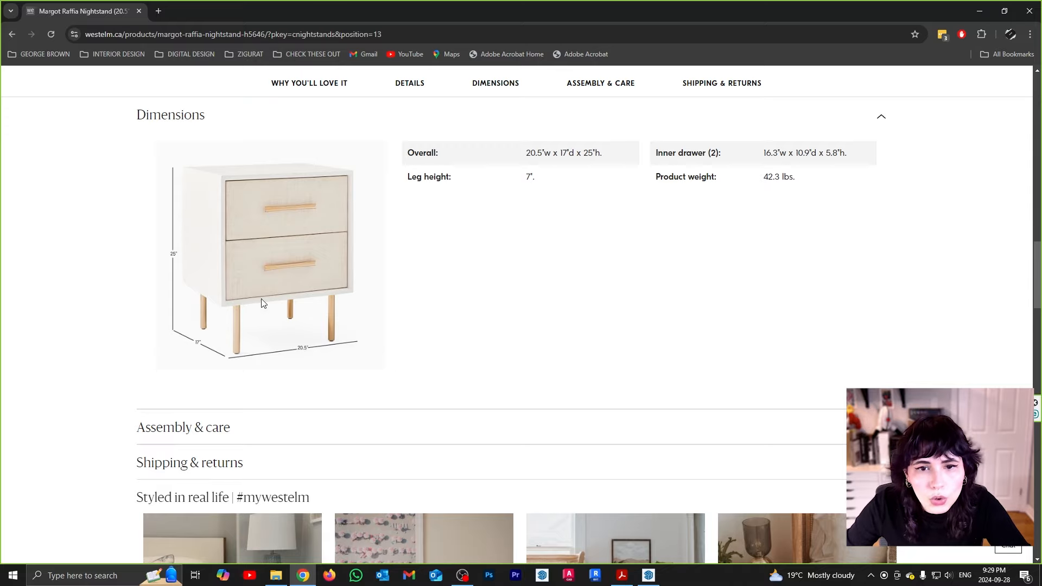
{"action": "scroll", "coordinate": [624, 371], "scroll_direction": "up", "scroll_amount": 10}
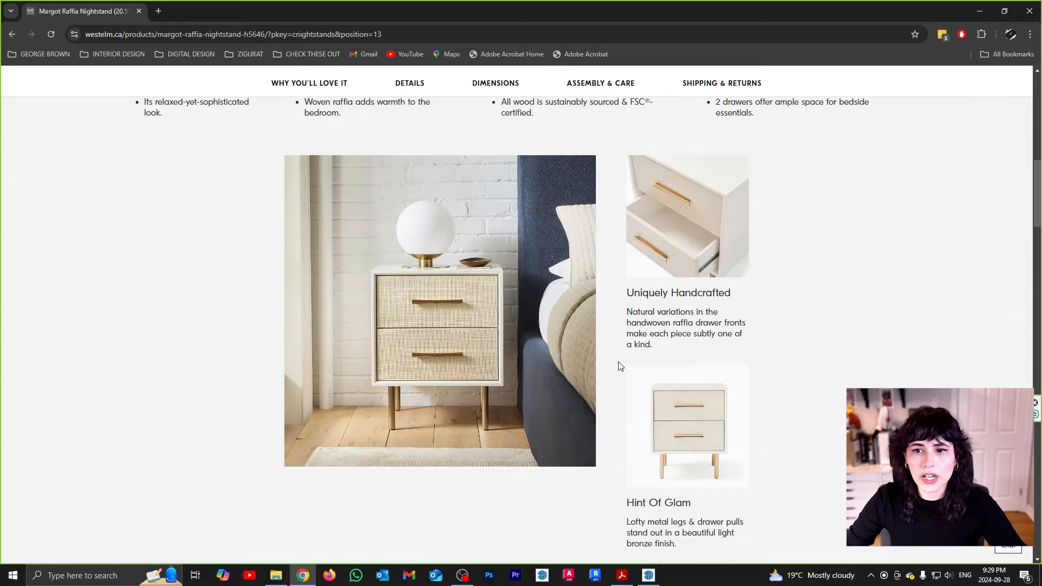
{"action": "scroll", "coordinate": [652, 326], "scroll_direction": "up", "scroll_amount": 10}
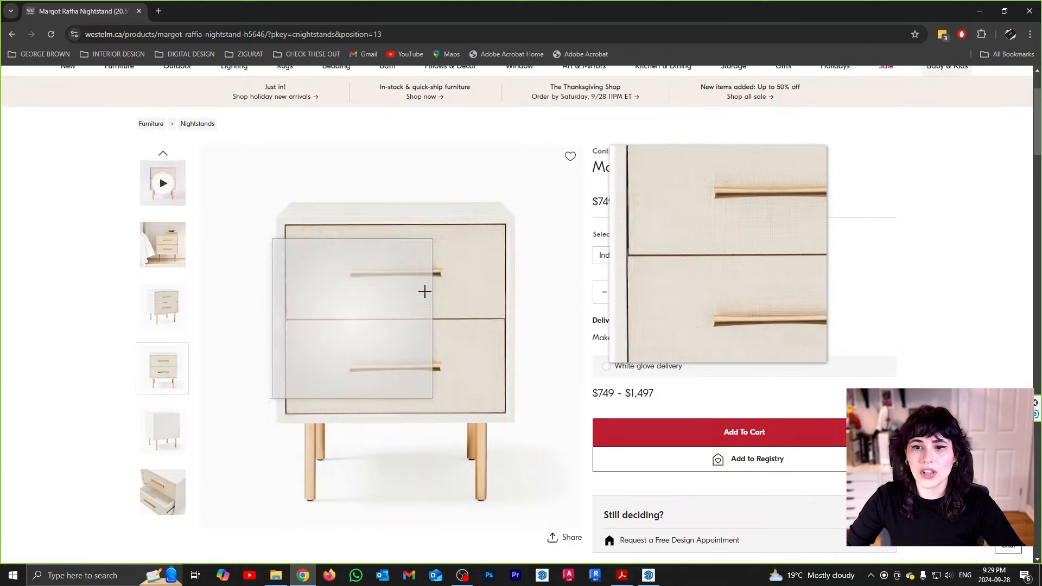
- Enlarge the front-view photo and save it as margot-raffia-nightstand-205-xl.jpg in the REF folder
{"action": "left_click", "coordinate": [377, 316]}
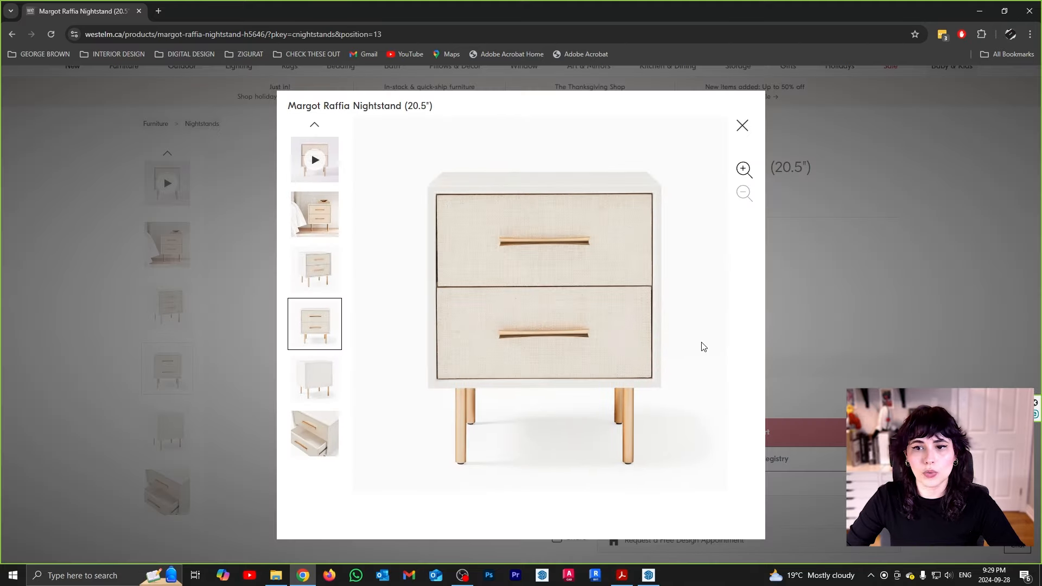
{"action": "right_click", "coordinate": [549, 308]}
{"action": "left_click", "coordinate": [619, 349]}
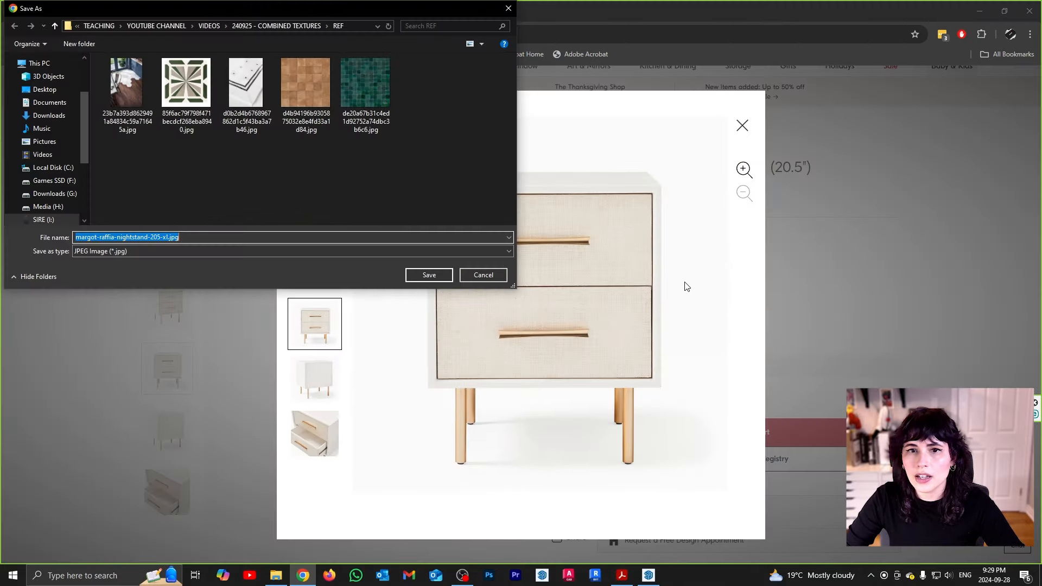
{"action": "left_click", "coordinate": [430, 275]}
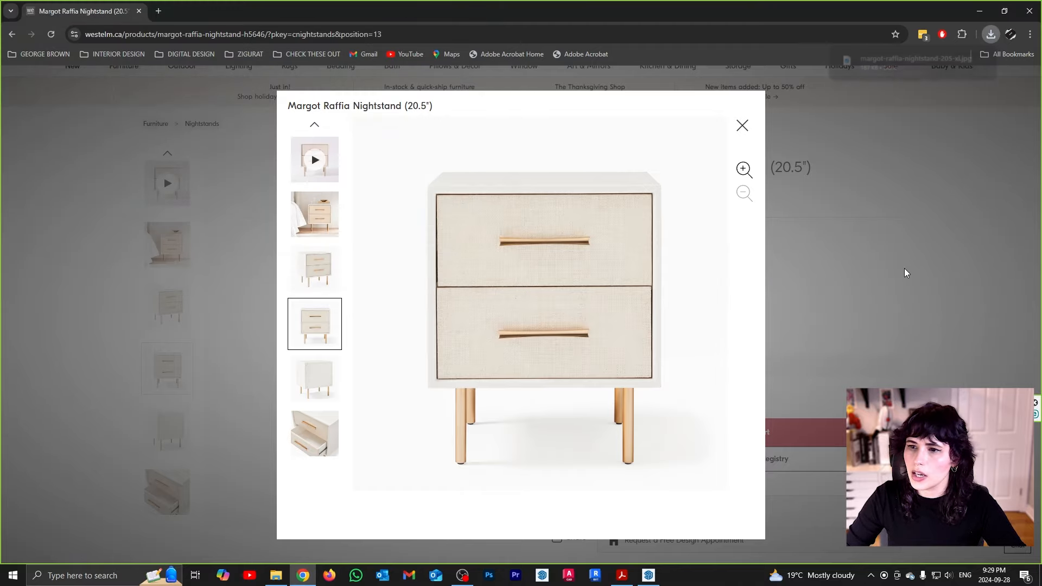
- Close the enlarged photo, return to the nightstand's dimensions, and switch to the empty SketchUp model
{"action": "left_click", "coordinate": [772, 153]}
{"action": "scroll", "coordinate": [760, 315], "scroll_direction": "down", "scroll_amount": 20}
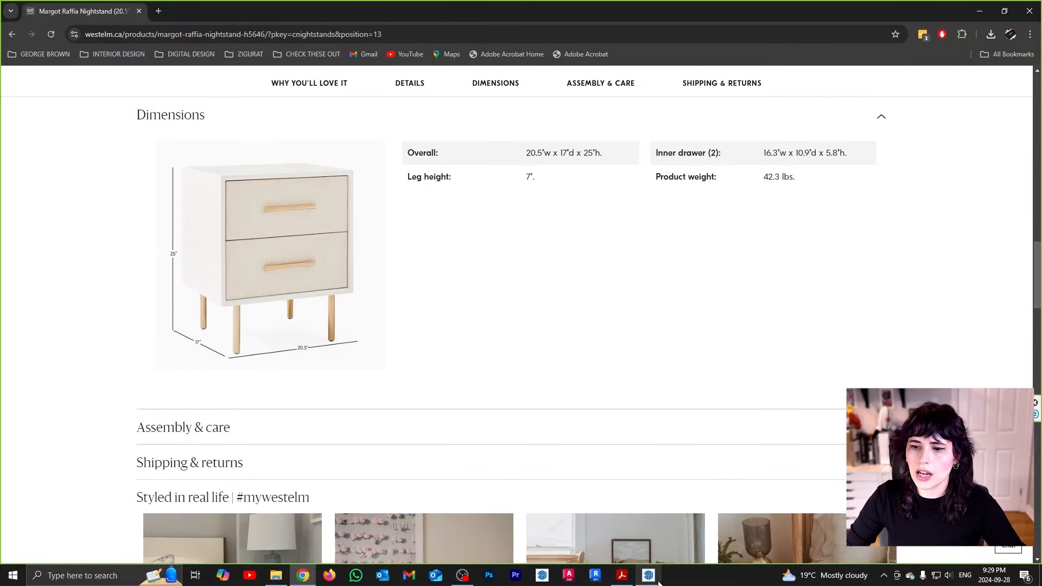
{"action": "mouse_move", "coordinate": [659, 581]}
{"action": "left_click", "coordinate": [671, 545]}
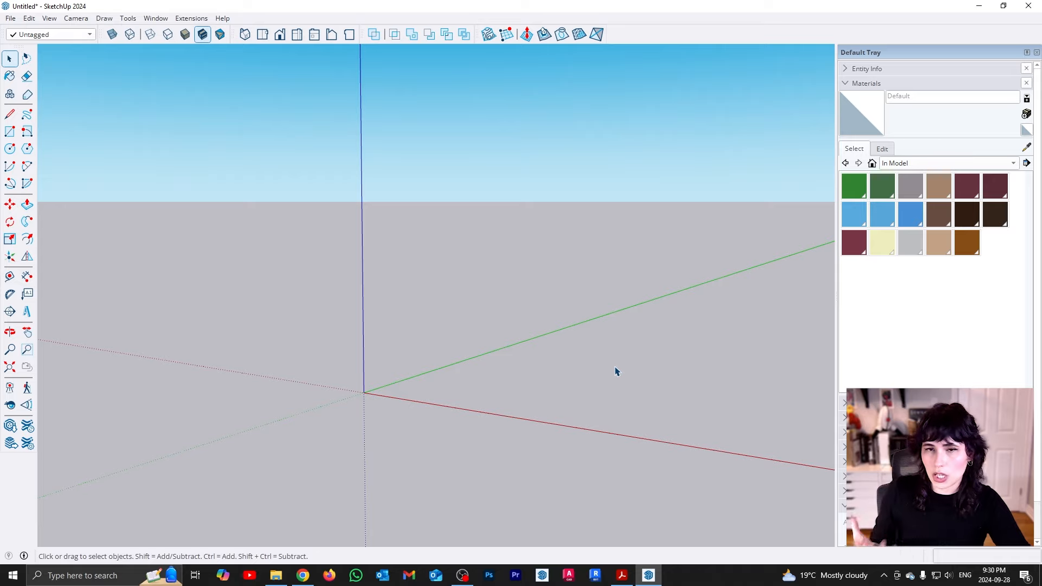
- Draw a 3' by 3' vertical rectangle from the origin in the front view
{"action": "left_click", "coordinate": [281, 34]}
{"action": "middle_click_drag", "start_coordinate": [575, 289], "coordinate": [498, 381], "text": "shift"}
{"action": "key", "text": "r"}
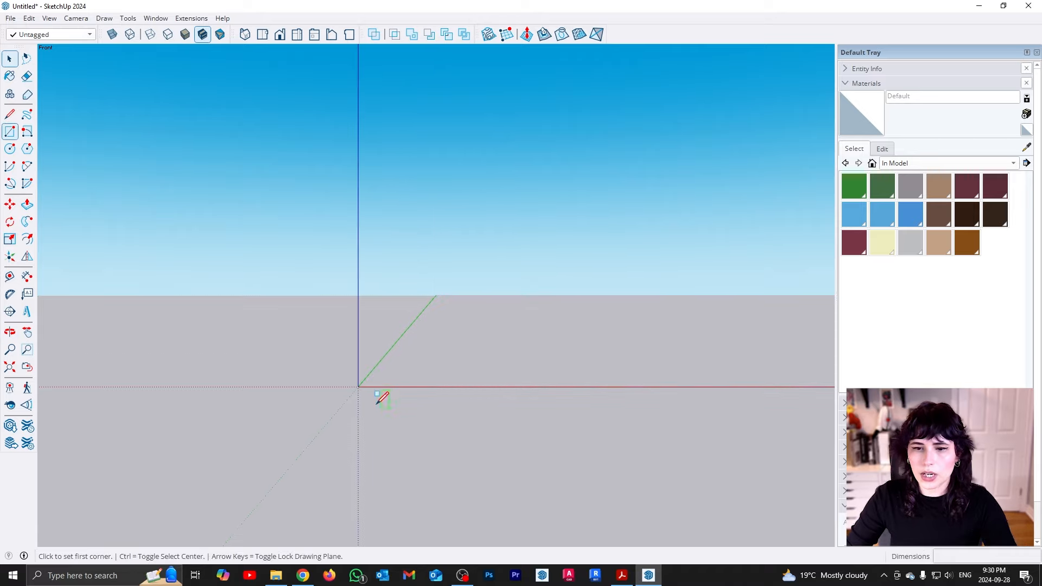
{"action": "left_click", "coordinate": [357, 386]}
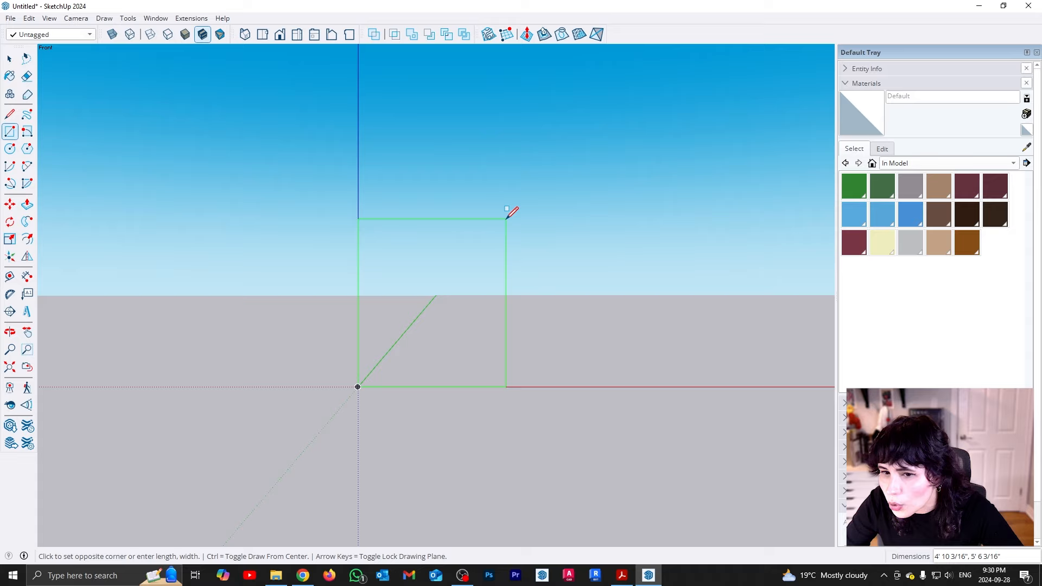
{"action": "scroll", "coordinate": [437, 317], "scroll_direction": "up", "scroll_amount": 1}
{"action": "middle_click_drag", "start_coordinate": [421, 340], "coordinate": [503, 287], "text": "shift"}
{"action": "scroll", "coordinate": [502, 286], "scroll_direction": "up", "scroll_amount": 1}
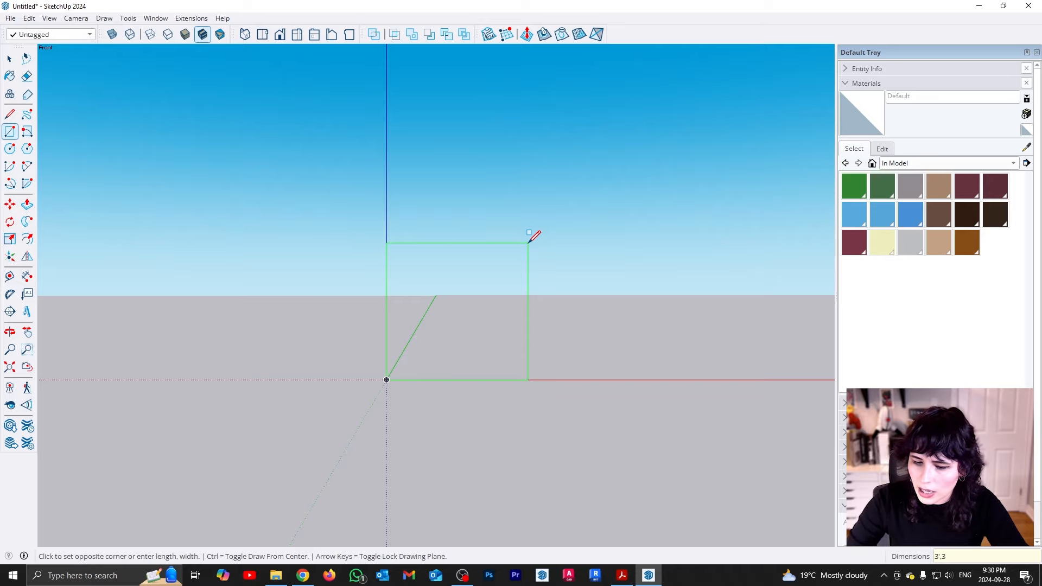
{"action": "type", "text": "'"}
{"action": "key", "text": "Return"}
{"action": "key", "text": "space"}
- Create a material named Nightstand using margot-raffia-nightstand-205-xl.jpg as its texture image
{"action": "scroll", "coordinate": [531, 317], "scroll_direction": "up", "scroll_amount": 1}
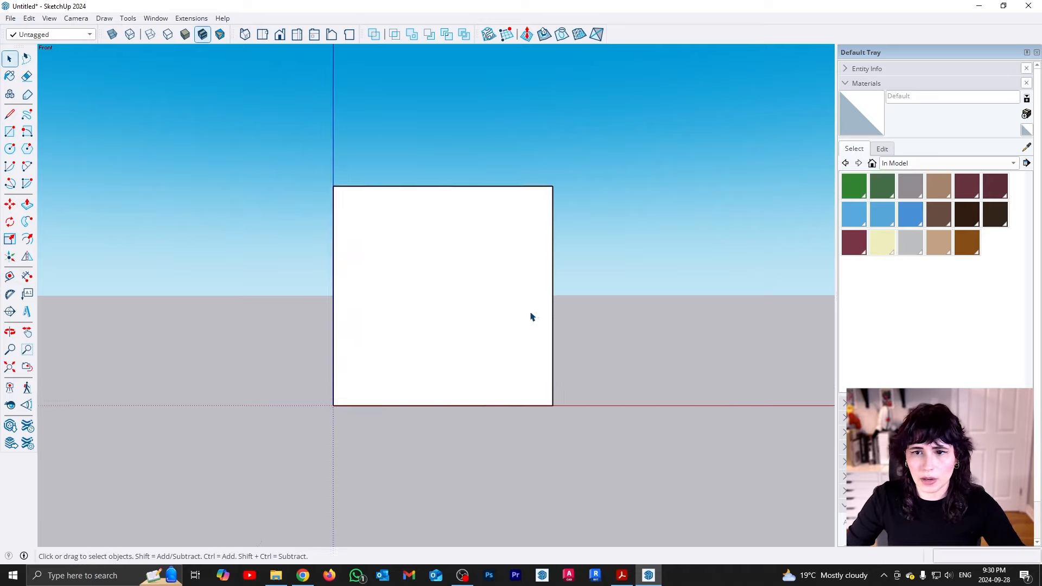
{"action": "scroll", "coordinate": [488, 317], "scroll_direction": "up", "scroll_amount": 1}
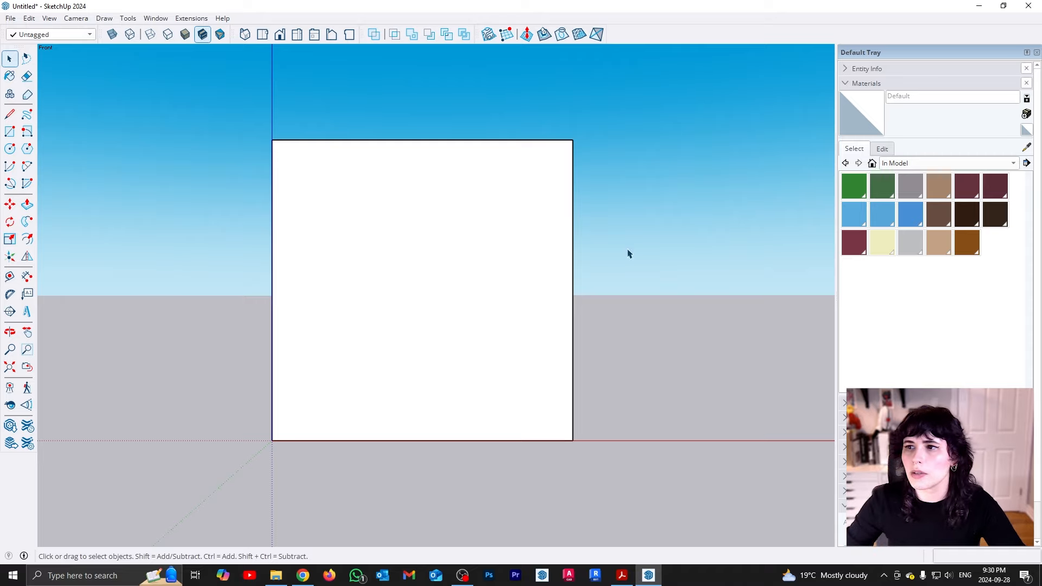
{"action": "left_click", "coordinate": [1026, 115]}
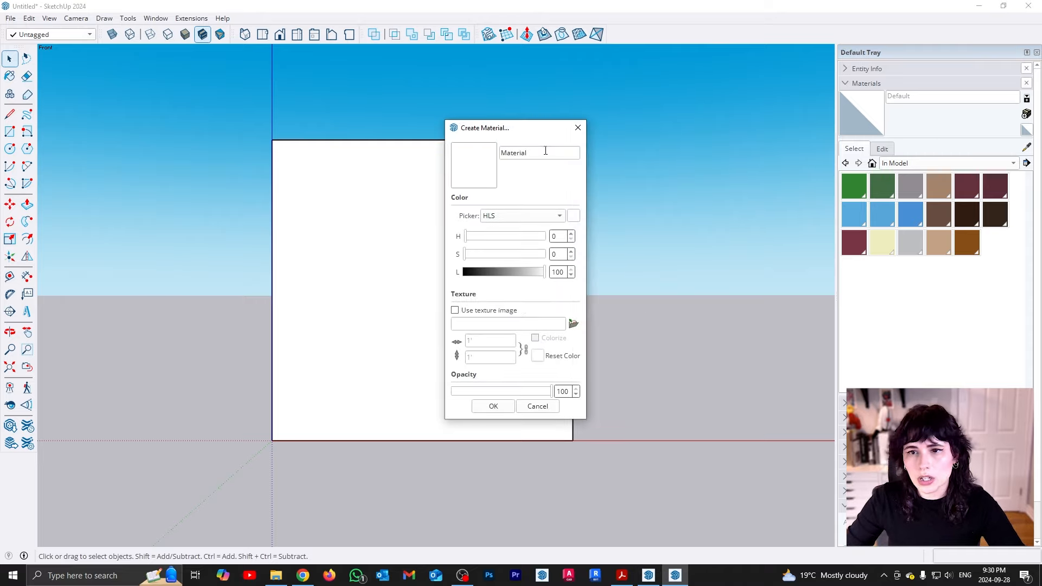
{"action": "left_click_drag", "start_coordinate": [545, 150], "coordinate": [469, 147]}
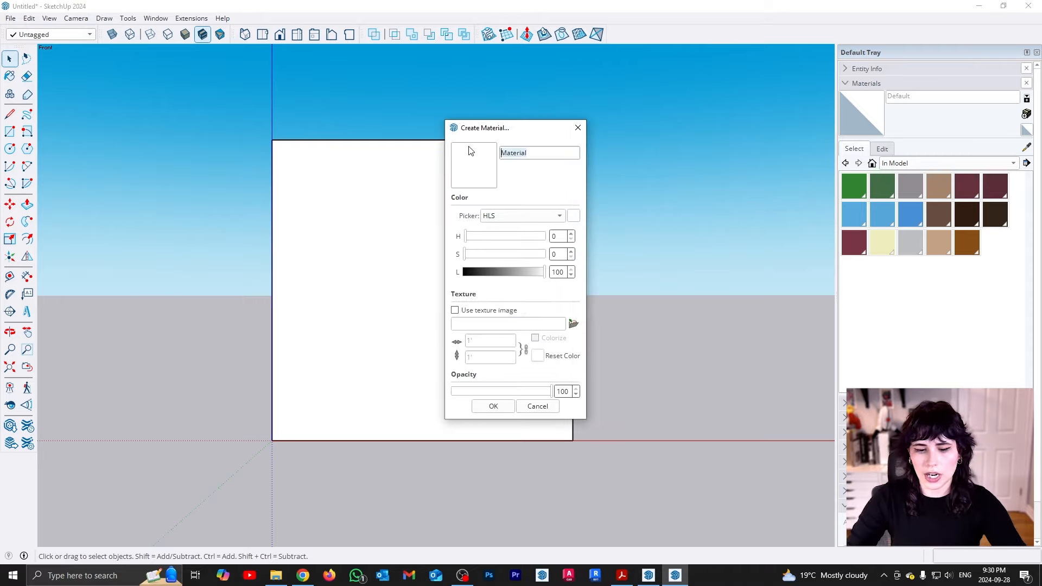
{"action": "type", "text": "Nightstand"}
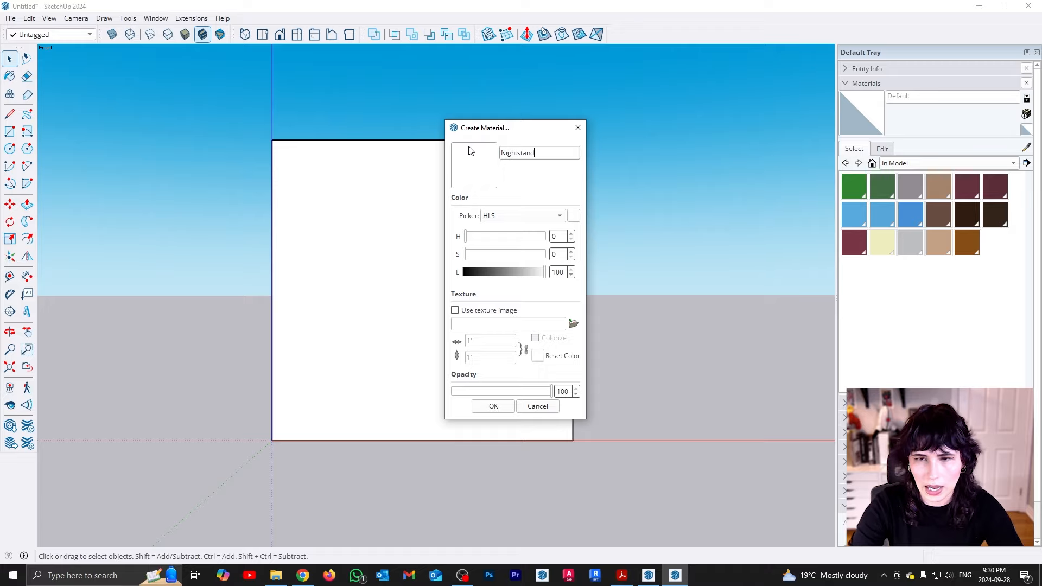
{"action": "left_click", "coordinate": [576, 327]}
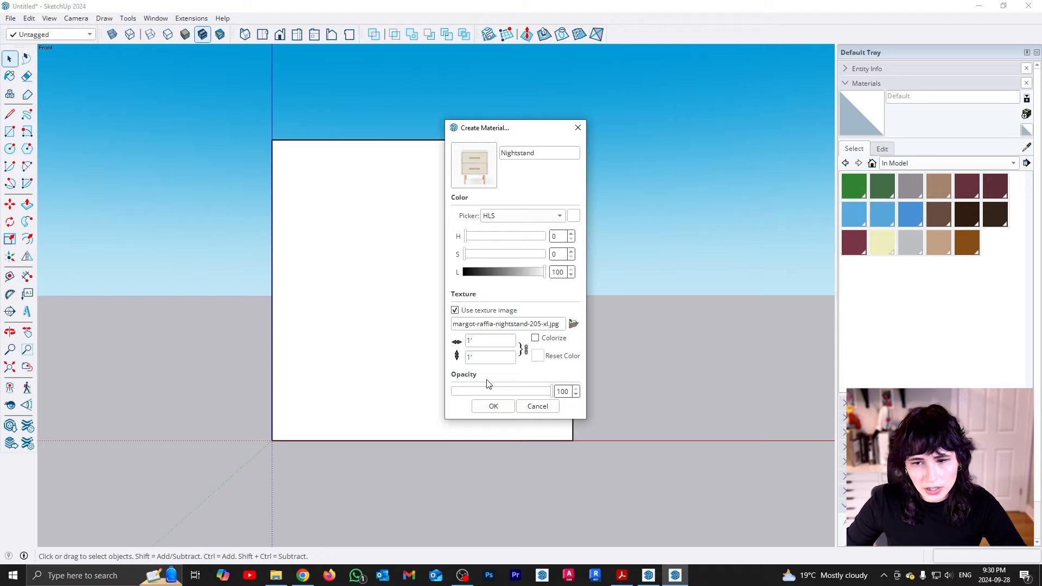
{"action": "left_click", "coordinate": [497, 410]}
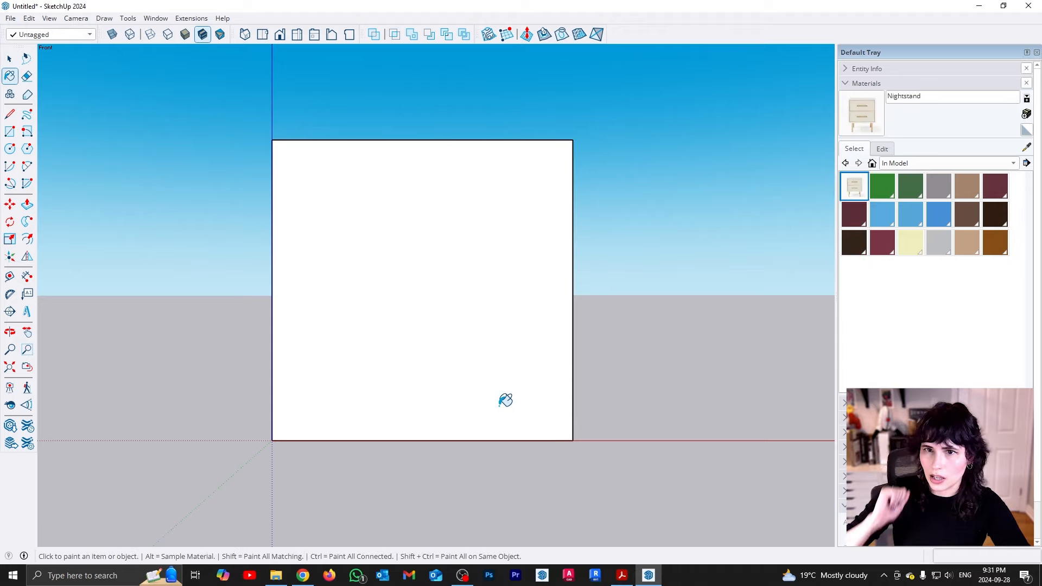
- Place a vertical guide 20.5" from the square's left edge and a horizontal guide 25" above its bottom edge
{"action": "middle_click_drag", "start_coordinate": [398, 353], "coordinate": [433, 356], "text": "shift"}
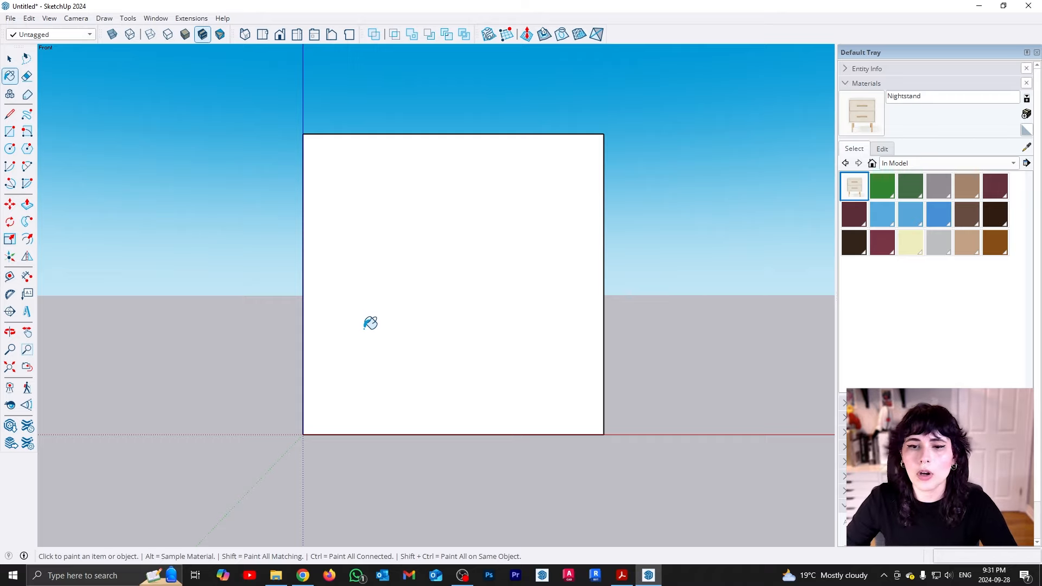
{"action": "key", "text": "t"}
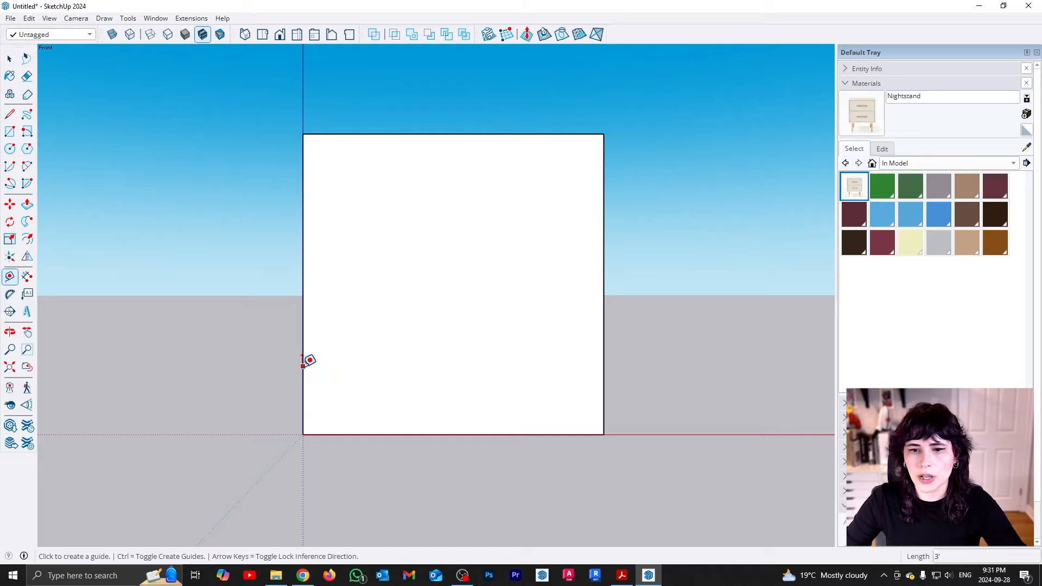
{"action": "left_click", "coordinate": [303, 366]}
{"action": "type", "text": "20.5"}
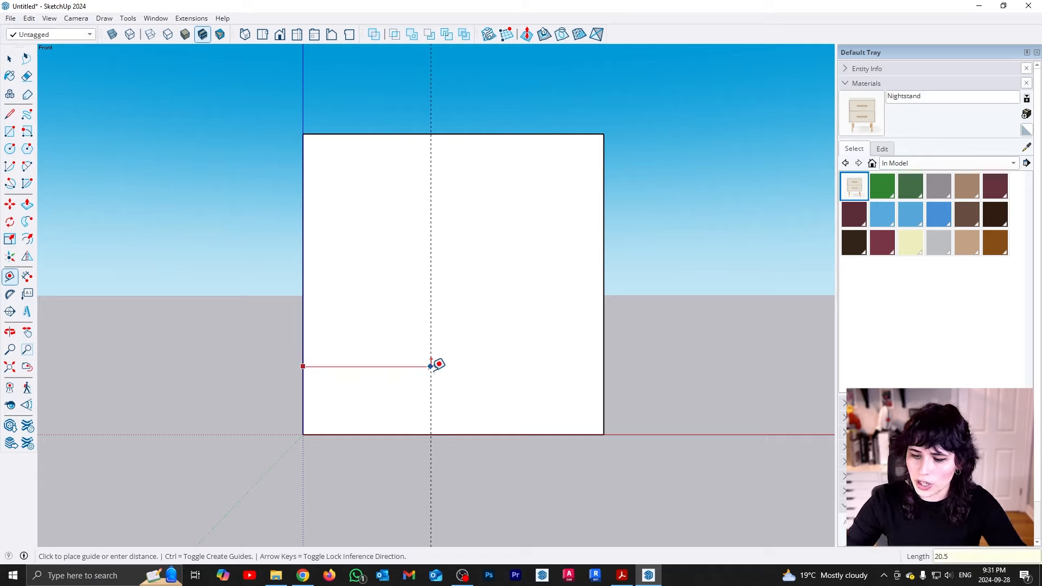
{"action": "key", "text": "Return"}
{"action": "left_click", "coordinate": [441, 434]}
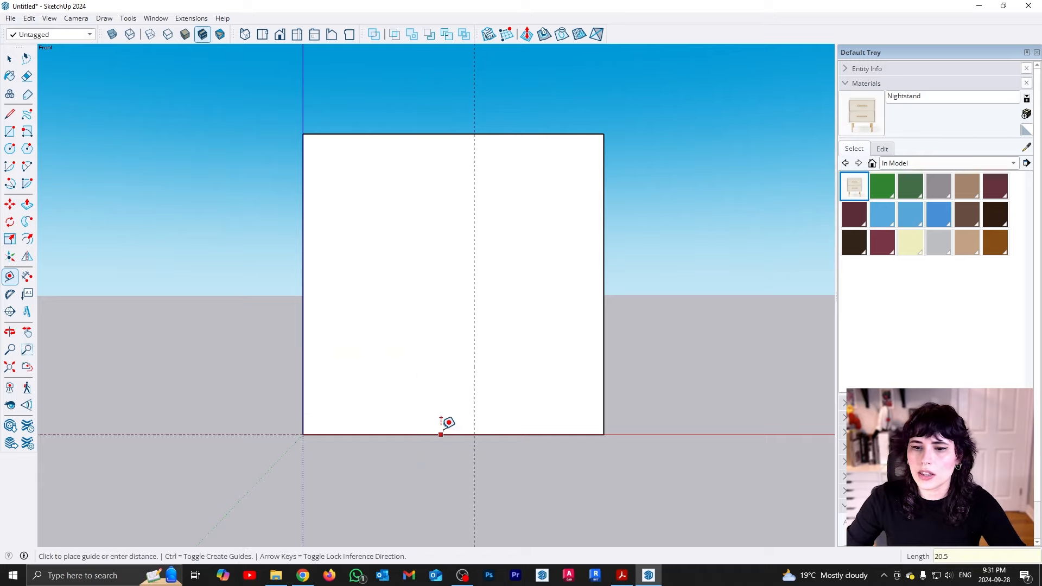
{"action": "type", "text": "25"}
{"action": "key", "text": "Return"}
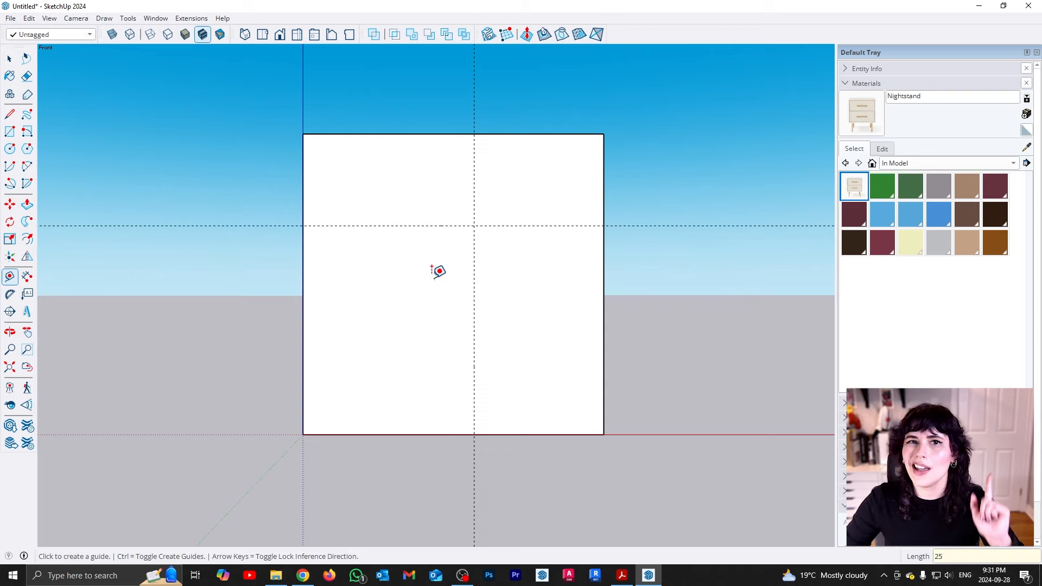
- Paint the square face with the Nightstand material
{"action": "key", "text": "space"}
{"action": "key", "text": "b"}
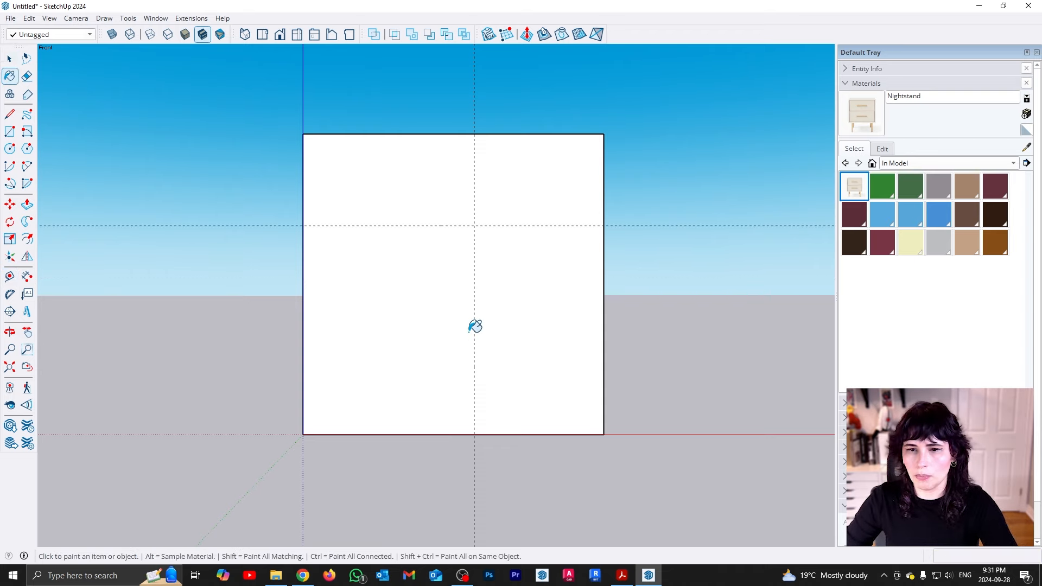
{"action": "left_click", "coordinate": [505, 359]}
{"action": "key", "text": "space"}
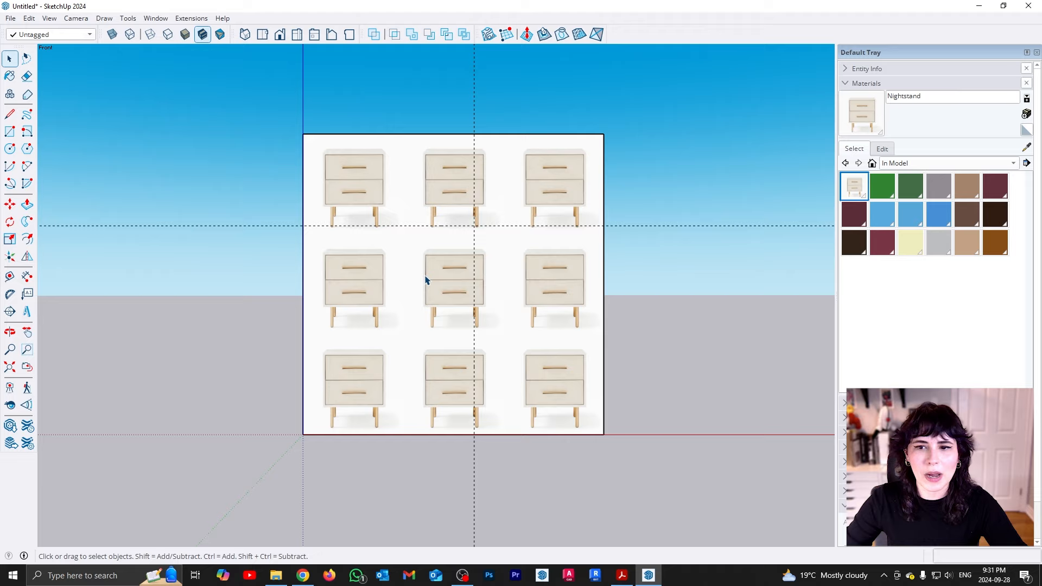
- Start positioning the face's texture, moving it toward the lower-left corner and scaling it up until one nightstand nearly fills the square
{"action": "right_click", "coordinate": [421, 329]}
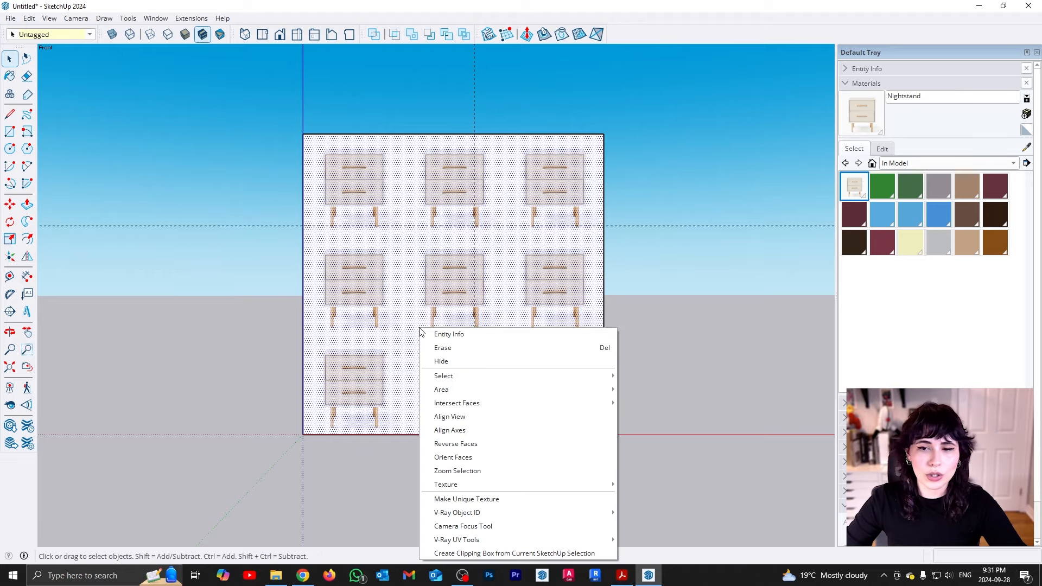
{"action": "mouse_move", "coordinate": [569, 485]}
{"action": "left_click", "coordinate": [662, 486]}
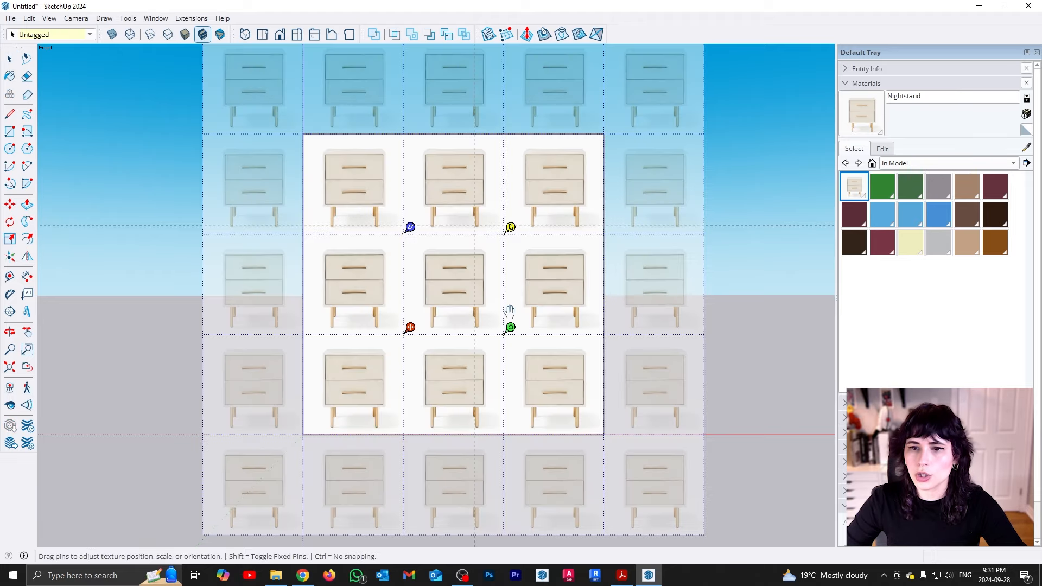
{"action": "left_click_drag", "start_coordinate": [450, 285], "coordinate": [337, 392]}
{"action": "left_click_drag", "start_coordinate": [397, 434], "coordinate": [572, 434]}
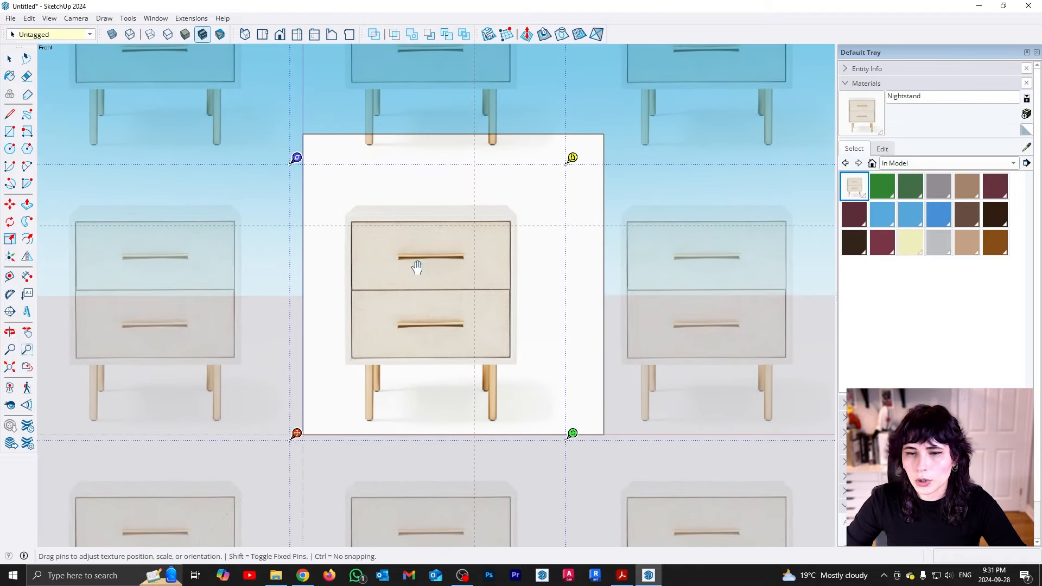
- Shift the texture downward so the nightstand's feet come close to the square's bottom edge
{"action": "scroll", "coordinate": [380, 217], "scroll_direction": "up", "scroll_amount": 3}
{"action": "scroll", "coordinate": [351, 216], "scroll_direction": "up", "scroll_amount": 3}
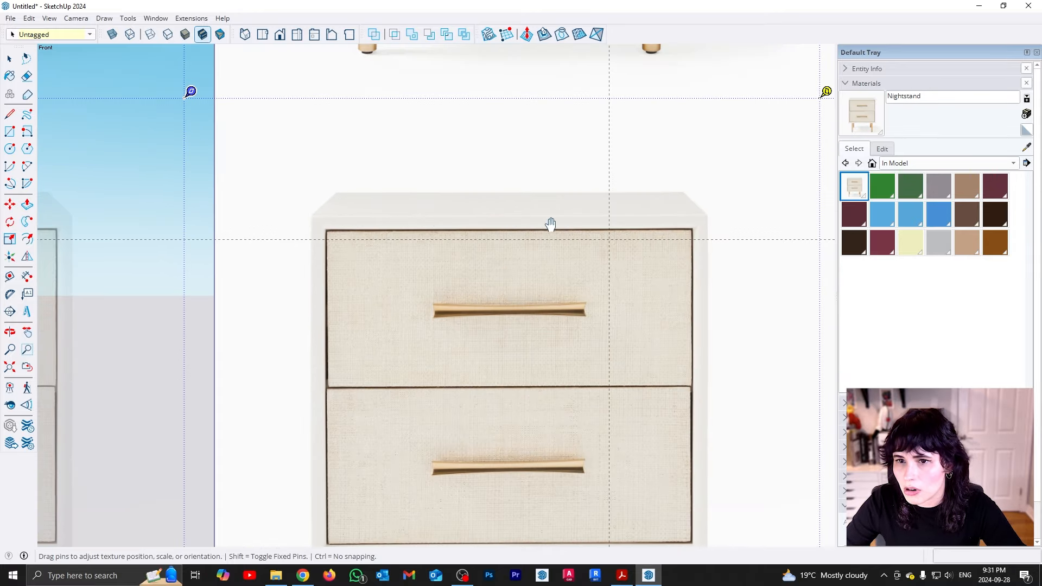
{"action": "scroll", "coordinate": [404, 213], "scroll_direction": "down", "scroll_amount": 5}
{"action": "left_click_drag", "start_coordinate": [400, 296], "coordinate": [409, 325]}
{"action": "scroll", "coordinate": [372, 442], "scroll_direction": "up", "scroll_amount": 6}
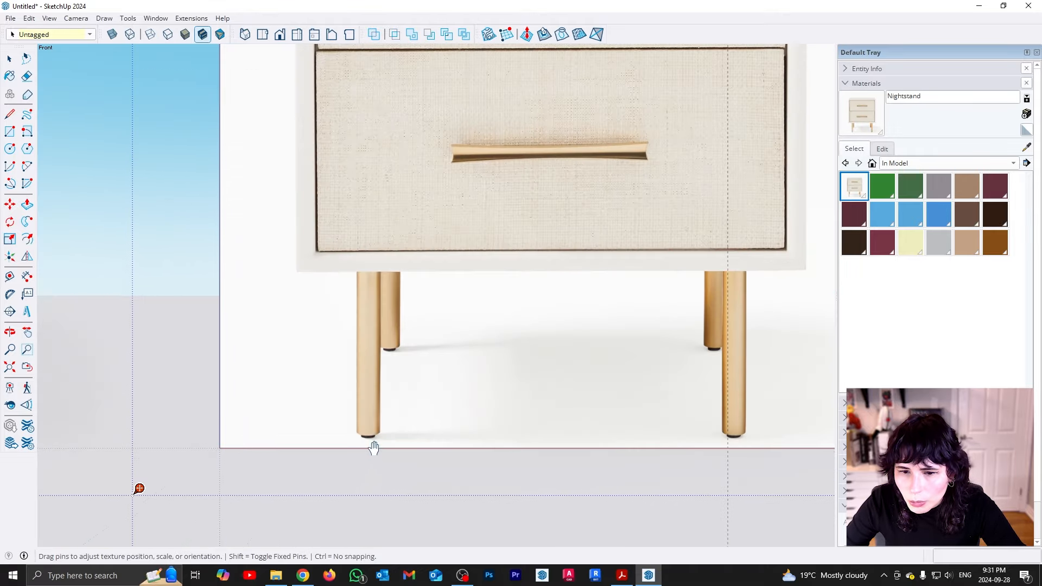
- Relocate the red pin to the front left leg's foot and the green pin to the cabinet's top front edge above it
{"action": "scroll", "coordinate": [428, 419], "scroll_direction": "down", "scroll_amount": 4}
{"action": "scroll", "coordinate": [315, 452], "scroll_direction": "up", "scroll_amount": 1}
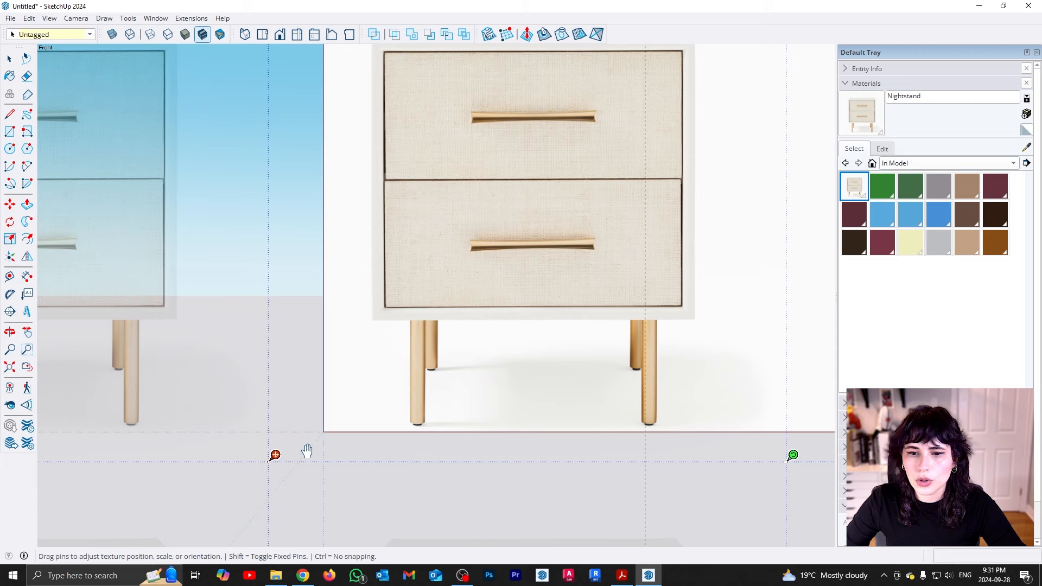
{"action": "scroll", "coordinate": [432, 411], "scroll_direction": "up", "scroll_amount": 1}
{"action": "scroll", "coordinate": [375, 416], "scroll_direction": "up", "scroll_amount": 1}
{"action": "scroll", "coordinate": [425, 423], "scroll_direction": "up", "scroll_amount": 2}
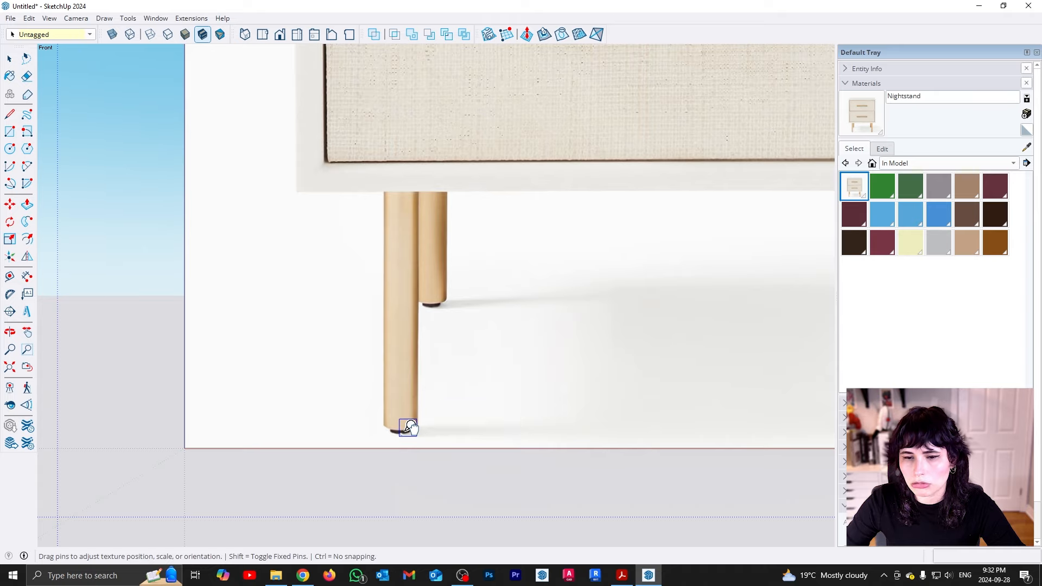
{"action": "scroll", "coordinate": [409, 427], "scroll_direction": "down", "scroll_amount": 4}
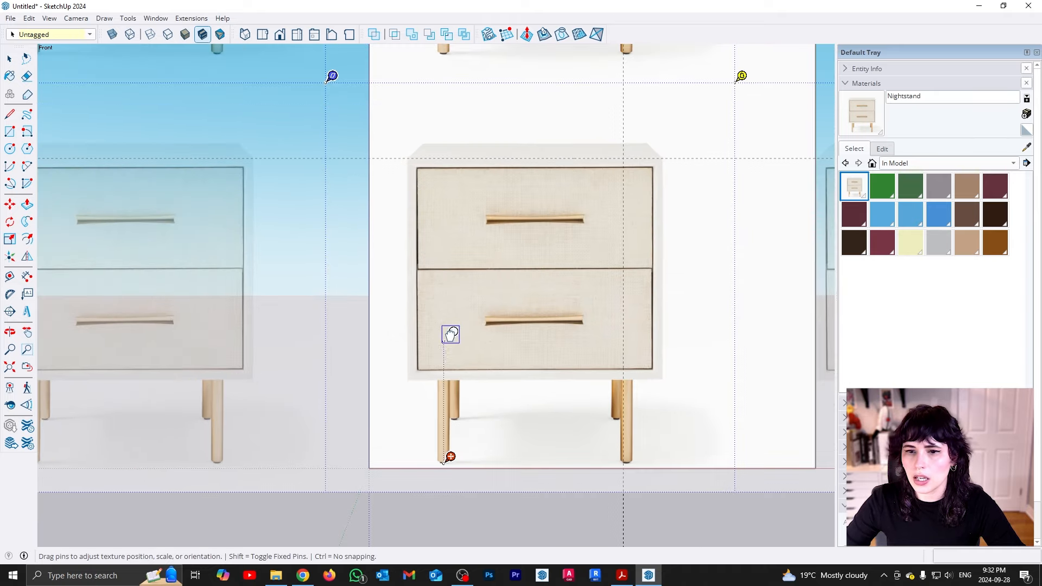
{"action": "scroll", "coordinate": [450, 191], "scroll_direction": "up", "scroll_amount": 2}
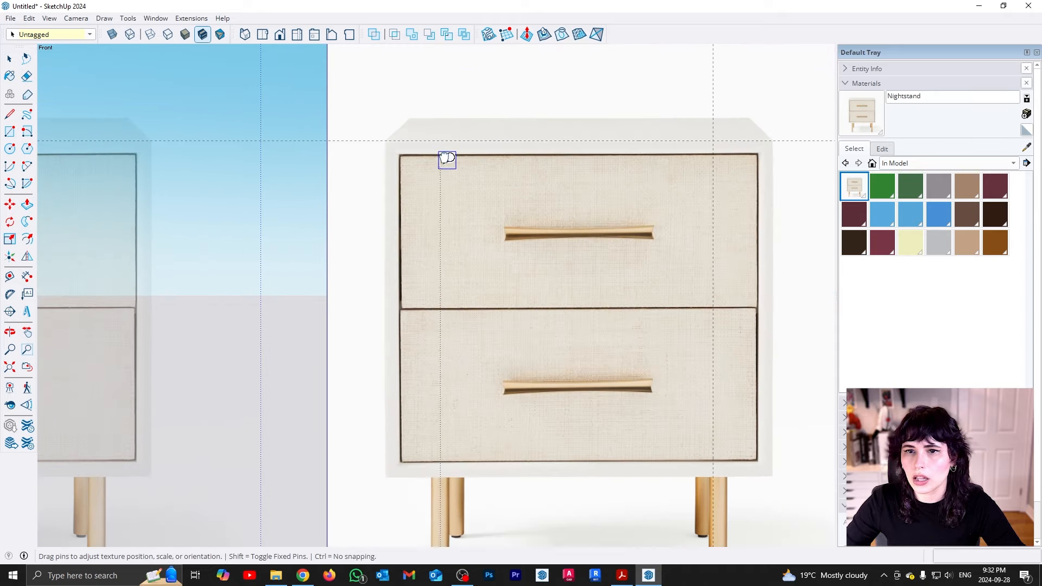
{"action": "scroll", "coordinate": [447, 158], "scroll_direction": "up", "scroll_amount": 1}
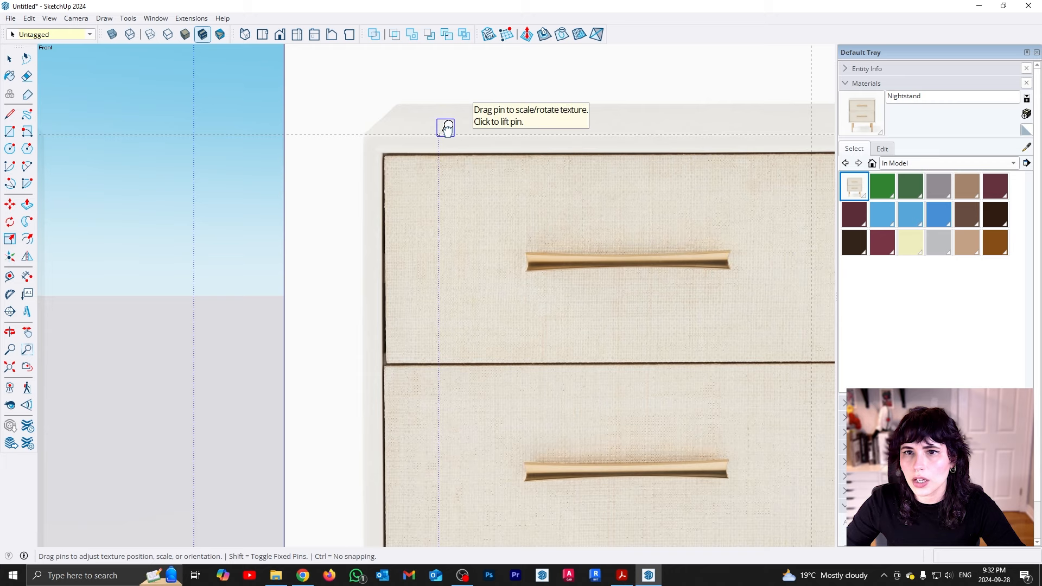
{"action": "scroll", "coordinate": [445, 315], "scroll_direction": "down", "scroll_amount": 4}
{"action": "scroll", "coordinate": [439, 448], "scroll_direction": "up", "scroll_amount": 1}
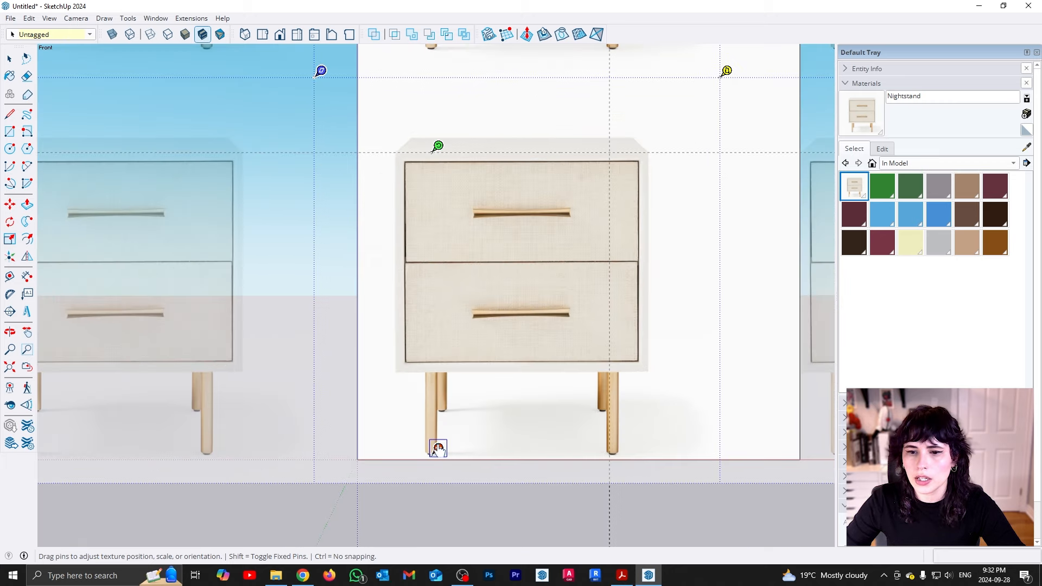
- Scale the texture between the square's bottom edge and the 25" guide, and align the cabinet's left side with the square's left edge
{"action": "left_click_drag", "start_coordinate": [439, 448], "coordinate": [439, 452]}
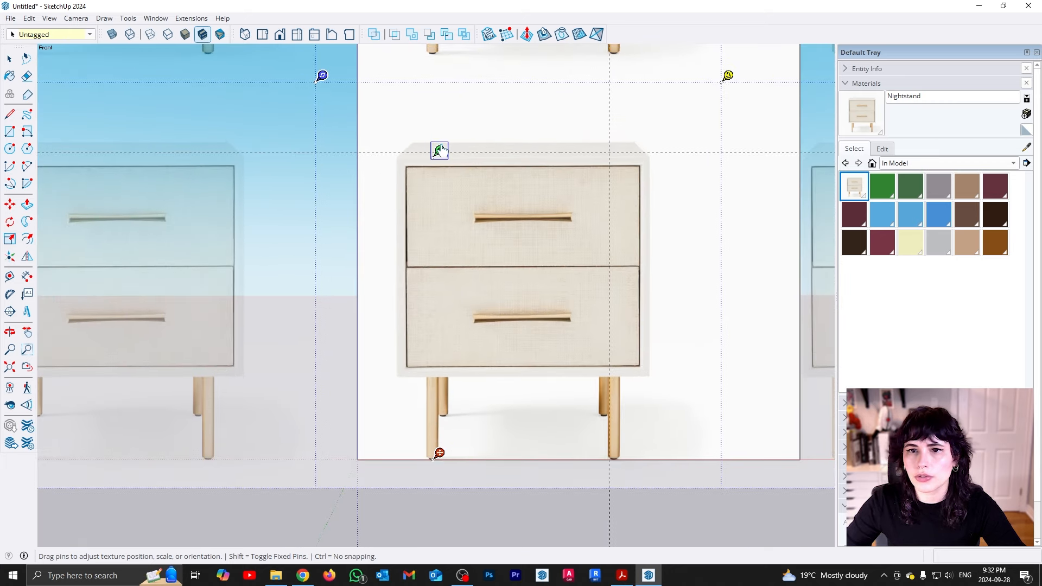
{"action": "left_click_drag", "start_coordinate": [439, 150], "coordinate": [439, 145]}
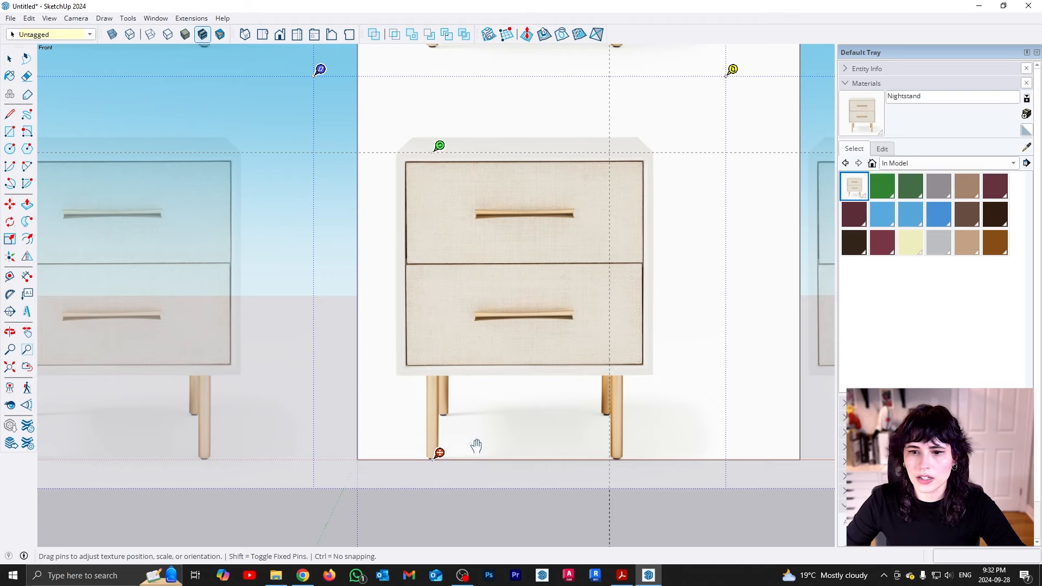
{"action": "left_click_drag", "start_coordinate": [439, 453], "coordinate": [401, 453]}
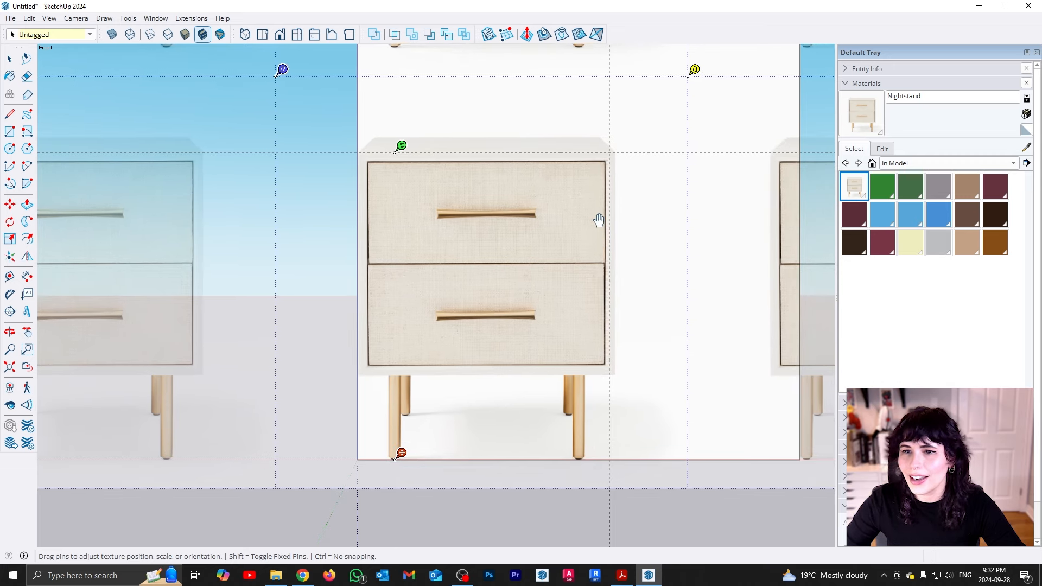
- Try to narrow the texture to the 20.5" guide using the blue pin on the cabinet's right side, and cancel the positioning
{"action": "left_click", "coordinate": [282, 69]}
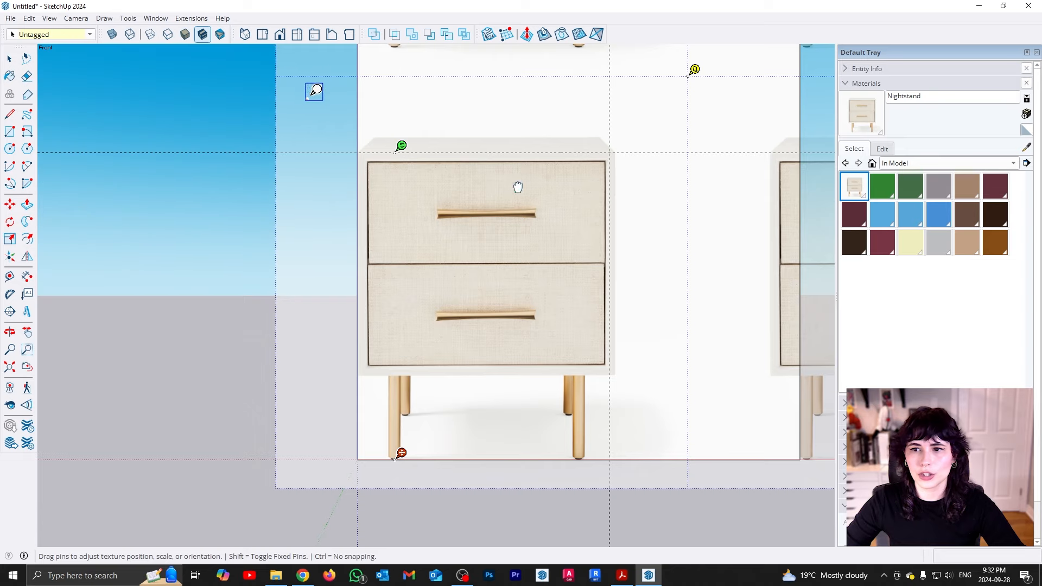
{"action": "scroll", "coordinate": [629, 248], "scroll_direction": "up", "scroll_amount": 5}
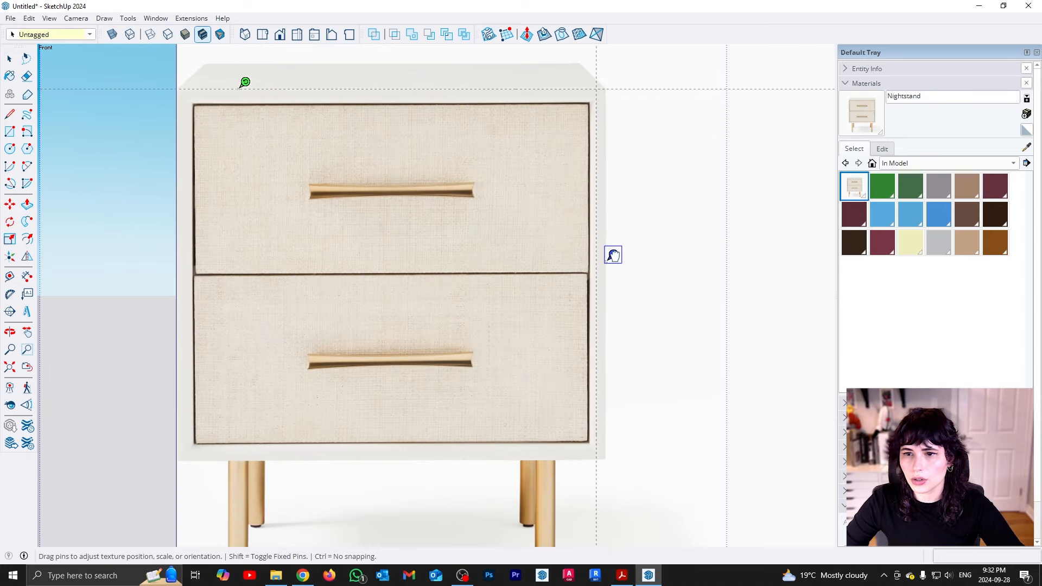
{"action": "left_click_drag", "start_coordinate": [613, 255], "coordinate": [603, 255]}
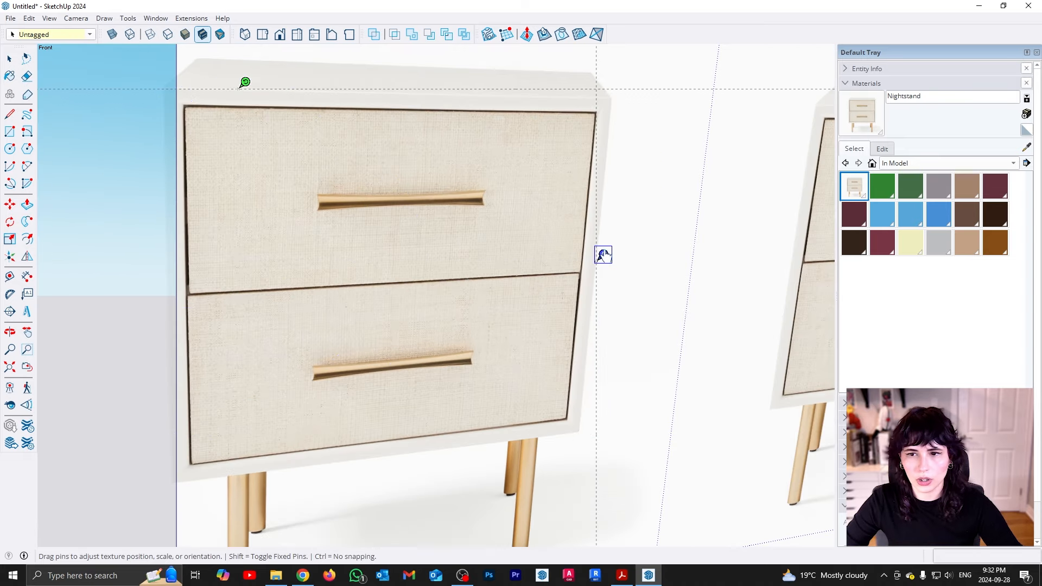
{"action": "key", "text": "Escape"}
{"action": "scroll", "coordinate": [474, 285], "scroll_direction": "down", "scroll_amount": 5}
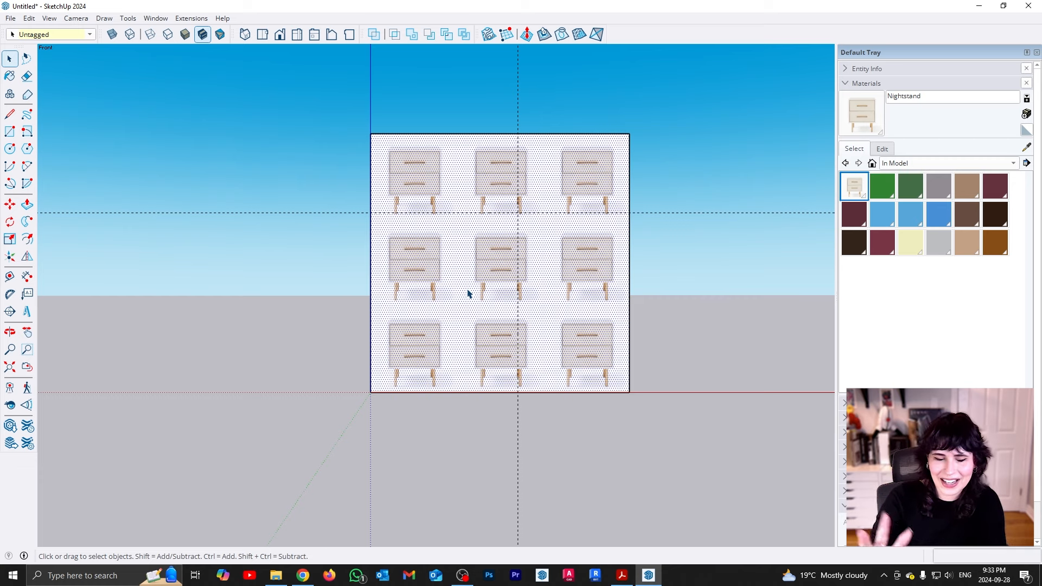
- Reopen texture positioning for the face and relocate the red and green pins to the cabinet's lower-left and lower-right corners
{"action": "right_click", "coordinate": [445, 344]}
{"action": "mouse_move", "coordinate": [551, 496]}
{"action": "left_click", "coordinate": [663, 496]}
{"action": "scroll", "coordinate": [396, 375], "scroll_direction": "up", "scroll_amount": 10}
{"action": "left_click", "coordinate": [235, 478]}
{"action": "left_click", "coordinate": [349, 323]}
{"action": "left_click", "coordinate": [799, 480]}
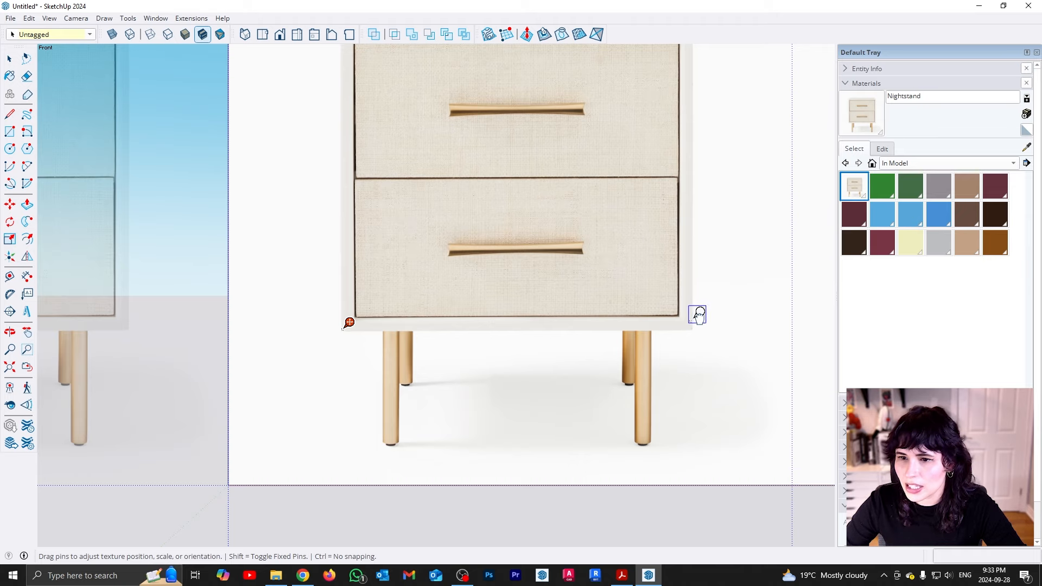
{"action": "left_click", "coordinate": [700, 323]}
- Relocate the blue pin to the cabinet's upper-left corner and fit the cabinet's width between the square's left edge and the 20.5" guide
{"action": "scroll", "coordinate": [442, 420], "scroll_direction": "down", "scroll_amount": 2}
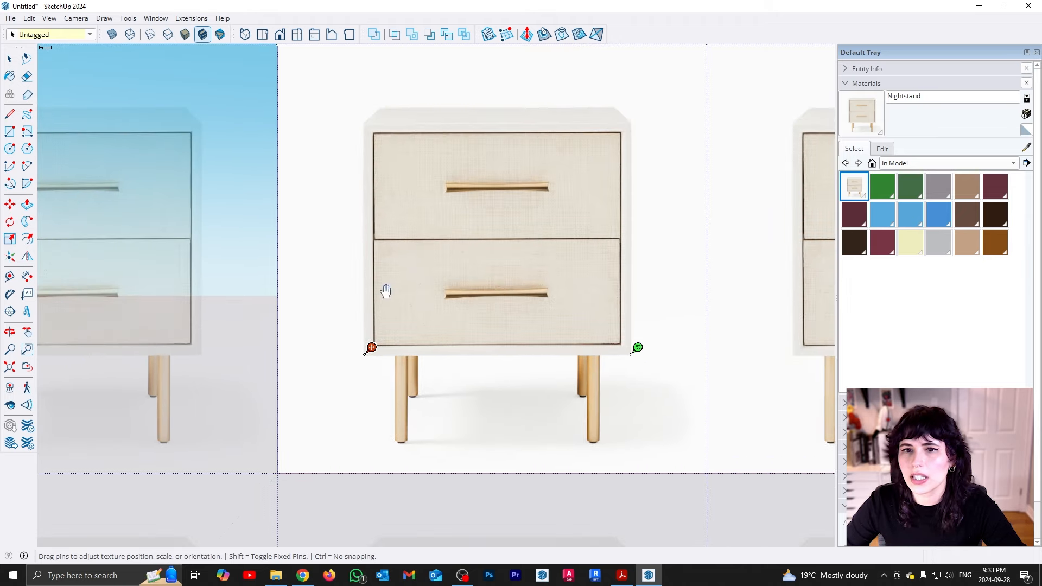
{"action": "scroll", "coordinate": [373, 324], "scroll_direction": "down", "scroll_amount": 2}
{"action": "left_click", "coordinate": [308, 106]}
{"action": "scroll", "coordinate": [367, 168], "scroll_direction": "up", "scroll_amount": 2}
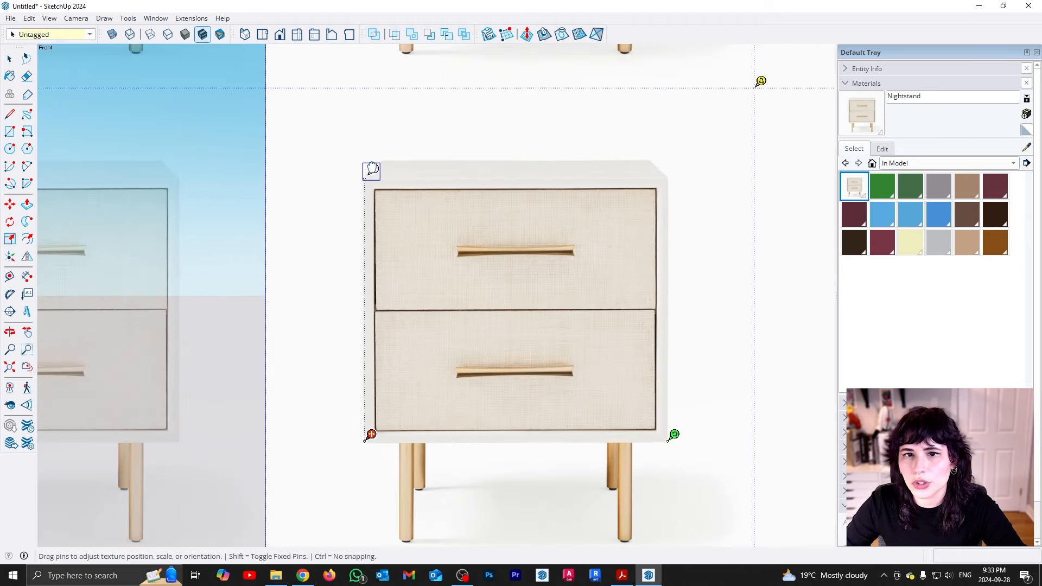
{"action": "left_click", "coordinate": [371, 170]}
{"action": "scroll", "coordinate": [438, 291], "scroll_direction": "down", "scroll_amount": 2}
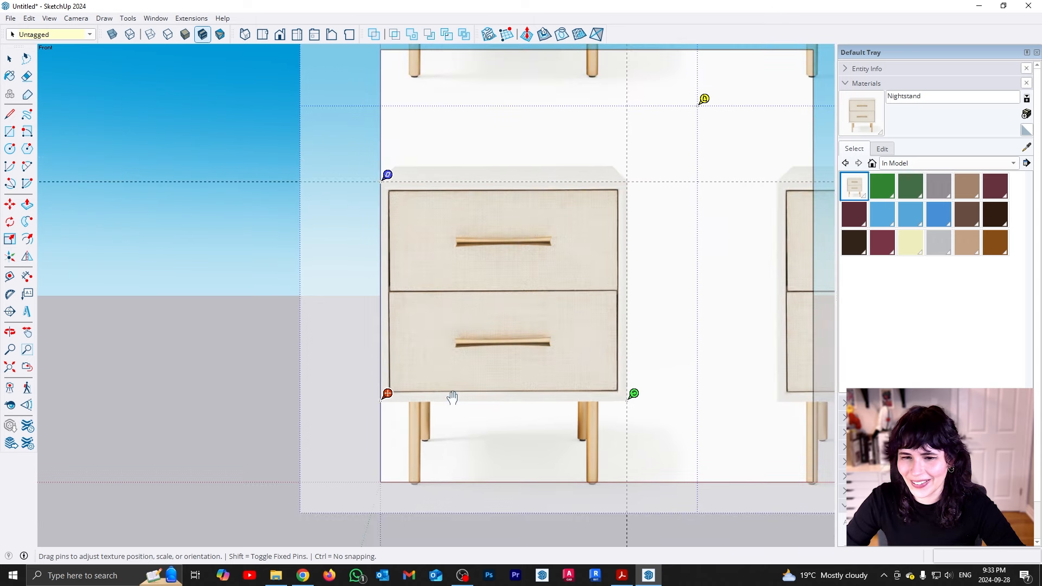
{"action": "scroll", "coordinate": [429, 434], "scroll_direction": "up", "scroll_amount": 2}
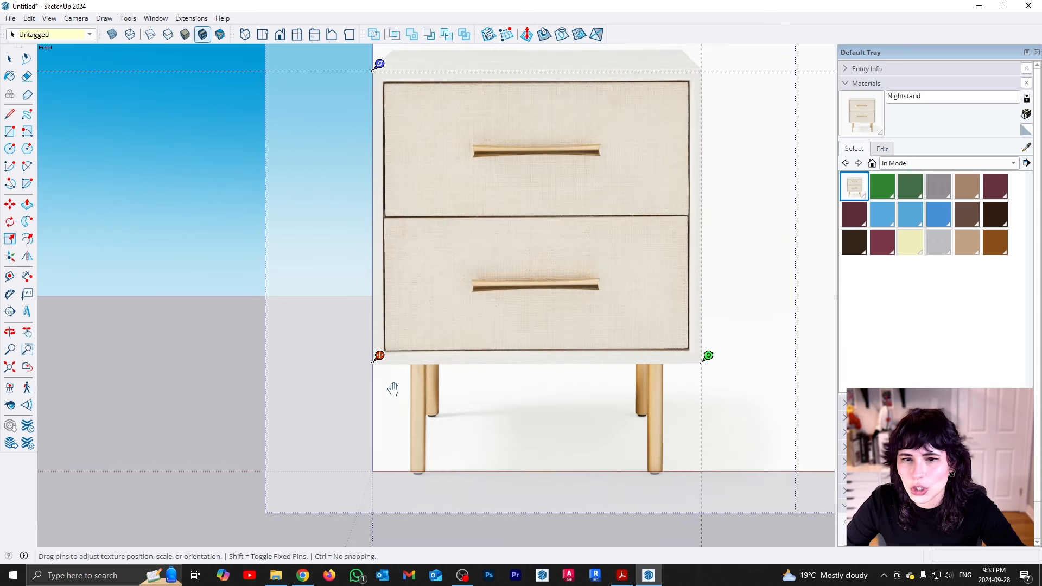
- Raise the texture so the feet rest on the square's bottom edge, and relocate the red pin to the square's lower-left corner
{"action": "left_click_drag", "start_coordinate": [379, 355], "coordinate": [379, 353]}
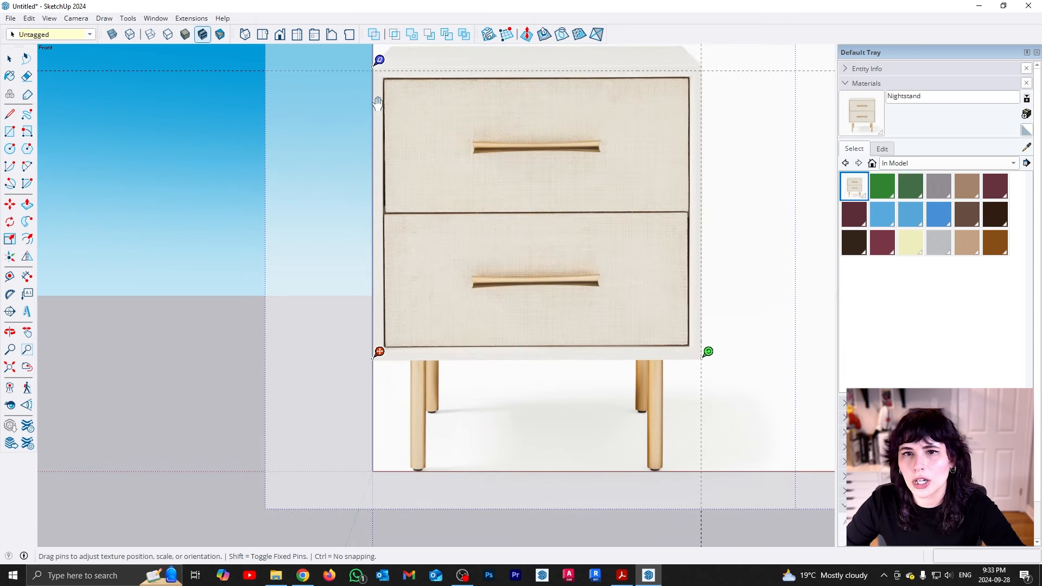
{"action": "left_click", "coordinate": [379, 352]}
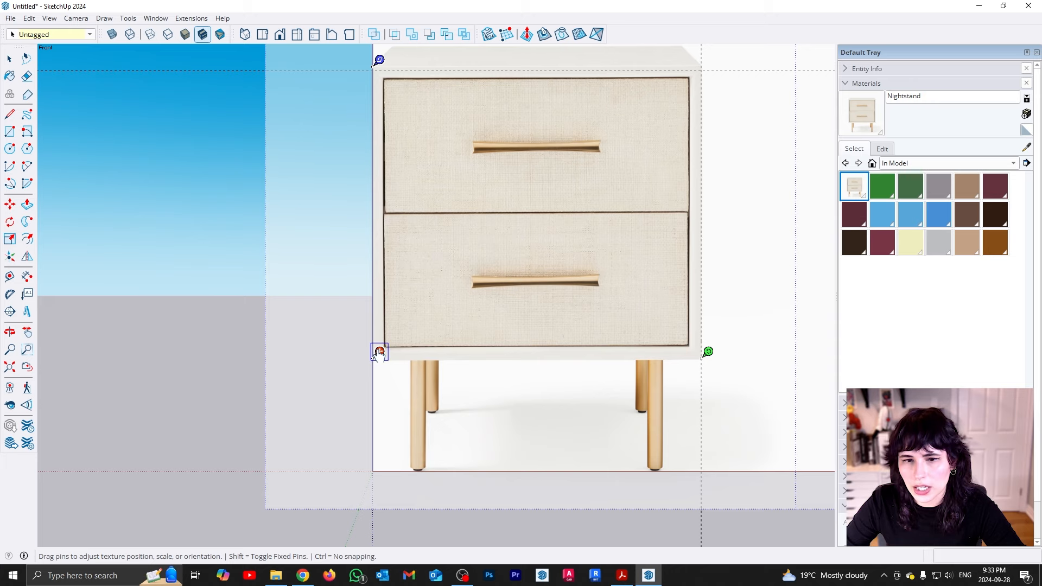
{"action": "left_click", "coordinate": [379, 464]}
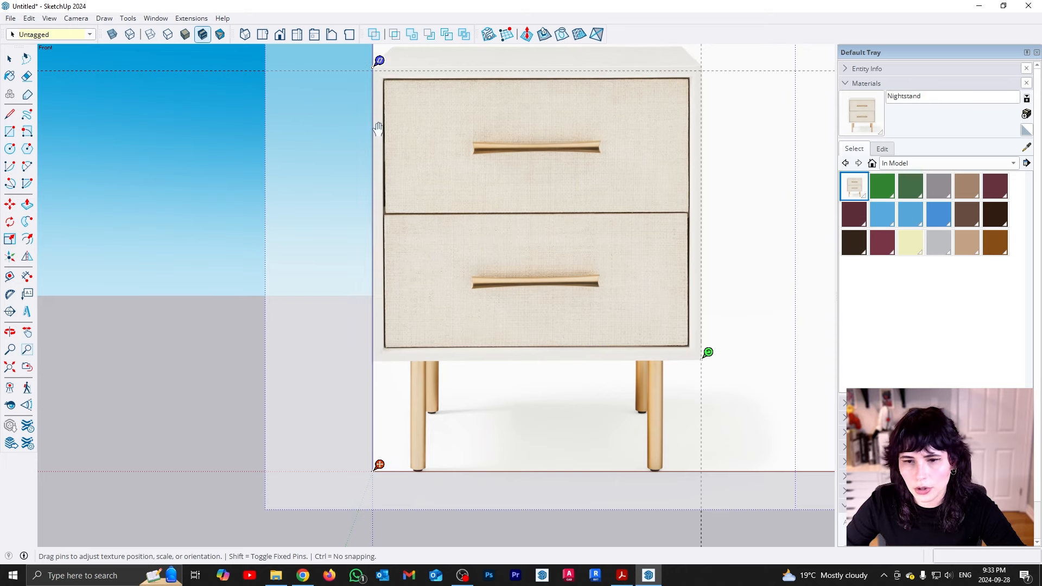
- Stretch the texture with the blue pin so the cabinet's upper-left front corner meets the 25" guide
{"action": "left_click", "coordinate": [380, 61]}
{"action": "left_click", "coordinate": [379, 62]}
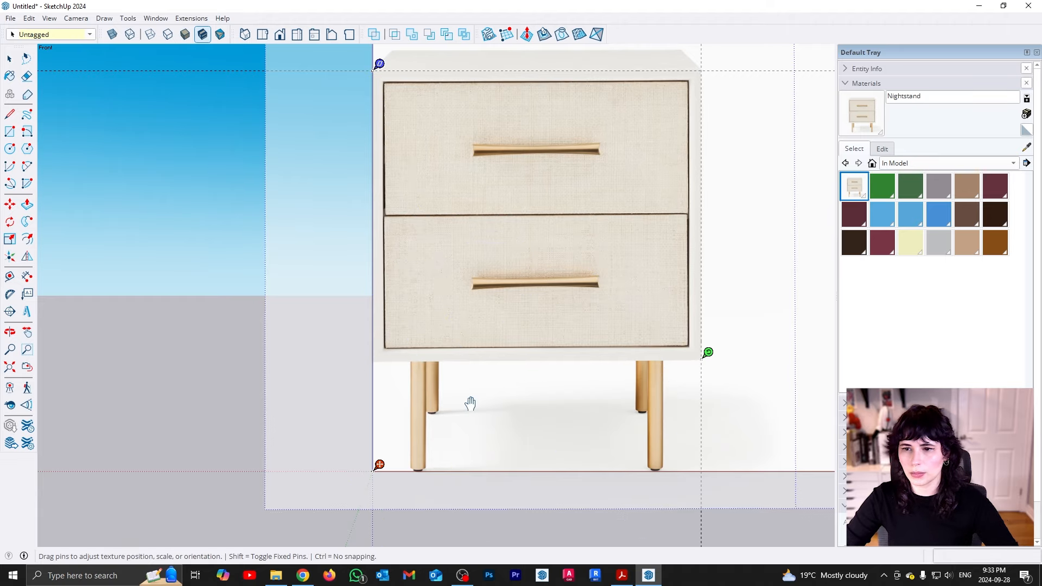
{"action": "scroll", "coordinate": [467, 400], "scroll_direction": "down", "scroll_amount": 1}
{"action": "scroll", "coordinate": [690, 184], "scroll_direction": "up", "scroll_amount": 5}
{"action": "scroll", "coordinate": [274, 198], "scroll_direction": "down", "scroll_amount": 3}
{"action": "scroll", "coordinate": [103, 147], "scroll_direction": "up", "scroll_amount": 2}
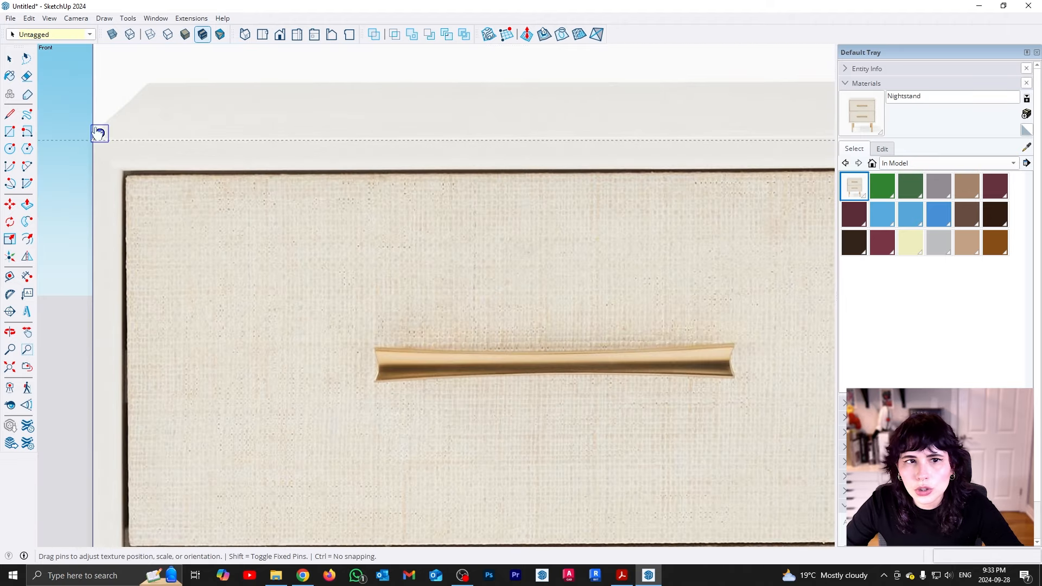
{"action": "scroll", "coordinate": [184, 293], "scroll_direction": "down", "scroll_amount": 4}
- Relocate the yellow pin to the cabinet's upper-right front corner, distort the texture to the intersection of the guides, and finish positioning
{"action": "left_click", "coordinate": [546, 165]}
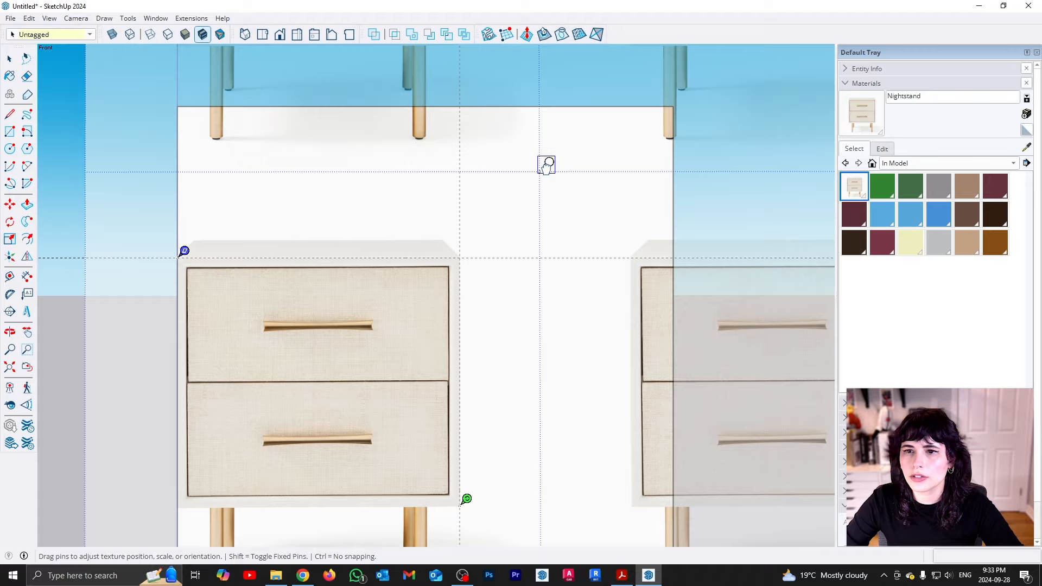
{"action": "scroll", "coordinate": [423, 260], "scroll_direction": "up", "scroll_amount": 2}
{"action": "scroll", "coordinate": [504, 238], "scroll_direction": "up", "scroll_amount": 2}
{"action": "scroll", "coordinate": [503, 238], "scroll_direction": "up", "scroll_amount": 2}
{"action": "left_click", "coordinate": [501, 242]}
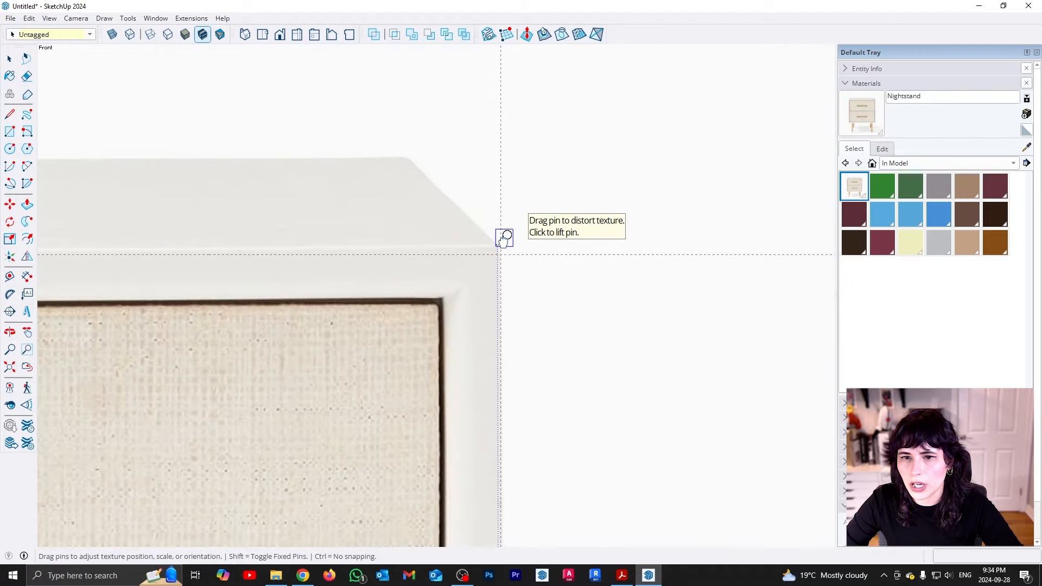
{"action": "left_click_drag", "start_coordinate": [500, 242], "coordinate": [501, 254]}
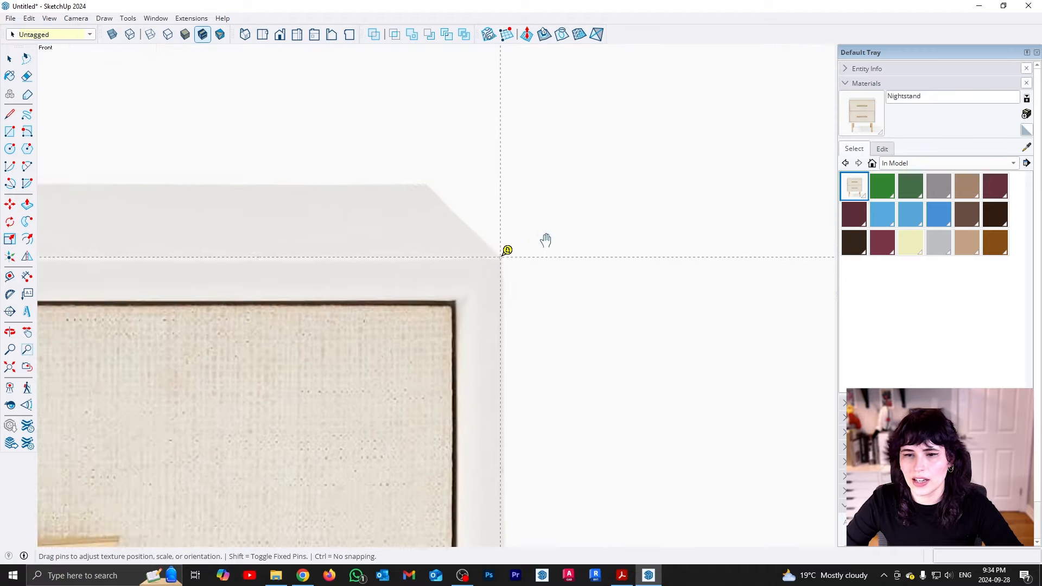
{"action": "scroll", "coordinate": [481, 237], "scroll_direction": "down", "scroll_amount": 5}
{"action": "scroll", "coordinate": [429, 380], "scroll_direction": "up", "scroll_amount": 2}
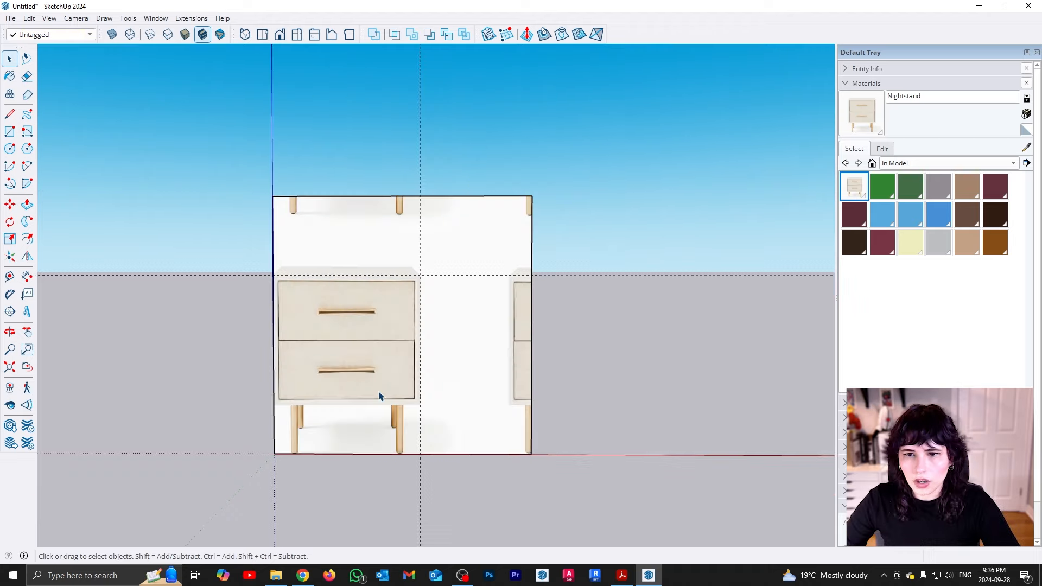
- Copy the textured square face 4' along the red axis
{"action": "middle_click_drag", "start_coordinate": [379, 396], "coordinate": [388, 428]}
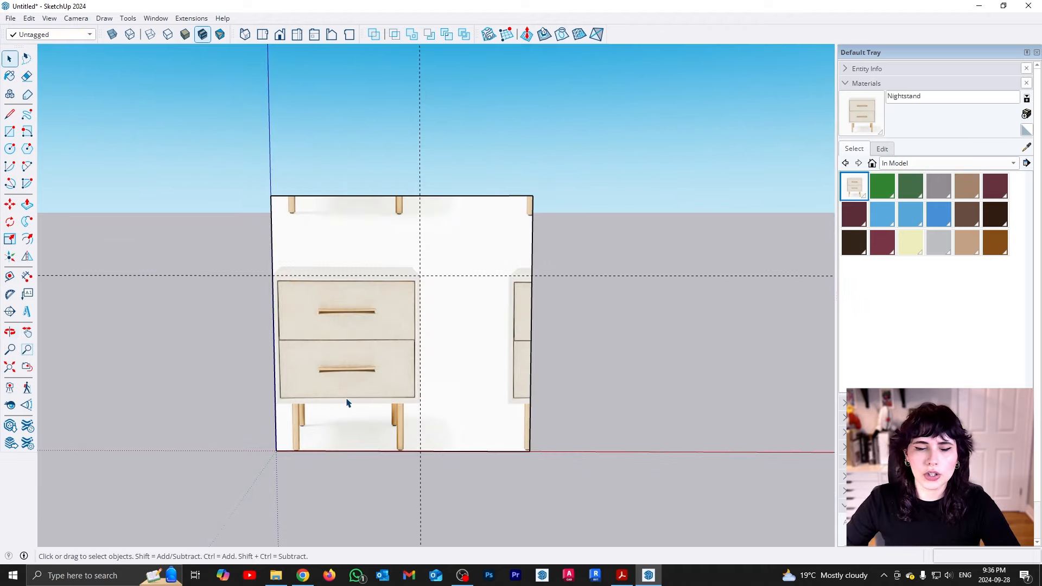
{"action": "scroll", "coordinate": [346, 402], "scroll_direction": "down", "scroll_amount": 1}
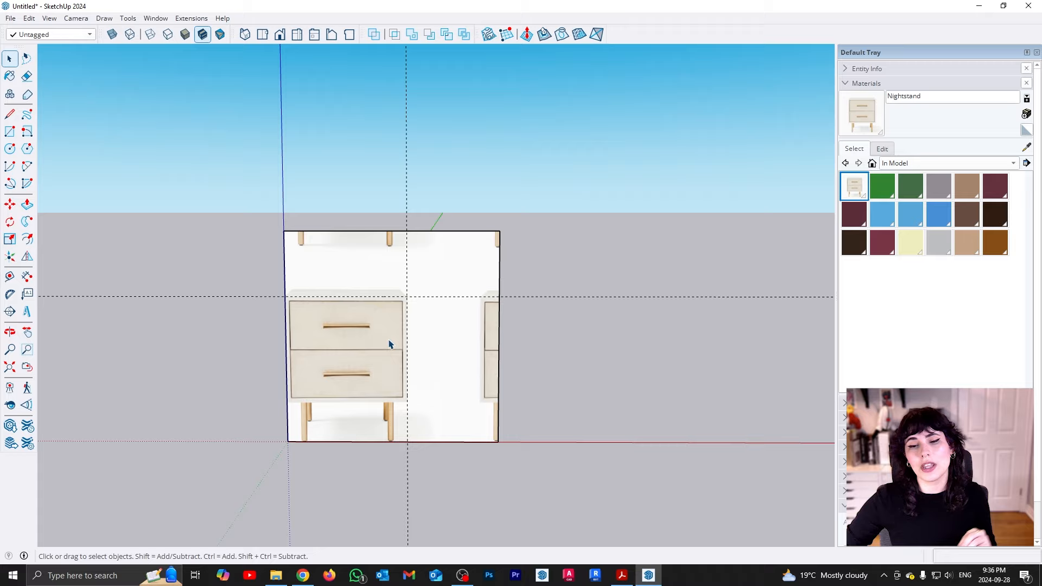
{"action": "scroll", "coordinate": [285, 381], "scroll_direction": "down", "scroll_amount": 2}
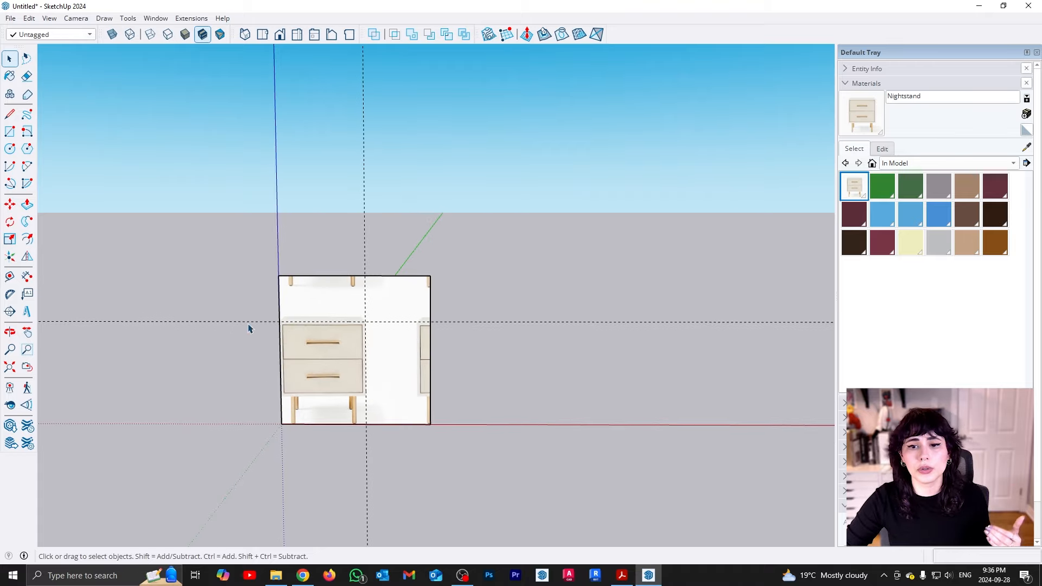
{"action": "left_click_drag", "start_coordinate": [217, 237], "coordinate": [558, 479]}
{"action": "key", "text": "m"}
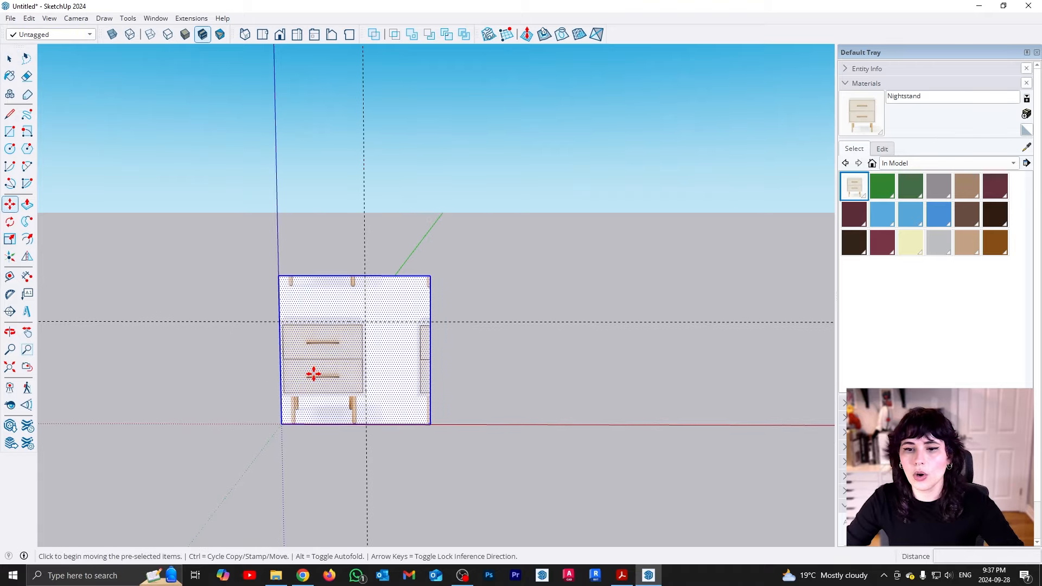
{"action": "left_click", "coordinate": [314, 374]}
{"action": "key", "text": "ctrl"}
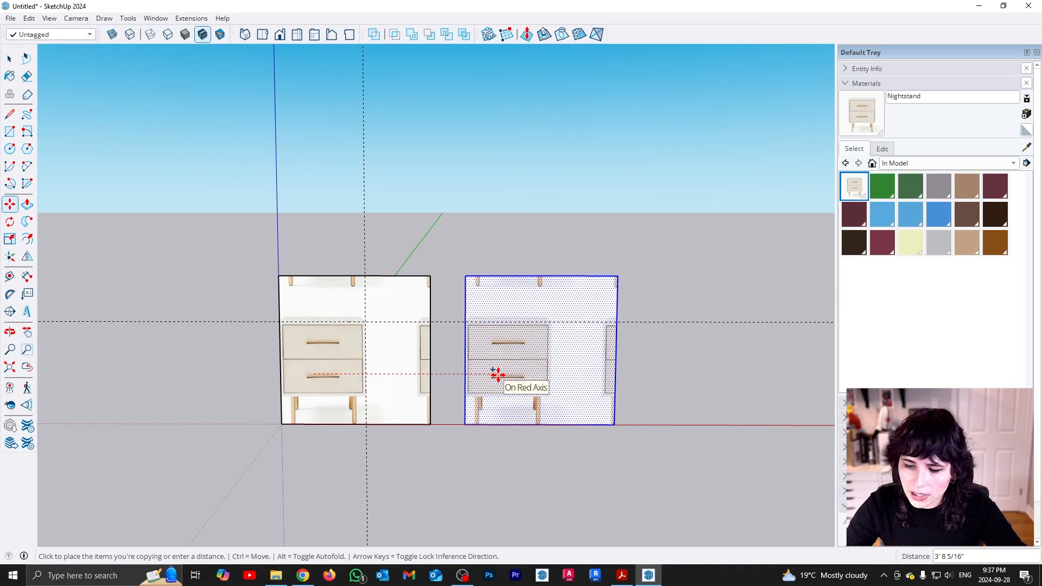
{"action": "type", "text": "4'"}
{"action": "key", "text": "Return"}
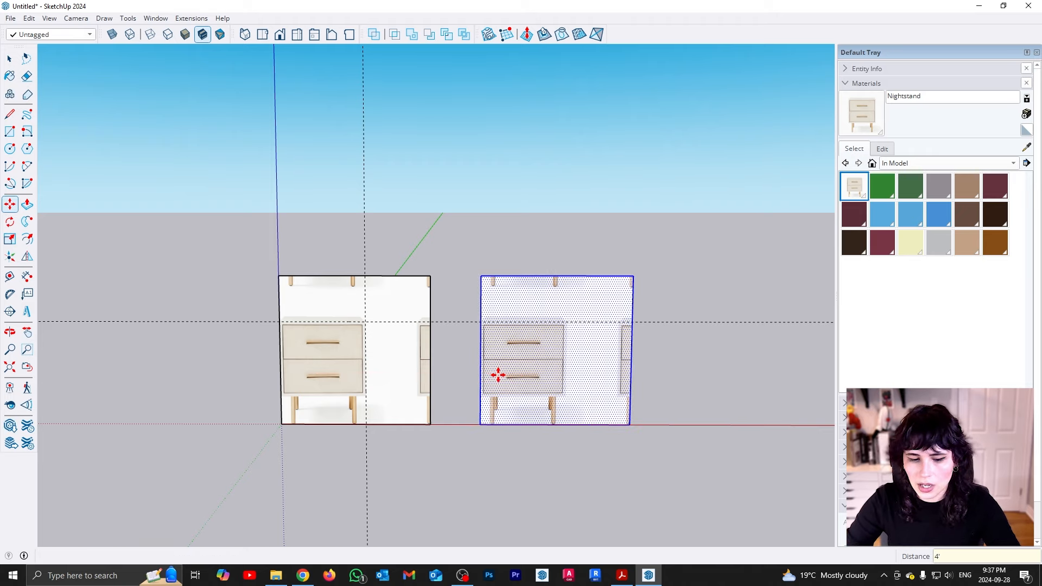
- Multiply the textured square's copy by 2 to get two evenly spaced copies along the red axis
{"action": "type", "text": "x2"}
{"action": "key", "text": "Return"}
{"action": "key", "text": "space"}
{"action": "scroll", "coordinate": [461, 369], "scroll_direction": "down", "scroll_amount": 2}
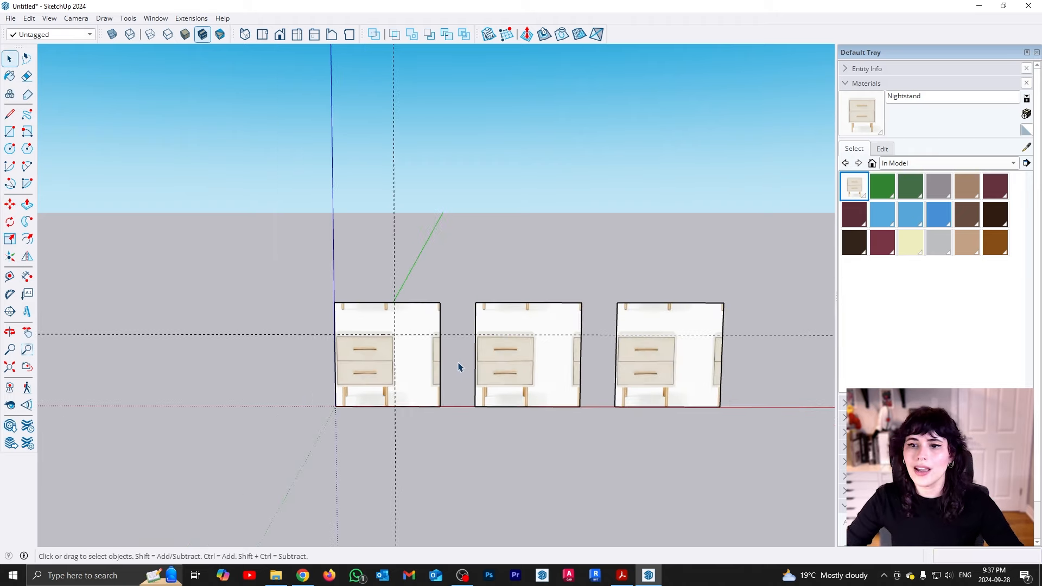
{"action": "scroll", "coordinate": [408, 382], "scroll_direction": "up", "scroll_amount": 1}
{"action": "scroll", "coordinate": [375, 386], "scroll_direction": "up", "scroll_amount": 4}
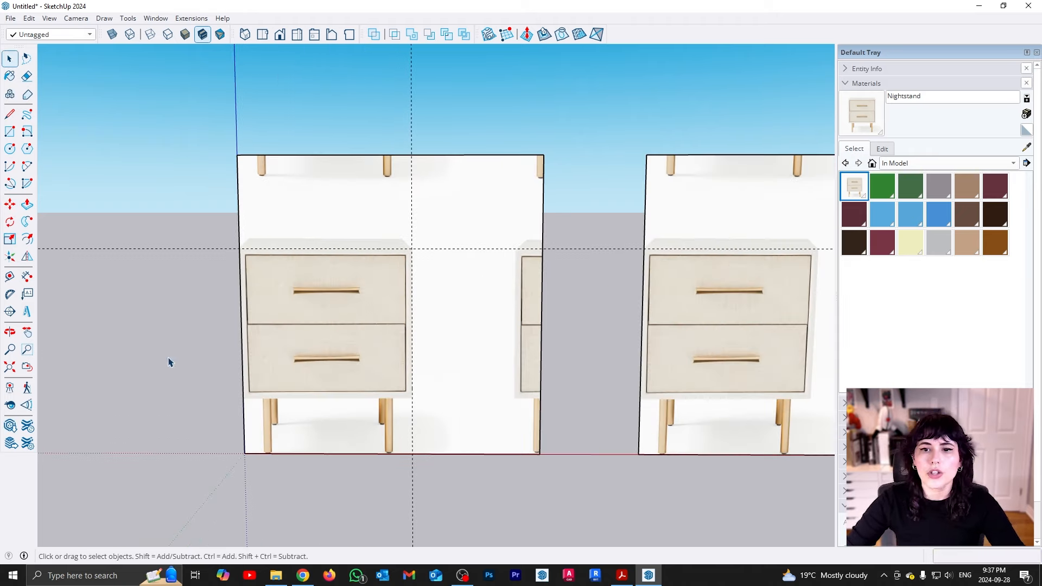
{"action": "scroll", "coordinate": [327, 339], "scroll_direction": "up", "scroll_amount": 2}
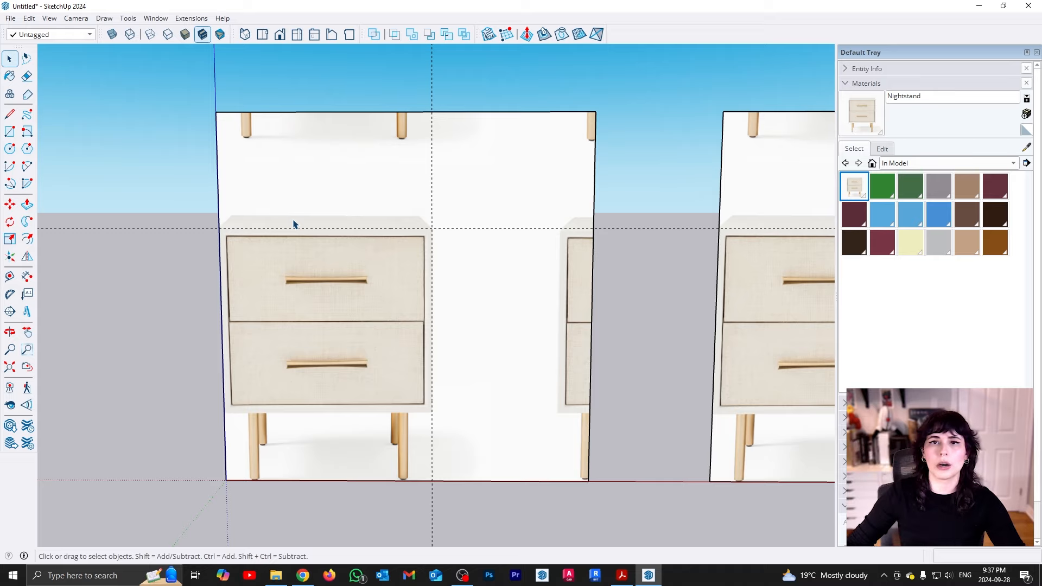
- Draw a rectangle over the first square's cabinet front, from its upper-left corner to its lower-right corner, about 1' 6 1/16" by 1' 8 1/2"
{"action": "key", "text": "r"}
{"action": "scroll", "coordinate": [240, 234], "scroll_direction": "up", "scroll_amount": 3}
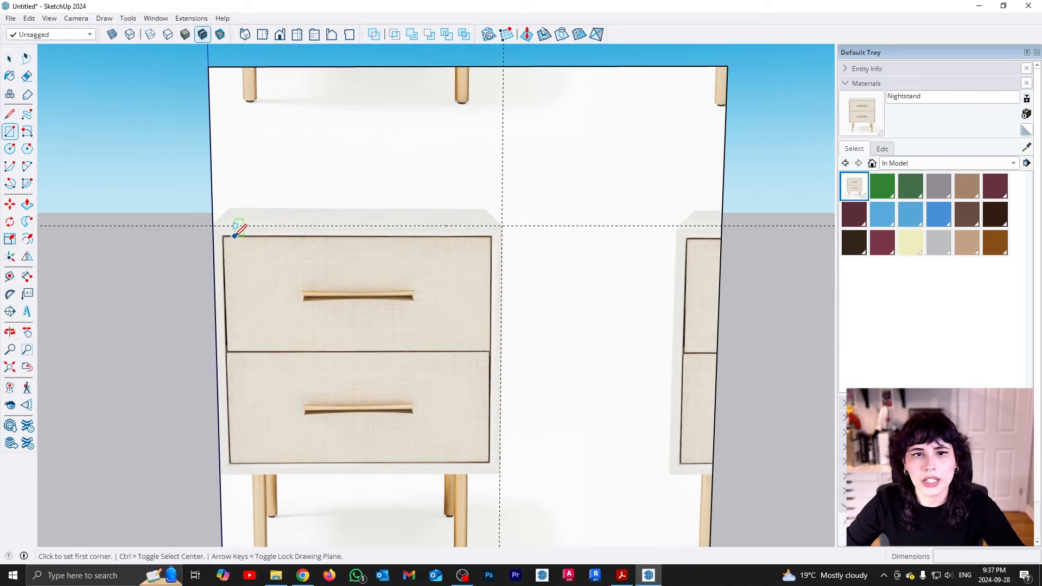
{"action": "left_click", "coordinate": [212, 225]}
{"action": "scroll", "coordinate": [507, 497], "scroll_direction": "up", "scroll_amount": 1}
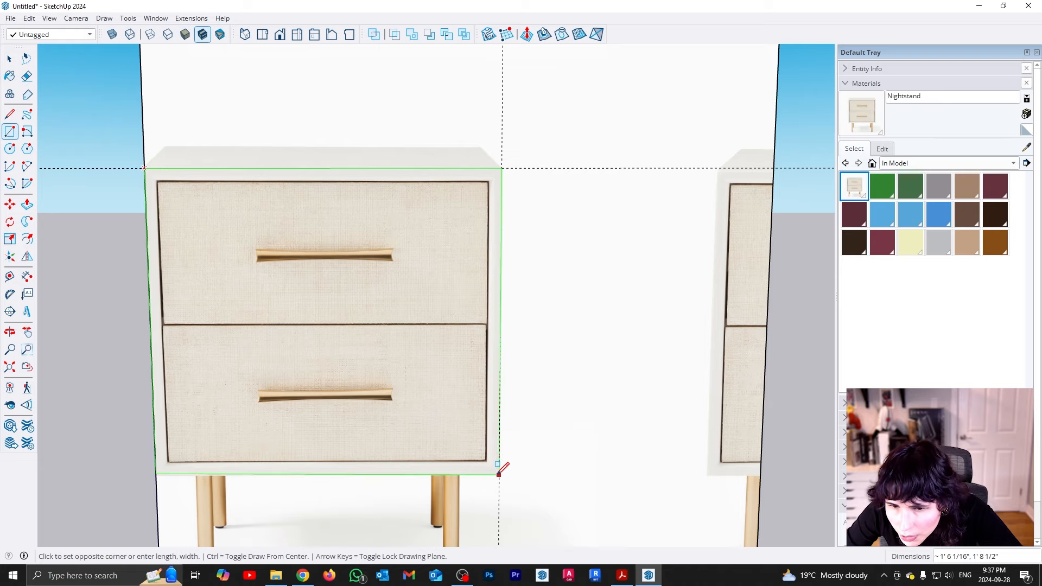
{"action": "left_click", "coordinate": [499, 474]}
{"action": "key", "text": "space"}
{"action": "scroll", "coordinate": [333, 298], "scroll_direction": "down", "scroll_amount": 2}
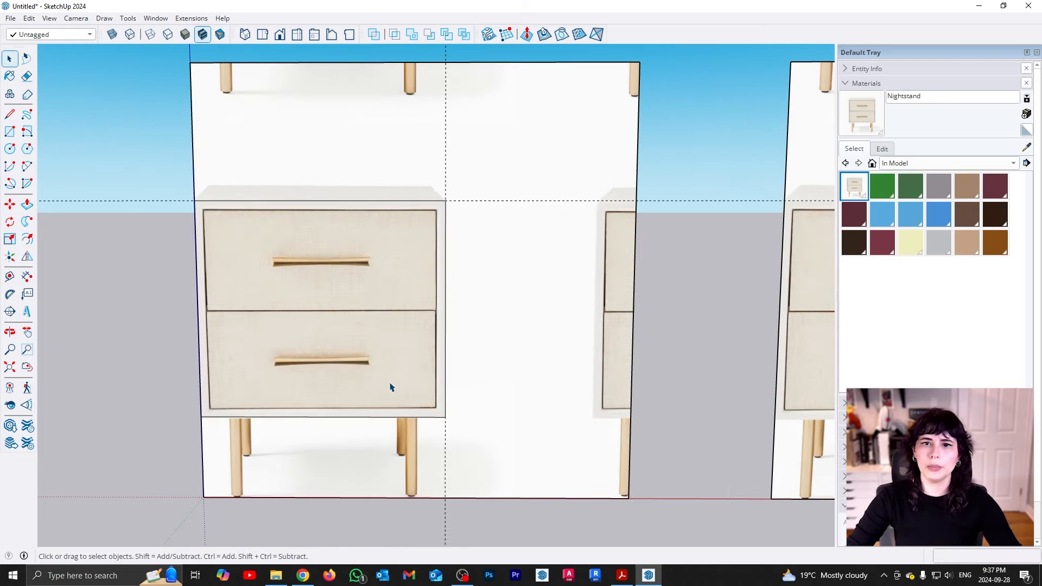
{"action": "scroll", "coordinate": [379, 313], "scroll_direction": "down", "scroll_amount": 3}
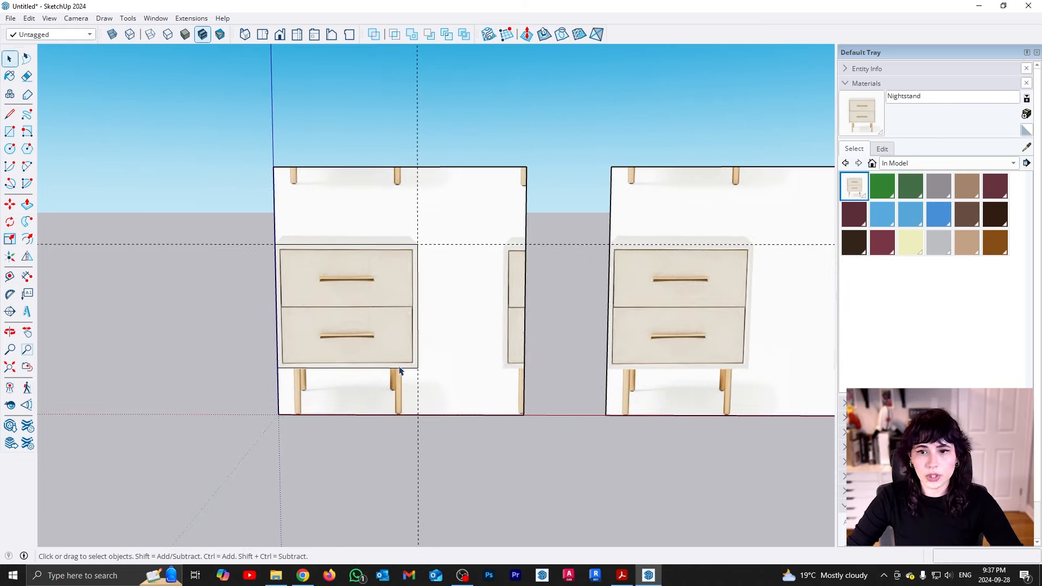
- Delete the rest of the first square around the cabinet front rectangle and remove all guides
{"action": "left_click", "coordinate": [488, 388]}
{"action": "key", "text": "Delete"}
{"action": "left_click_drag", "start_coordinate": [360, 203], "coordinate": [181, 101]}
{"action": "key", "text": "Delete"}
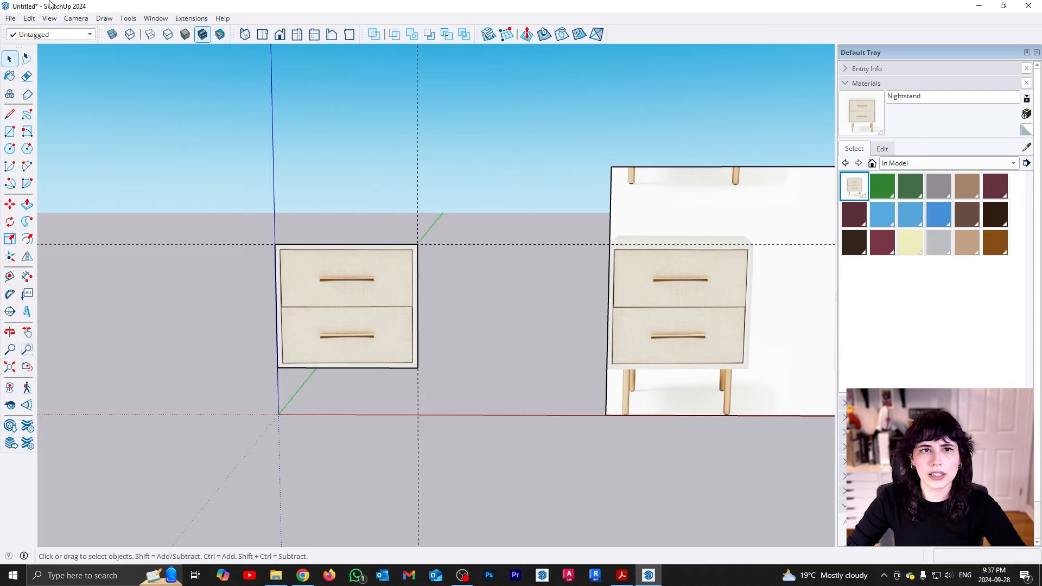
{"action": "left_click", "coordinate": [29, 17]}
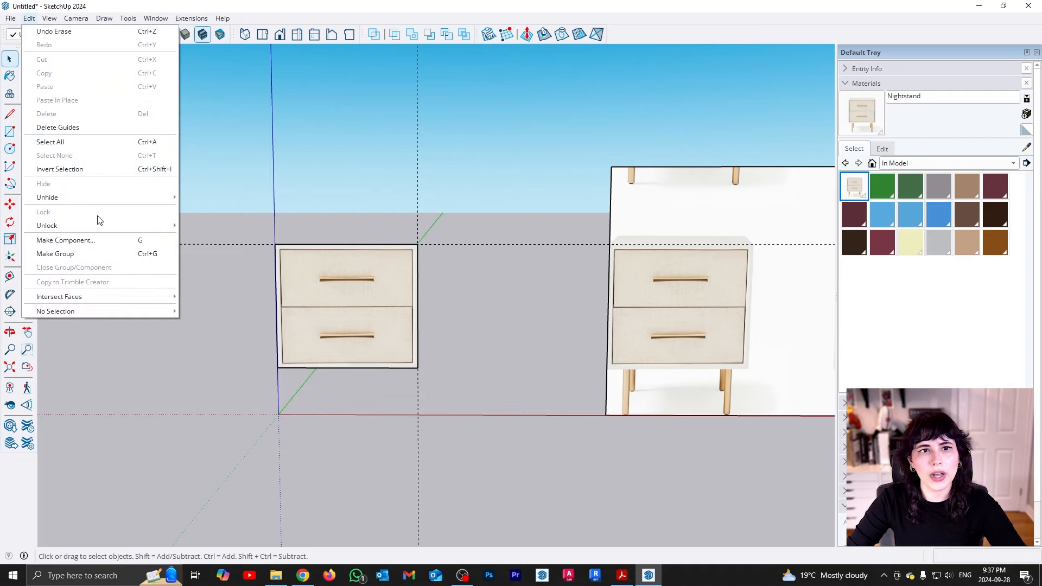
{"action": "left_click", "coordinate": [95, 130]}
- Check the nightstand's depth on the product page in Chrome and return to SketchUp
{"action": "middle_click_drag", "start_coordinate": [361, 379], "coordinate": [389, 285]}
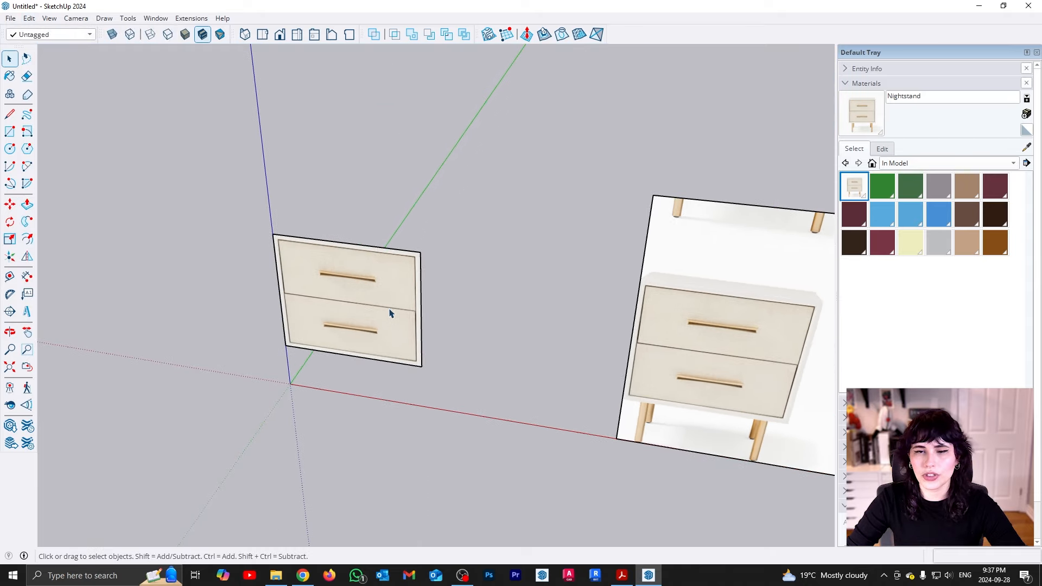
{"action": "left_click", "coordinate": [303, 575]}
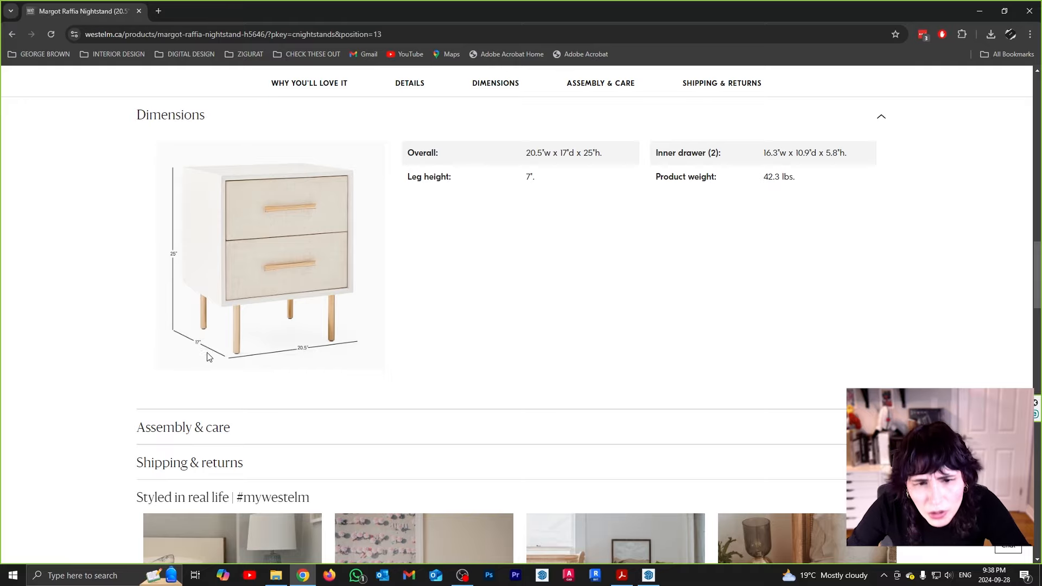
{"action": "left_click", "coordinate": [307, 576]}
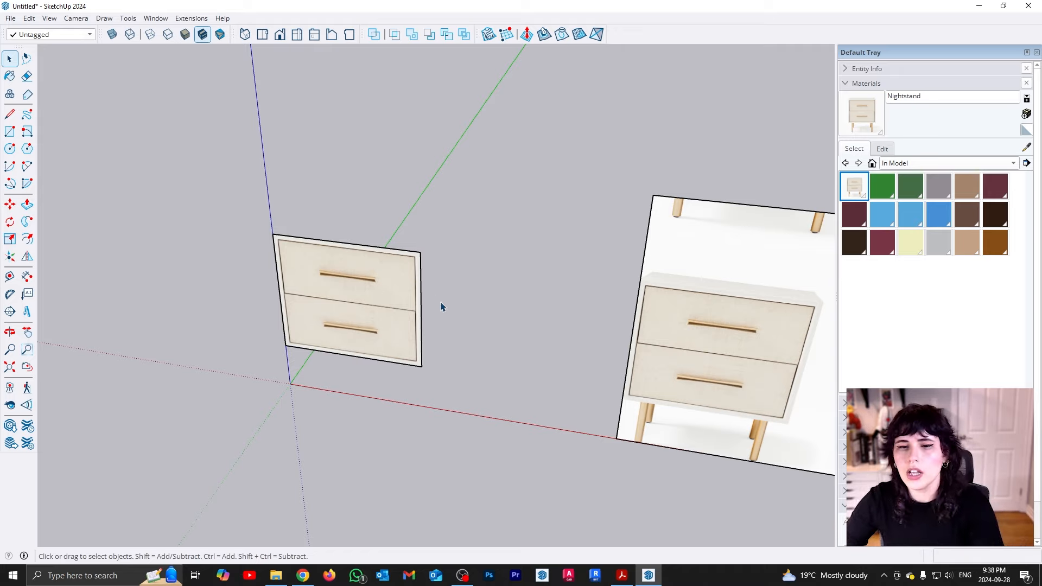
{"action": "middle_click_drag", "start_coordinate": [504, 312], "coordinate": [428, 293]}
{"action": "key", "text": "p"}
{"action": "left_click", "coordinate": [414, 272]}
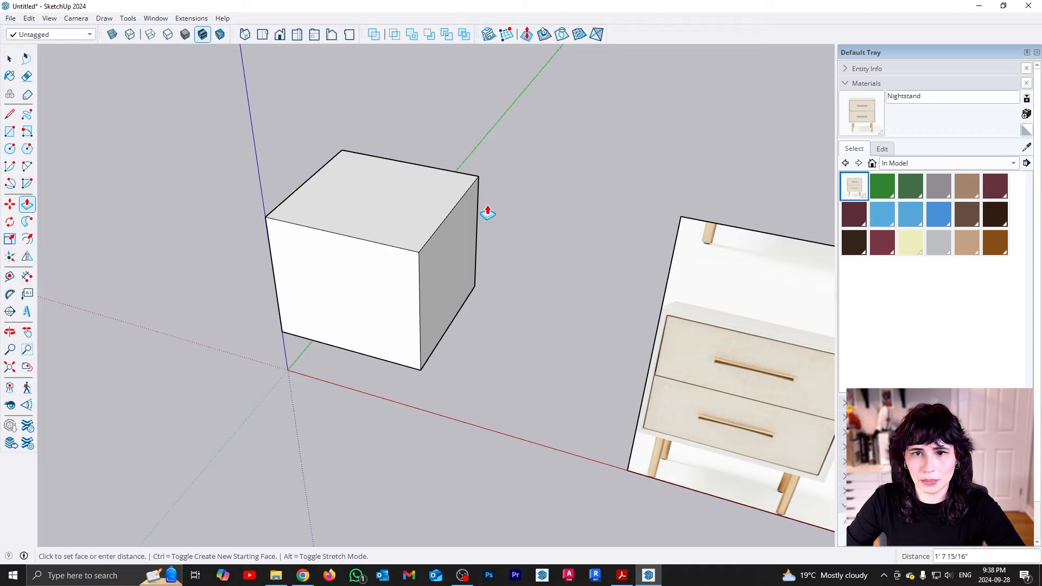
{"action": "middle_click_drag", "start_coordinate": [561, 210], "coordinate": [544, 149]}
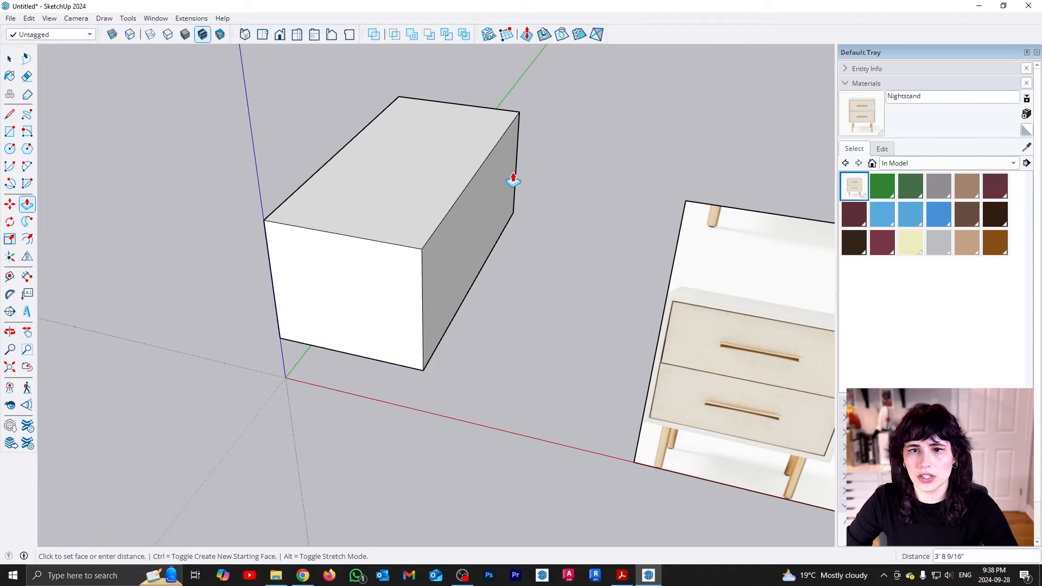
{"action": "key", "text": "Escape"}
{"action": "key", "text": "space"}
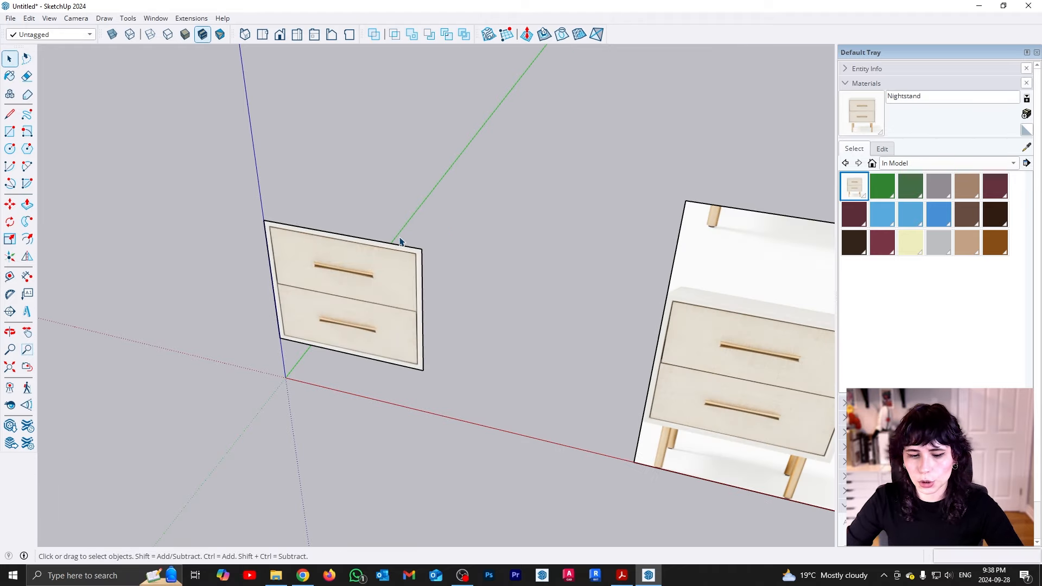
- Sample the nightstand texture from the cabinet front and extrude the face 17" backward
{"action": "key", "text": "b"}
{"action": "key", "text": "alt"}
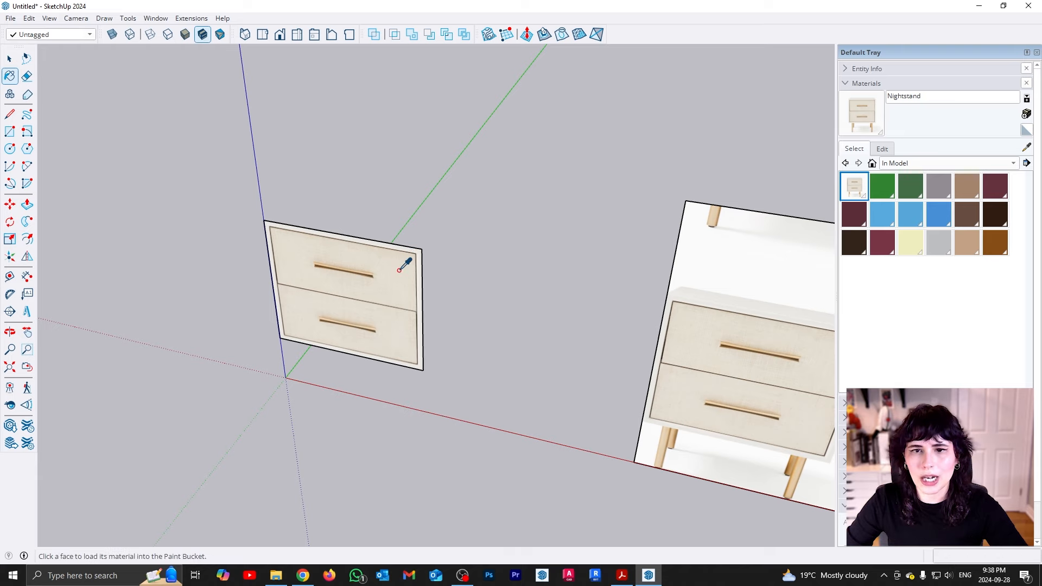
{"action": "key", "text": "p"}
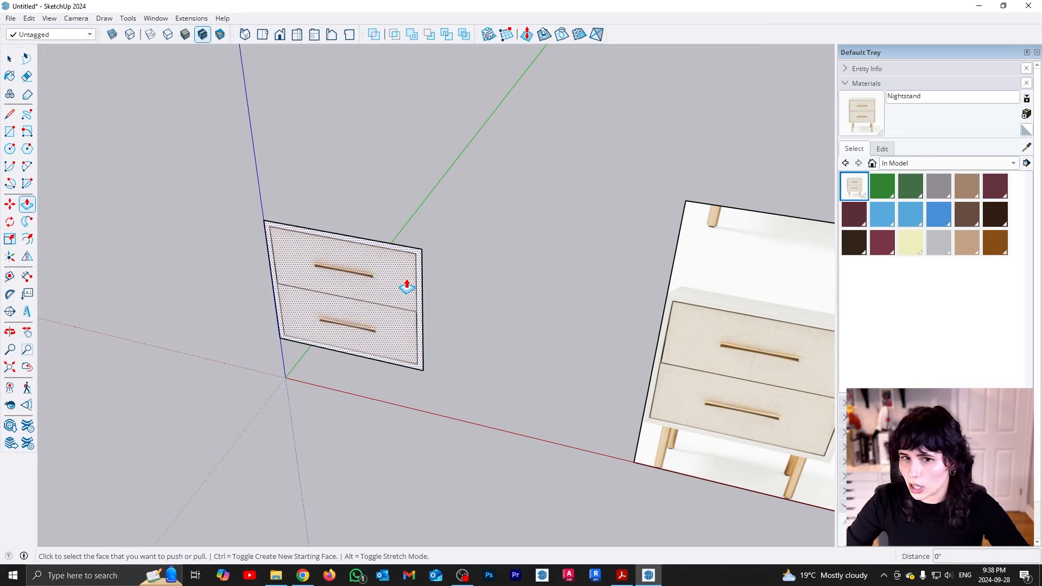
{"action": "left_click", "coordinate": [407, 288]}
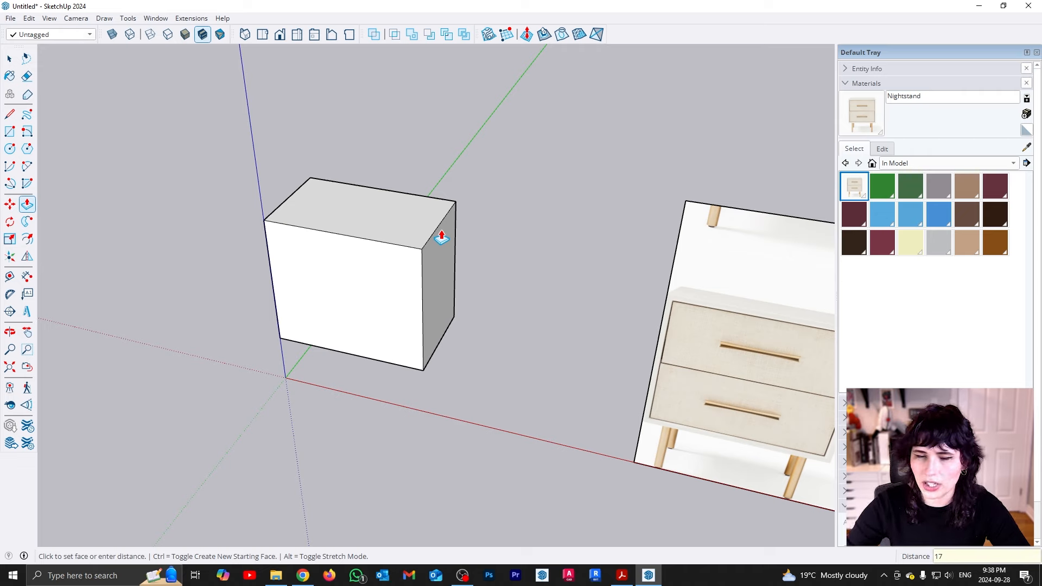
{"action": "left_click", "coordinate": [440, 234]}
- Paint the box's front face with the sampled Nightstand texture
{"action": "key", "text": "b"}
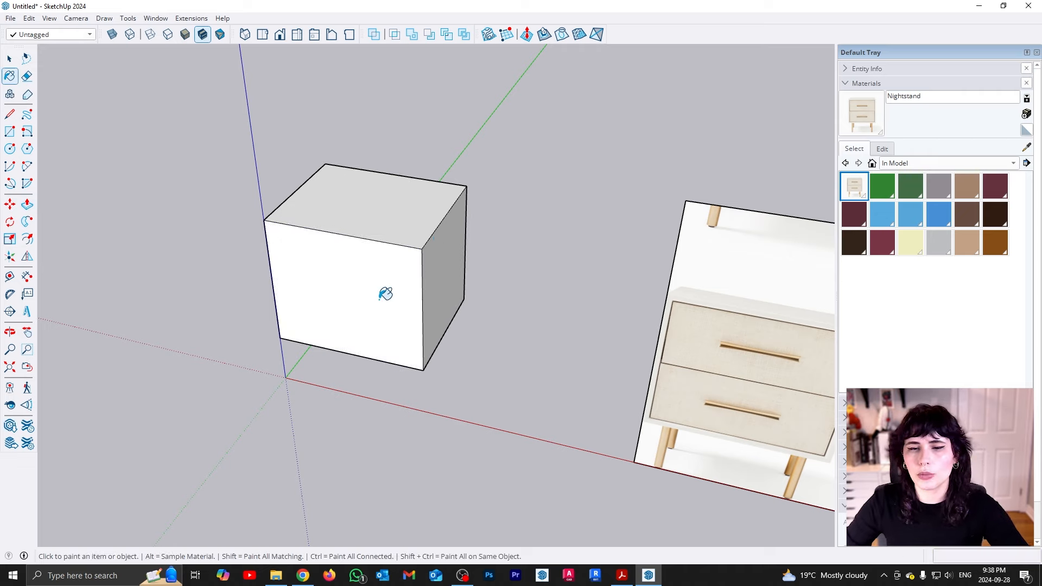
{"action": "left_click", "coordinate": [385, 294]}
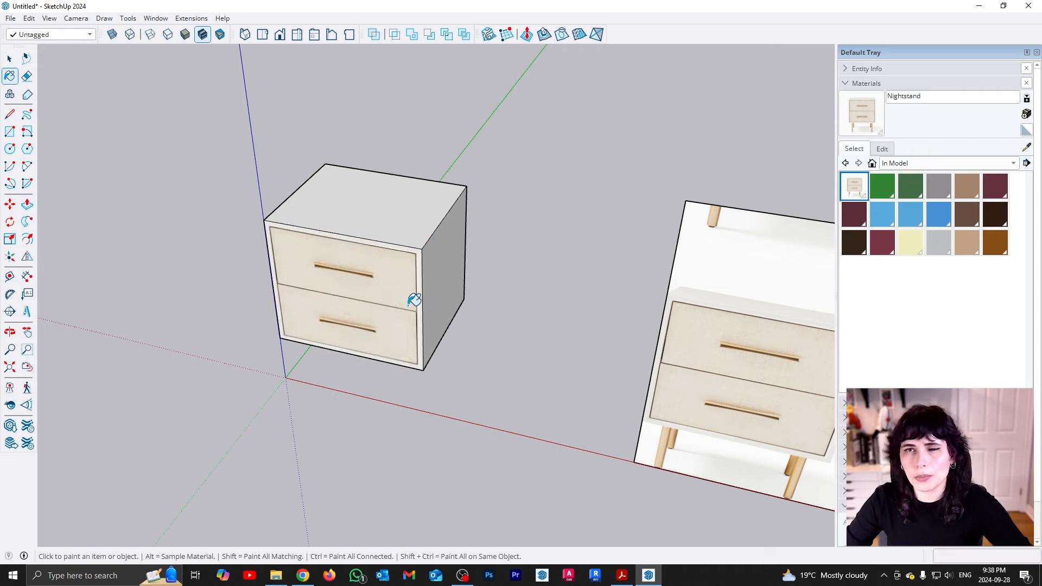
{"action": "middle_click_drag", "start_coordinate": [407, 261], "coordinate": [430, 334], "text": "shift"}
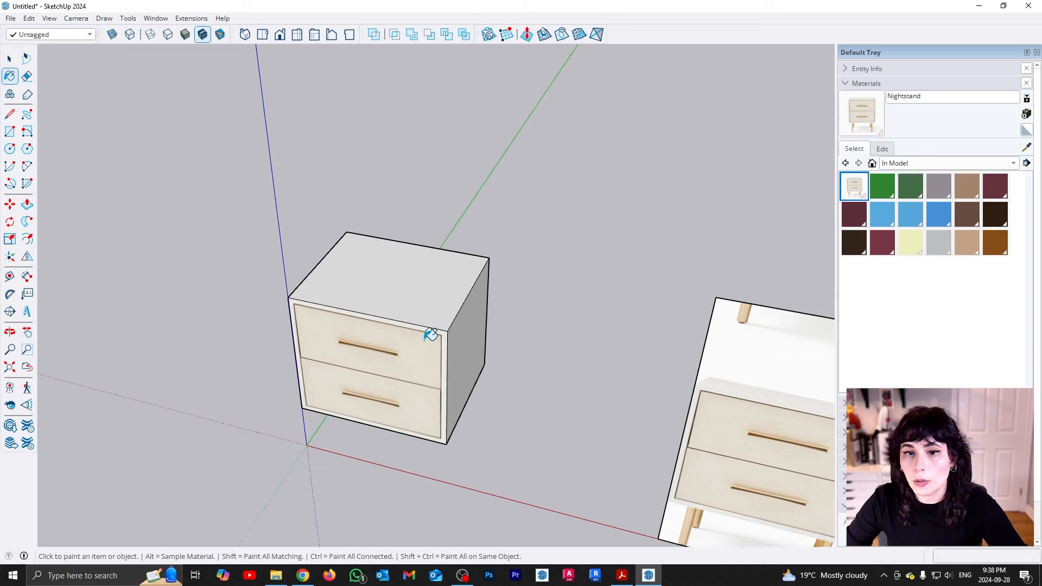
- Try painting all faces of the box with the Nightstand texture, inspect it from other sides, and undo it
{"action": "key", "text": "space"}
{"action": "left_click_drag", "start_coordinate": [223, 149], "coordinate": [584, 518]}
{"action": "middle_click_drag", "start_coordinate": [532, 449], "coordinate": [507, 411], "text": "shift"}
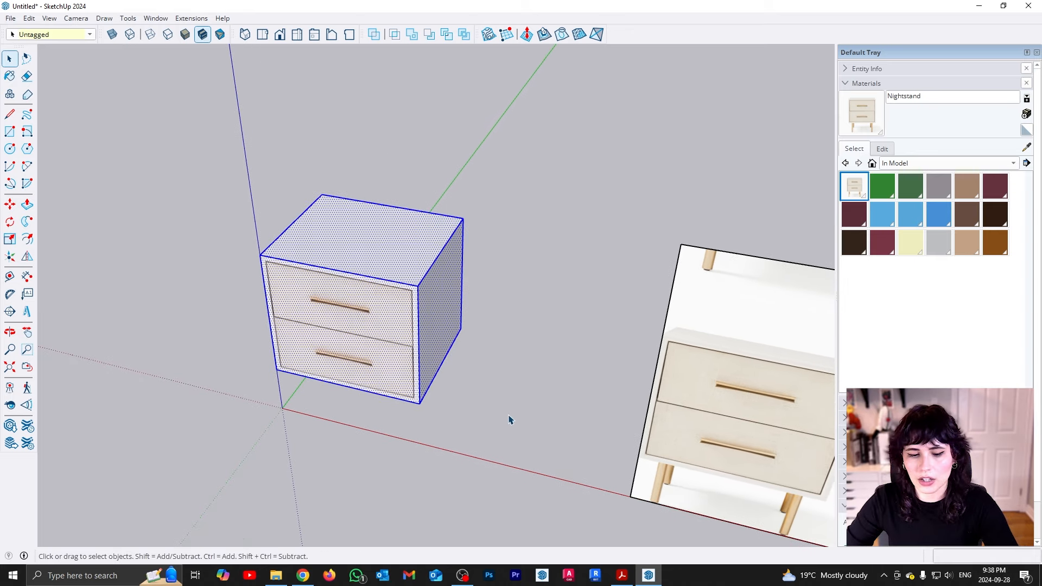
{"action": "key", "text": "b"}
{"action": "left_click", "coordinate": [418, 321]}
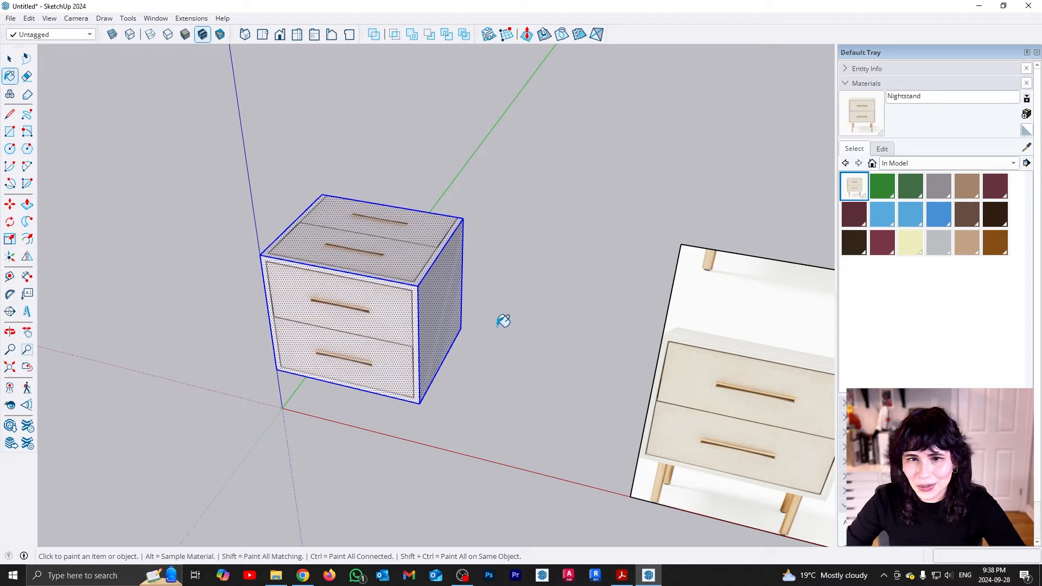
{"action": "key", "text": "space"}
{"action": "mouse_move", "coordinate": [499, 324]}
{"action": "middle_mouse_down"}
{"action": "mouse_move", "coordinate": [311, 363]}
{"action": "mouse_move", "coordinate": [421, 349]}
{"action": "middle_mouse_up"}
{"action": "middle_click_drag", "start_coordinate": [570, 278], "coordinate": [260, 304]}
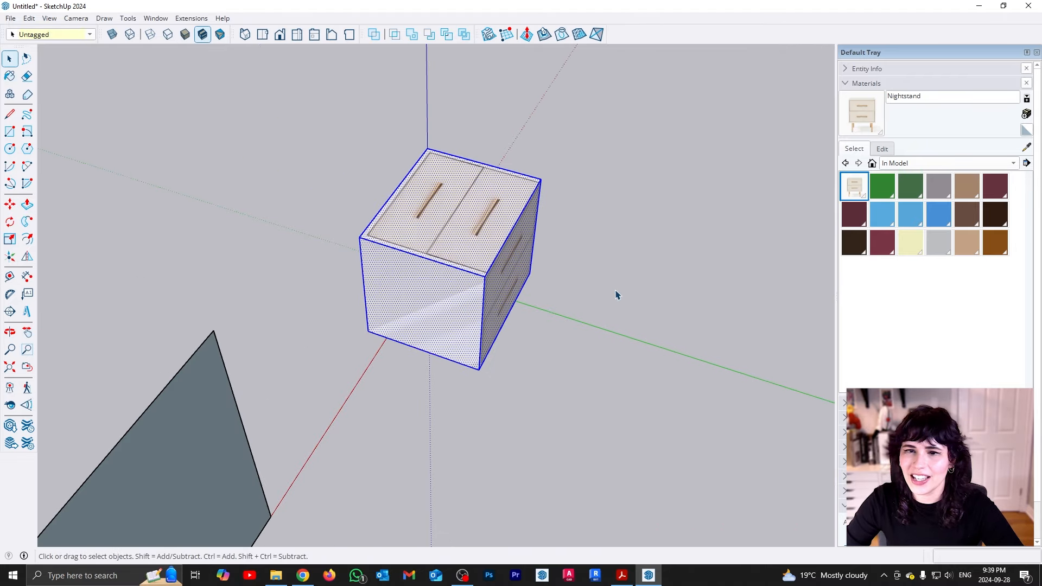
{"action": "mouse_move", "coordinate": [416, 328]}
{"action": "middle_mouse_down"}
{"action": "mouse_move", "coordinate": [472, 337]}
{"action": "mouse_move", "coordinate": [637, 317]}
{"action": "mouse_move", "coordinate": [660, 329]}
{"action": "middle_mouse_up"}
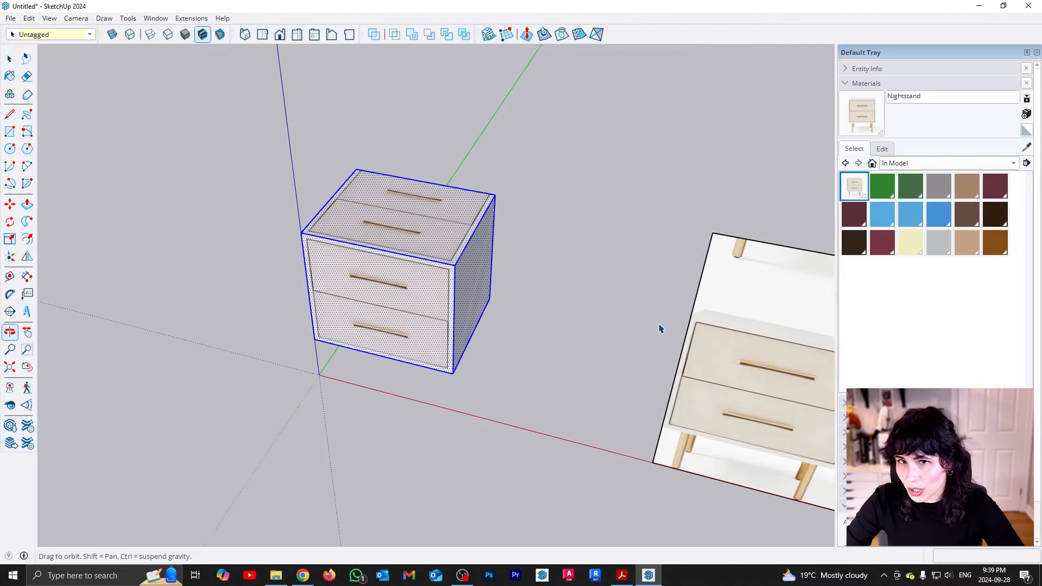
{"action": "key", "text": "ctrl+z"}
{"action": "middle_click_drag", "start_coordinate": [499, 309], "coordinate": [492, 329], "text": "shift"}
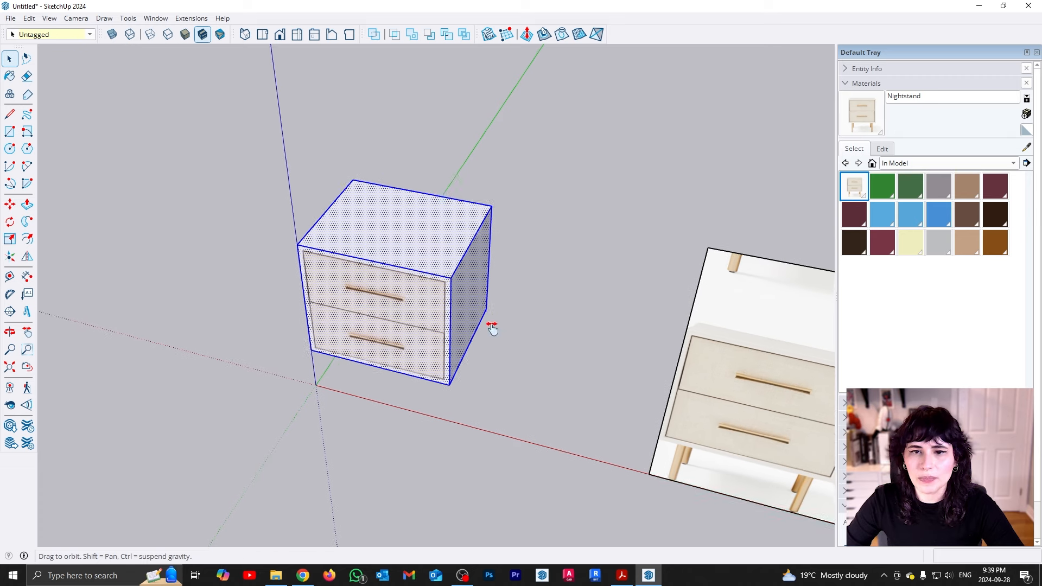
{"action": "scroll", "coordinate": [492, 329], "scroll_direction": "up", "scroll_amount": 1}
{"action": "left_click", "coordinate": [482, 358]}
- Create a plain off-white material named "Side of nightstand" with the texture image turned off
{"action": "scroll", "coordinate": [442, 349], "scroll_direction": "up", "scroll_amount": 3}
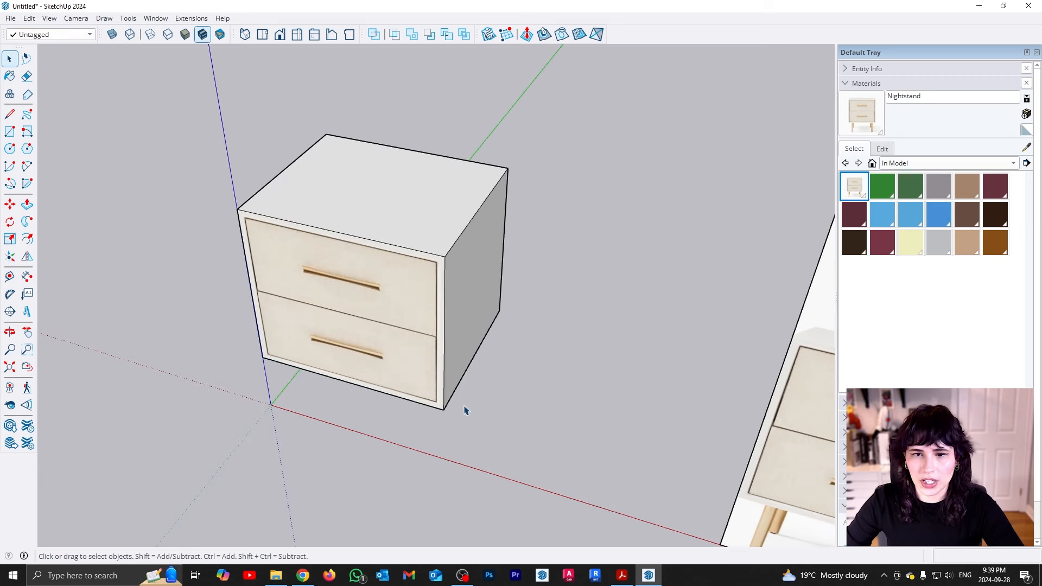
{"action": "middle_click_drag", "start_coordinate": [465, 411], "coordinate": [432, 356]}
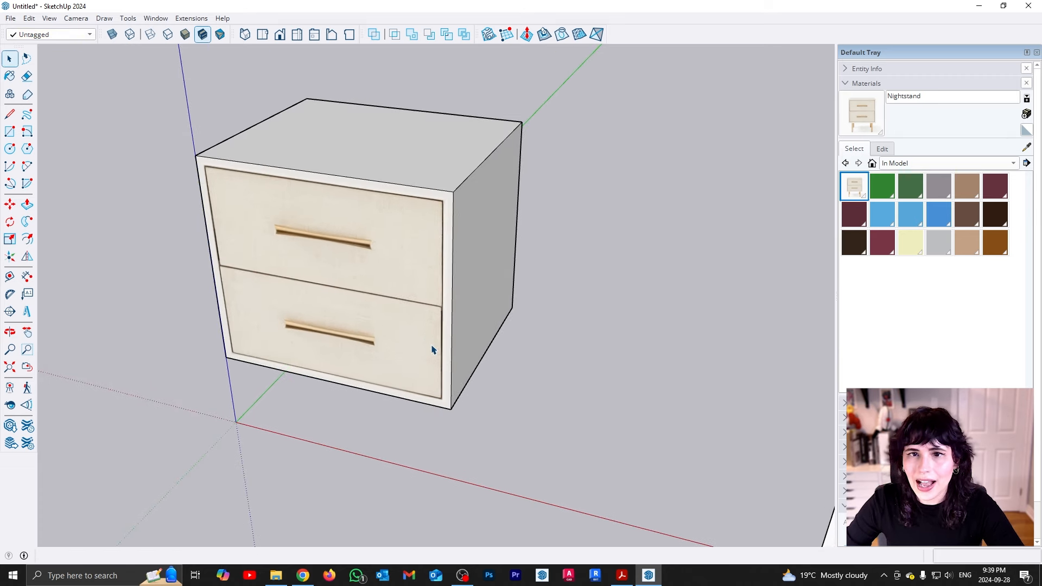
{"action": "left_click", "coordinate": [1026, 114]}
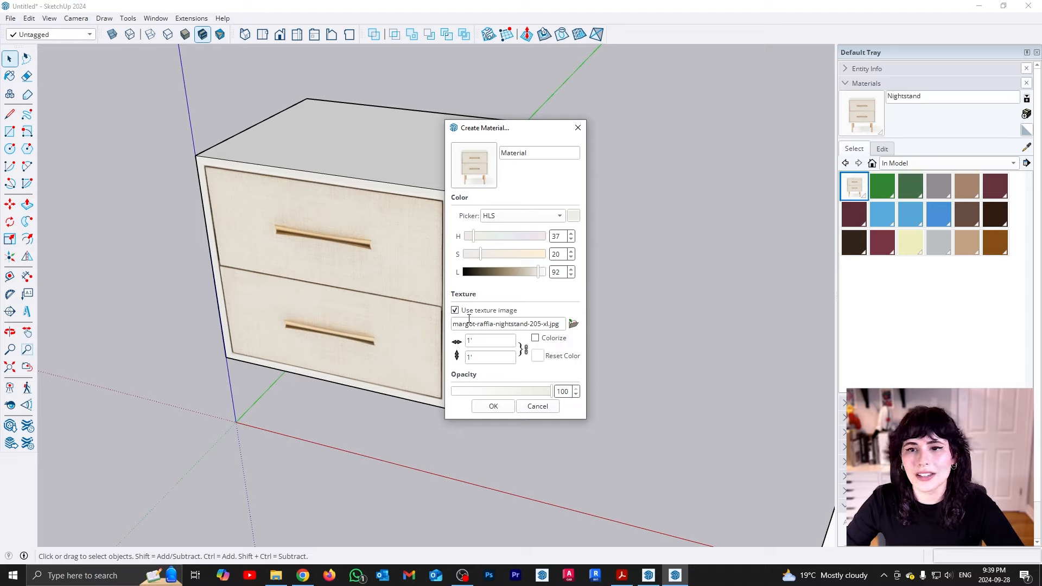
{"action": "left_click", "coordinate": [455, 310]}
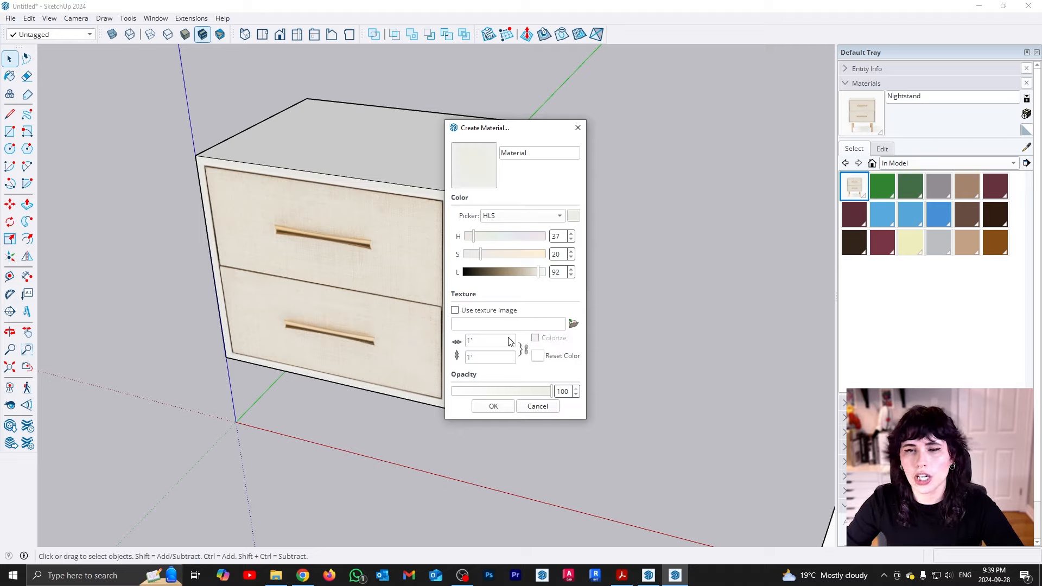
{"action": "double_click", "coordinate": [547, 153]}
{"action": "type", "text": "S"}
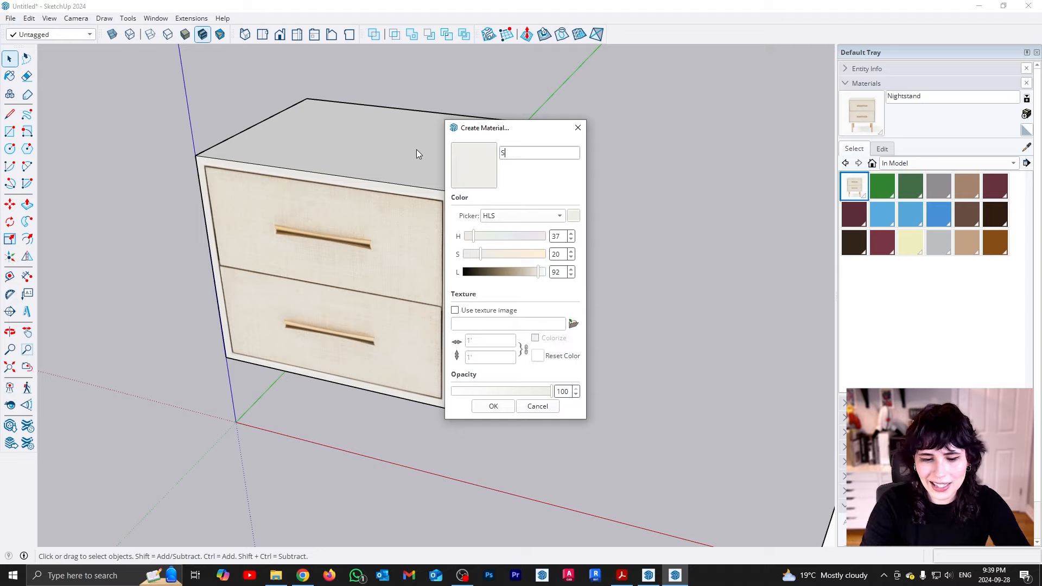
{"action": "type", "text": "ide of nightstand"}
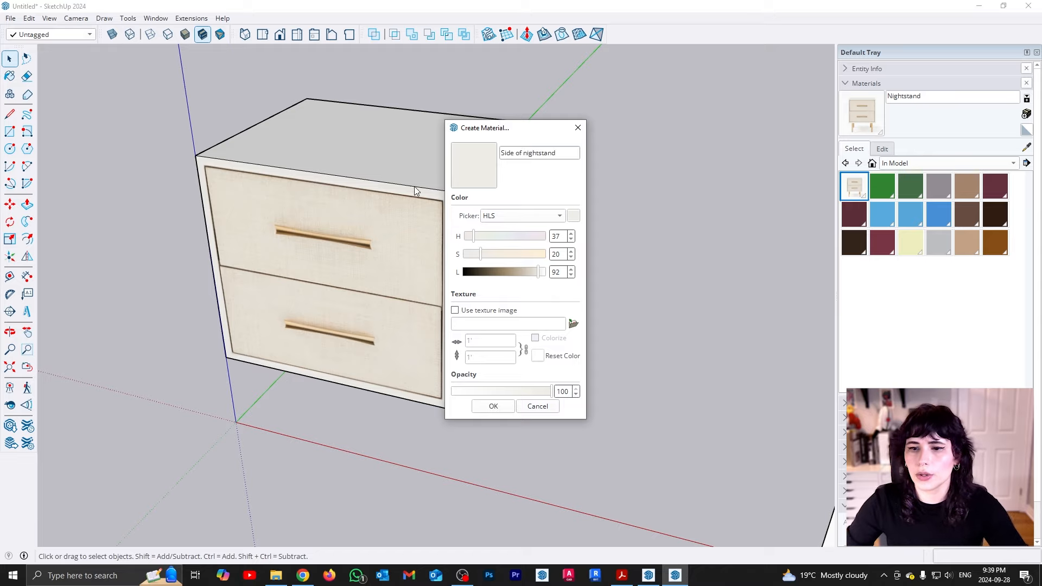
{"action": "left_click", "coordinate": [503, 407]}
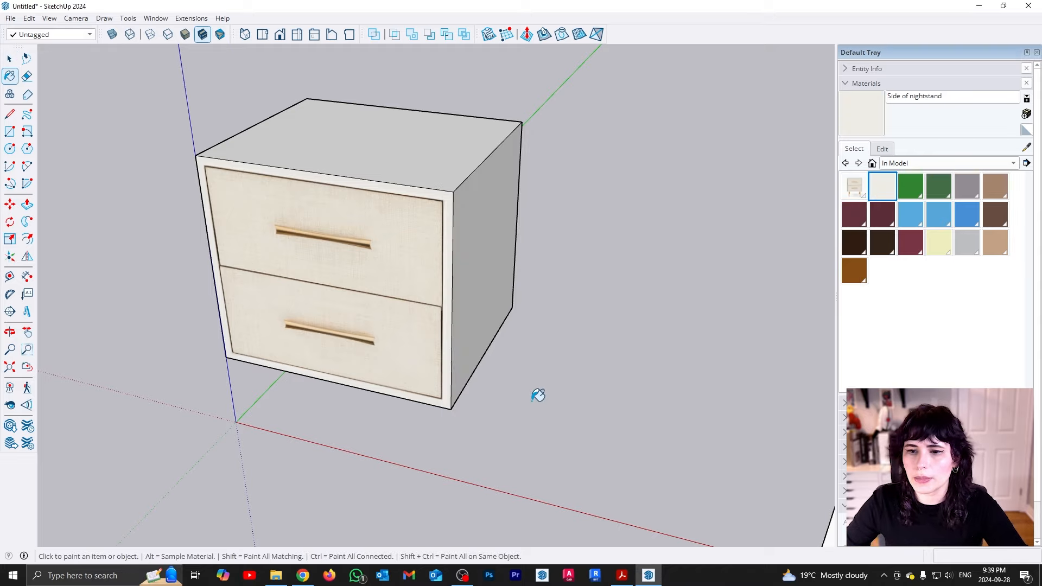
- Paint every face of the box except the drawer front with the Side of nightstand material
{"action": "middle_click_drag", "start_coordinate": [598, 372], "coordinate": [280, 302]}
{"action": "middle_click_drag", "start_coordinate": [647, 306], "coordinate": [502, 339]}
{"action": "key", "text": "space"}
{"action": "left_click_drag", "start_coordinate": [632, 422], "coordinate": [493, 132]}
{"action": "left_click_drag", "start_coordinate": [461, 54], "coordinate": [461, 54]}
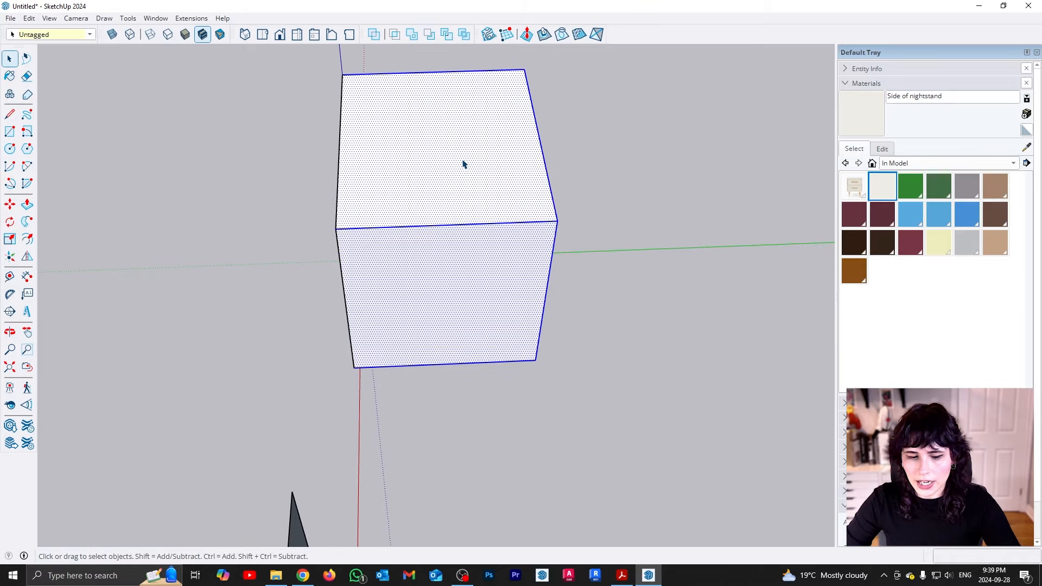
{"action": "middle_click_drag", "start_coordinate": [464, 158], "coordinate": [491, 279]}
{"action": "left_click", "coordinate": [555, 397]}
{"action": "scroll", "coordinate": [289, 233], "scroll_direction": "up", "scroll_amount": 3}
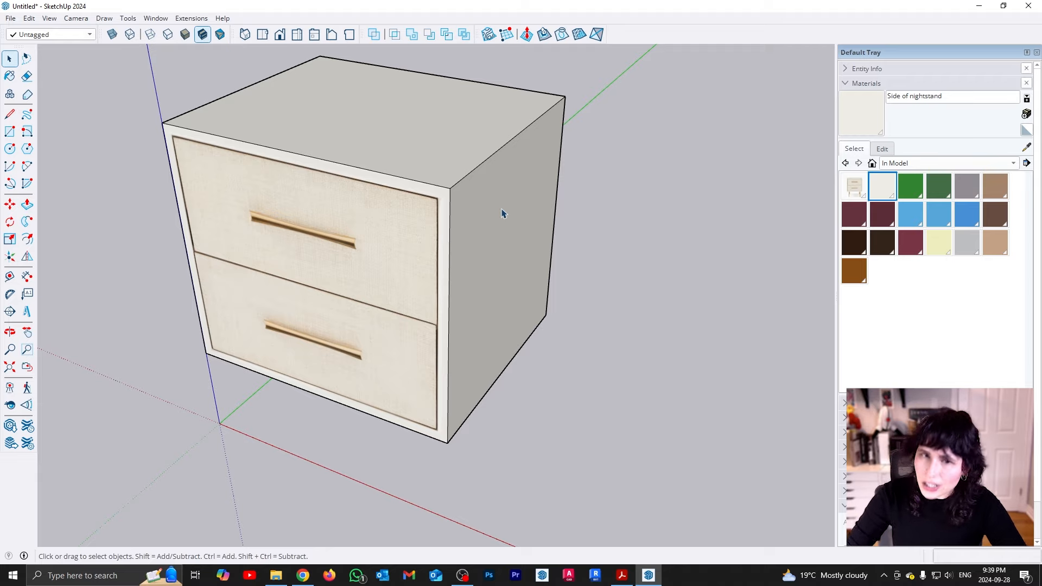
- Match the Side of nightstand material's colour to the white frame above the drawers by sampling it on screen from the front view
{"action": "middle_click_drag", "start_coordinate": [526, 222], "coordinate": [501, 303]}
{"action": "scroll", "coordinate": [408, 204], "scroll_direction": "up", "scroll_amount": 2}
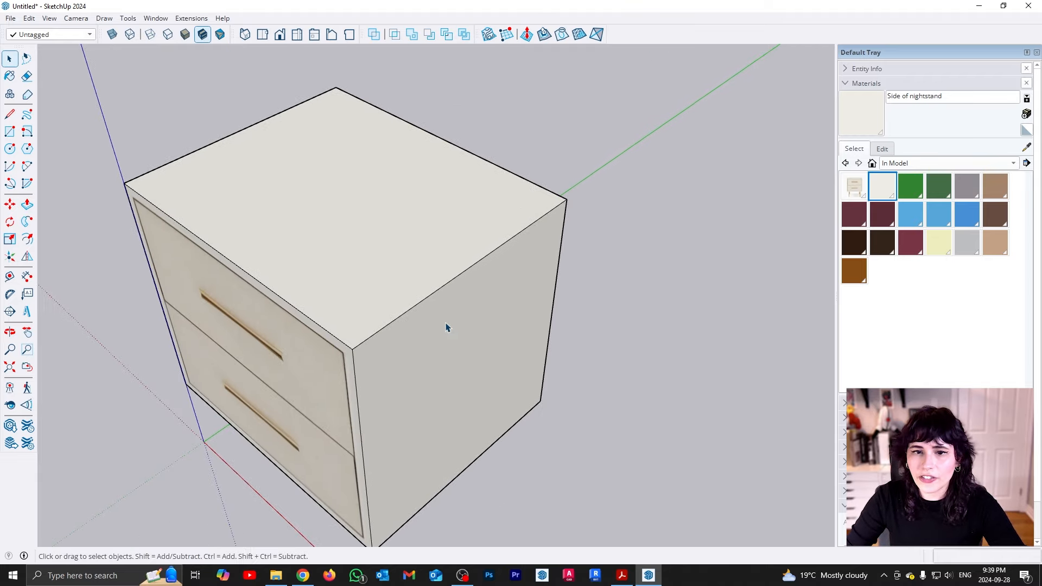
{"action": "middle_click_drag", "start_coordinate": [447, 325], "coordinate": [434, 369]}
{"action": "left_click", "coordinate": [883, 149]}
{"action": "scroll", "coordinate": [377, 377], "scroll_direction": "up", "scroll_amount": 6}
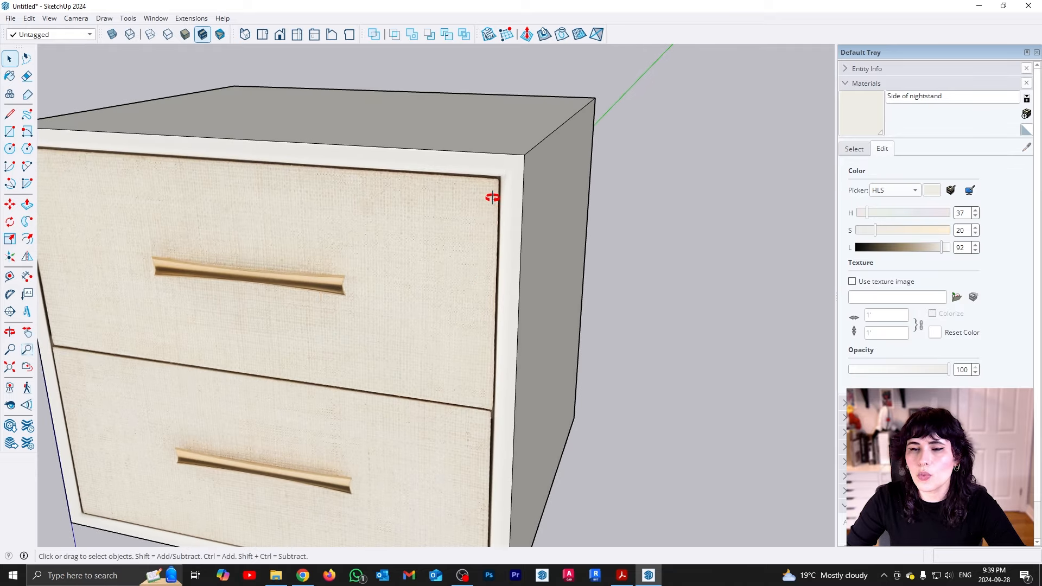
{"action": "middle_click_drag", "start_coordinate": [492, 198], "coordinate": [486, 263]}
{"action": "key", "text": "F4"}
{"action": "scroll", "coordinate": [329, 387], "scroll_direction": "down", "scroll_amount": 3}
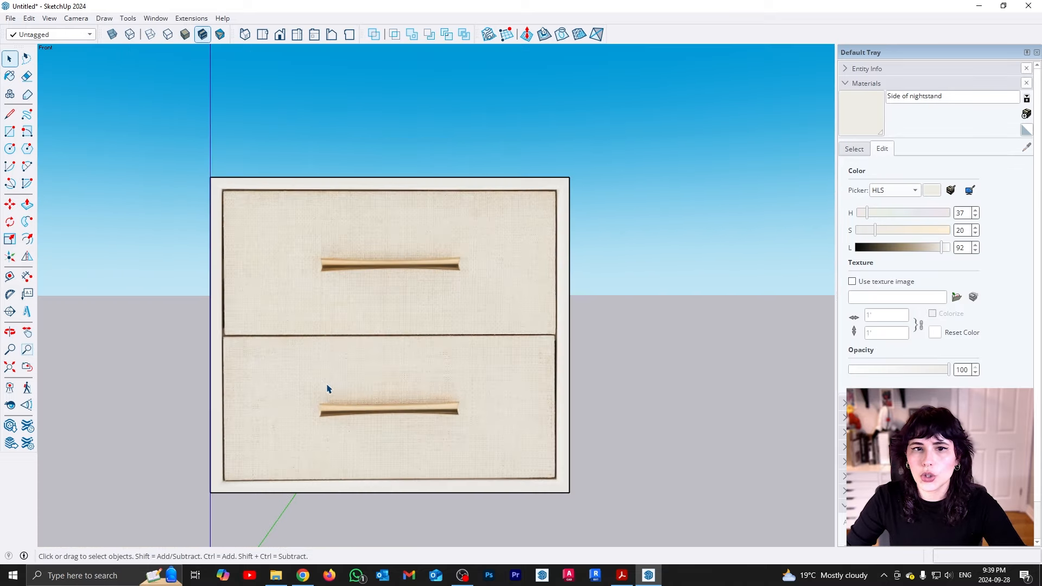
{"action": "scroll", "coordinate": [535, 199], "scroll_direction": "up", "scroll_amount": 1}
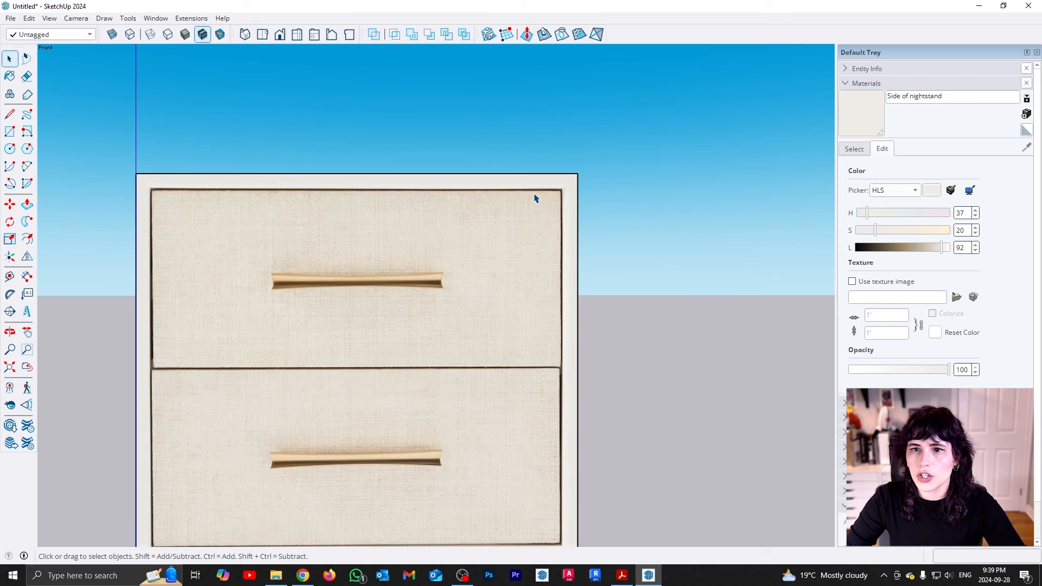
{"action": "left_click", "coordinate": [970, 191]}
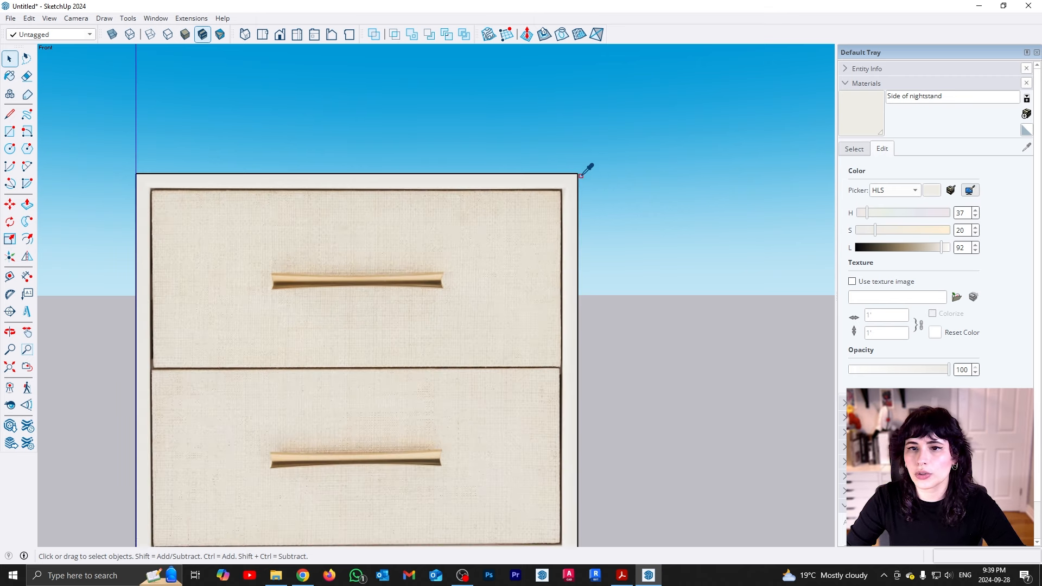
{"action": "scroll", "coordinate": [526, 179], "scroll_direction": "up", "scroll_amount": 1}
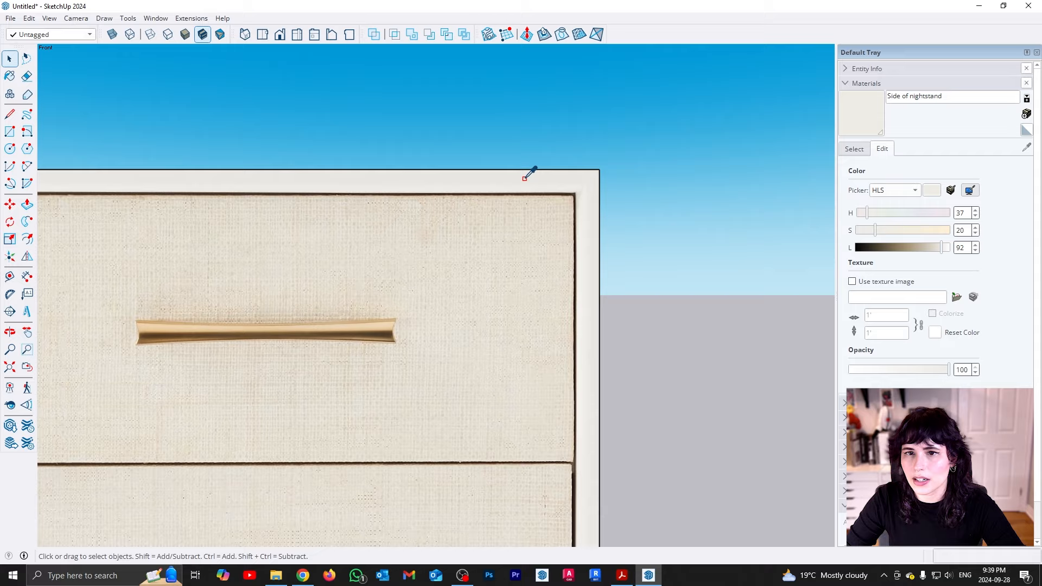
{"action": "left_click", "coordinate": [525, 177]}
- Offset the outline of the nightstand's front face inward about 3/4" so the frame separates from the drawer area
{"action": "middle_click_drag", "start_coordinate": [574, 273], "coordinate": [431, 356]}
{"action": "scroll", "coordinate": [417, 364], "scroll_direction": "up", "scroll_amount": 5}
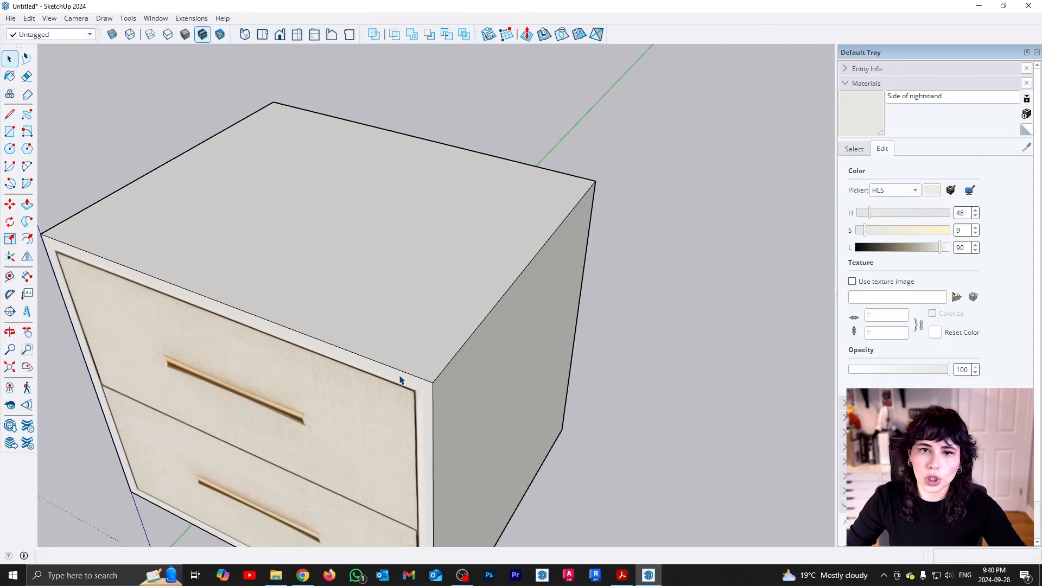
{"action": "scroll", "coordinate": [397, 370], "scroll_direction": "down", "scroll_amount": 5}
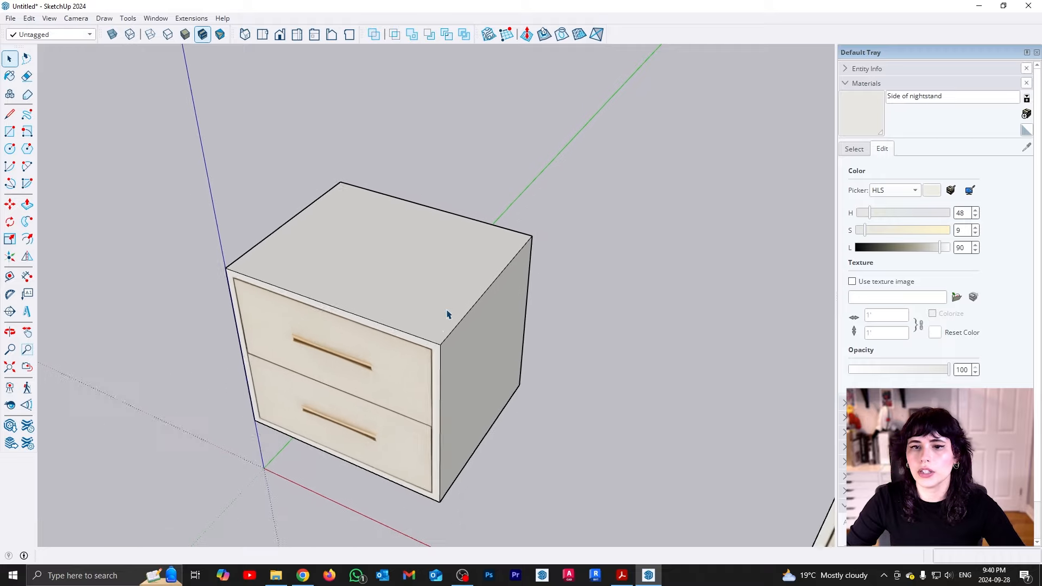
{"action": "middle_click_drag", "start_coordinate": [449, 311], "coordinate": [376, 340]}
{"action": "scroll", "coordinate": [377, 337], "scroll_direction": "up", "scroll_amount": 5}
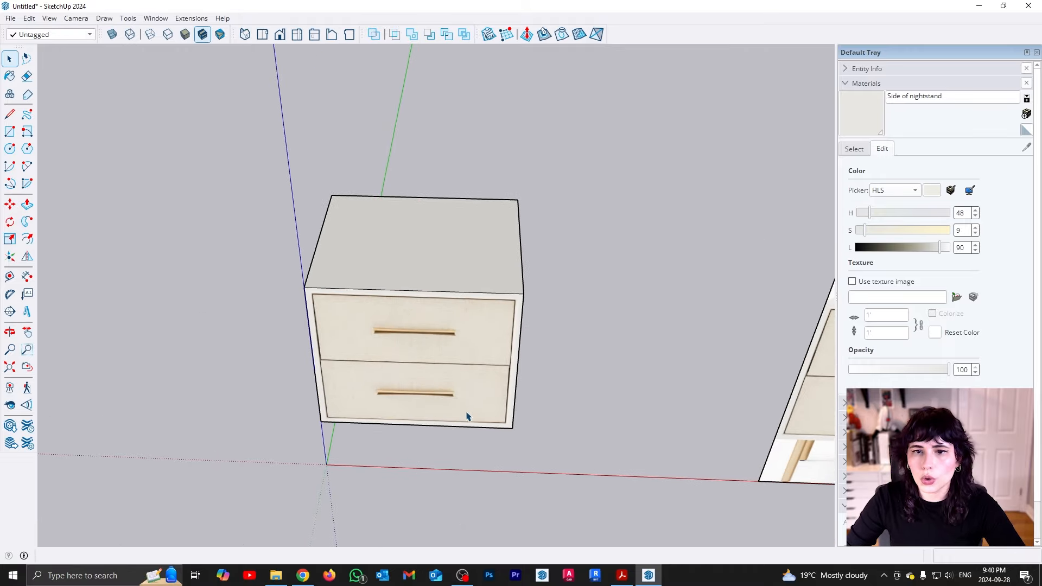
{"action": "middle_click_drag", "start_coordinate": [459, 416], "coordinate": [450, 275]}
{"action": "scroll", "coordinate": [451, 276], "scroll_direction": "up", "scroll_amount": 4}
{"action": "scroll", "coordinate": [471, 282], "scroll_direction": "down", "scroll_amount": 3}
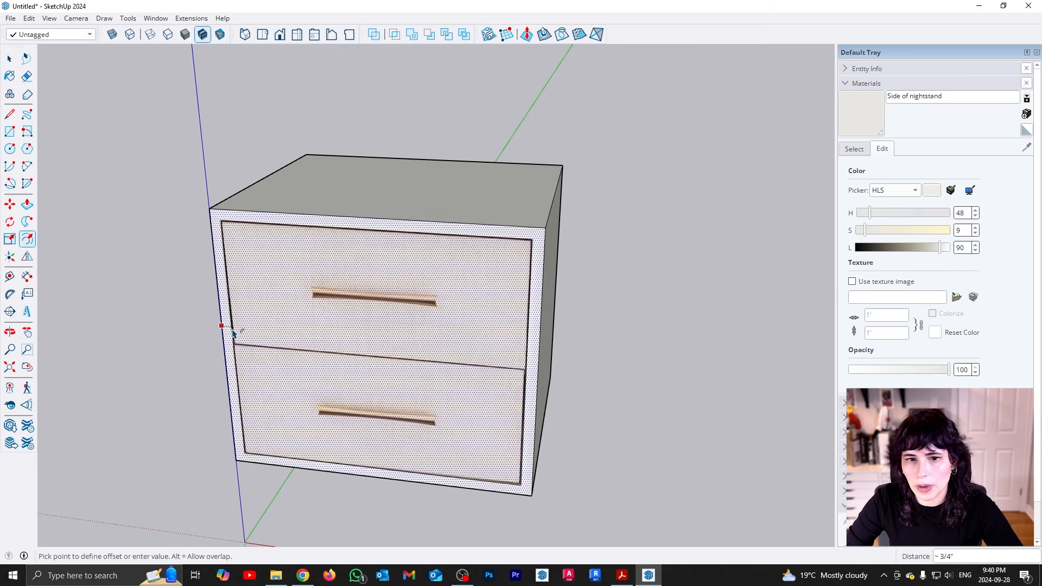
{"action": "key", "text": "space"}
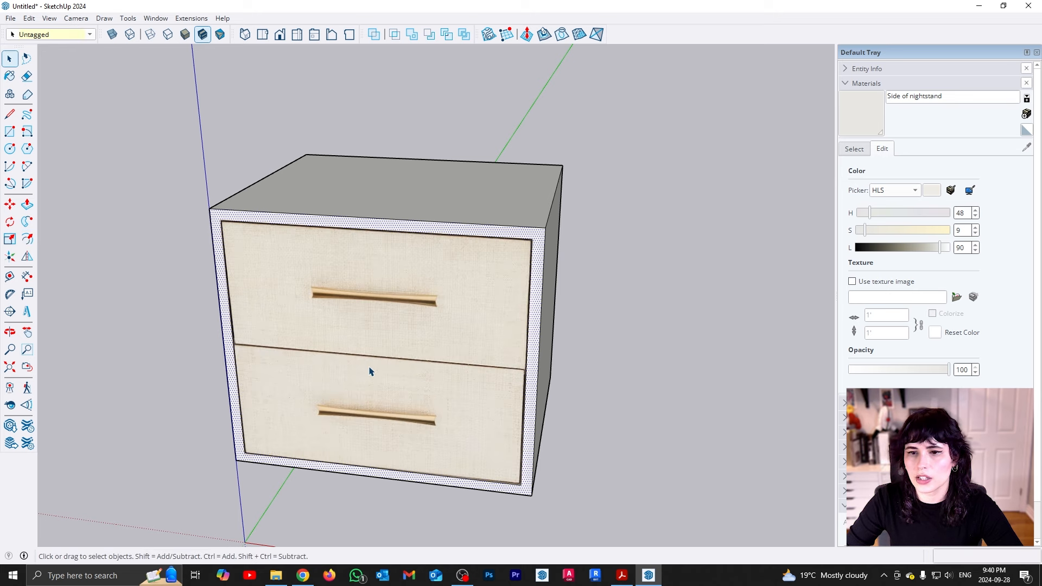
- Push the drawer face 1/8" into the cabinet with Push/Pull, leaving the surrounding frame in place
{"action": "middle_click_drag", "start_coordinate": [369, 368], "coordinate": [355, 442]}
{"action": "scroll", "coordinate": [423, 426], "scroll_direction": "up", "scroll_amount": 3}
{"action": "middle_click_drag", "start_coordinate": [423, 426], "coordinate": [431, 412]}
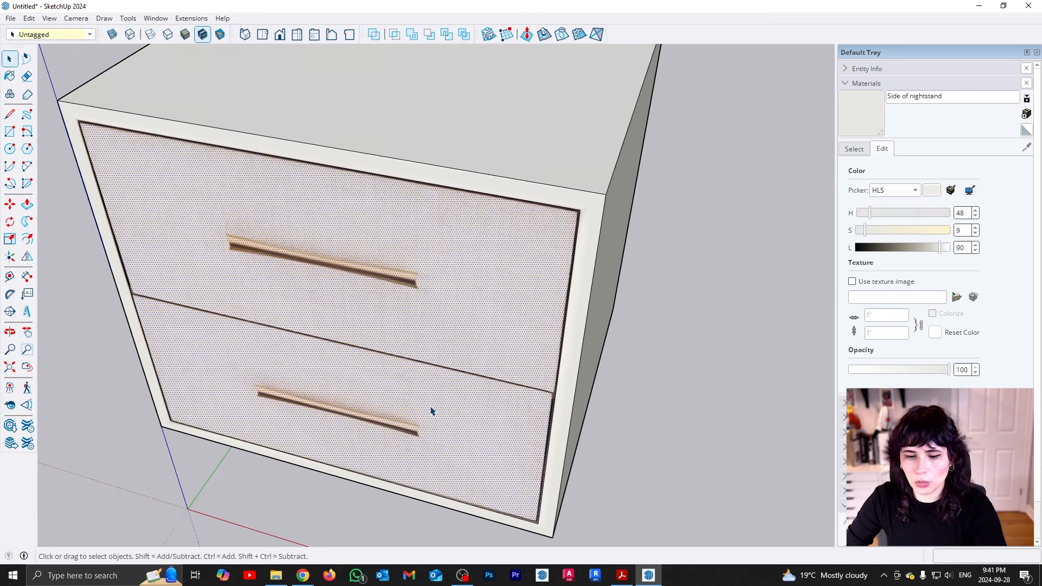
{"action": "key", "text": "p"}
{"action": "left_click", "coordinate": [427, 411]}
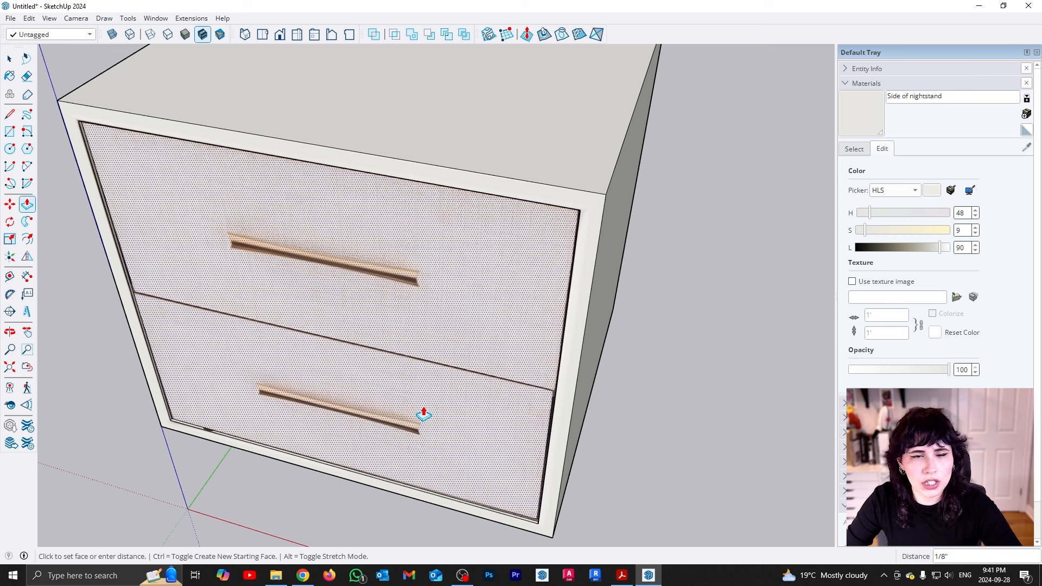
{"action": "left_click", "coordinate": [424, 414]}
{"action": "key", "text": "space"}
{"action": "left_click", "coordinate": [478, 386]}
- Paint the narrow inner edges of the recess around the drawers with the Side of nightstand material
{"action": "middle_click_drag", "start_coordinate": [478, 386], "coordinate": [505, 433]}
{"action": "key", "text": "b"}
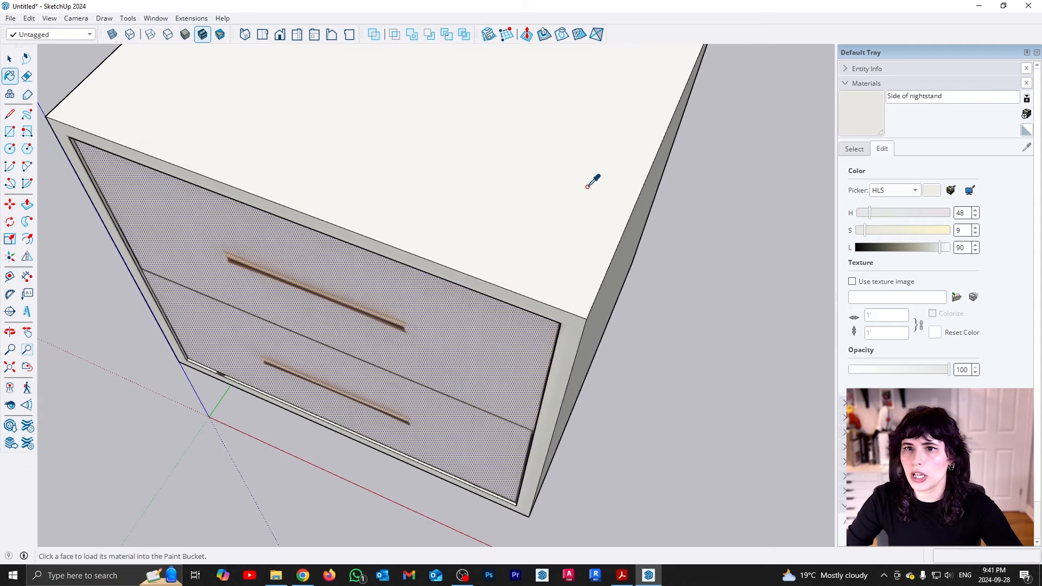
{"action": "middle_click_drag", "start_coordinate": [228, 350], "coordinate": [344, 349]}
{"action": "scroll", "coordinate": [359, 347], "scroll_direction": "up", "scroll_amount": 6}
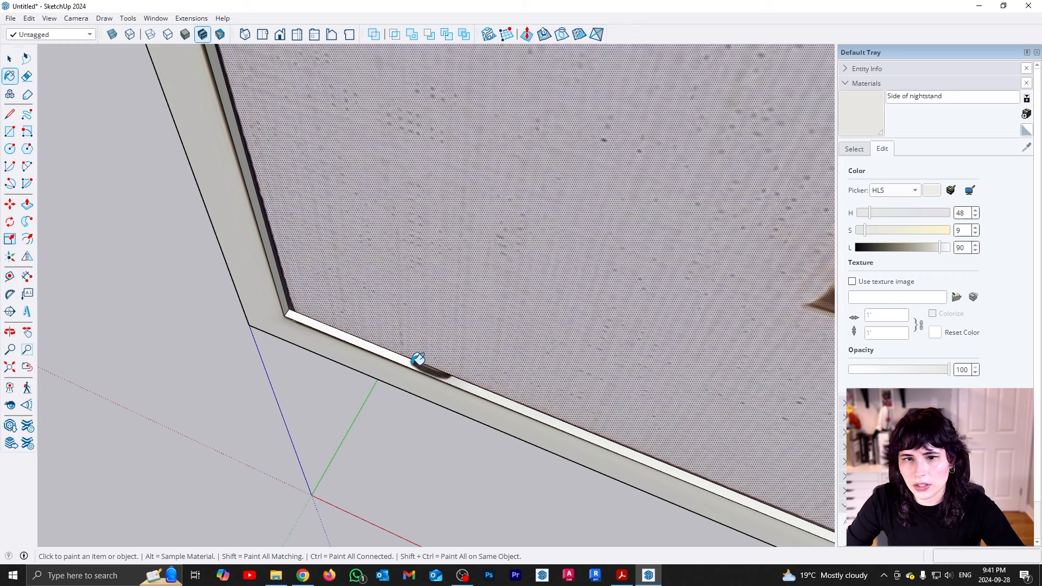
{"action": "mouse_move", "coordinate": [465, 378]}
{"action": "middle_mouse_down"}
{"action": "mouse_move", "coordinate": [282, 216]}
{"action": "mouse_move", "coordinate": [730, 275]}
{"action": "mouse_move", "coordinate": [752, 287]}
{"action": "middle_mouse_up"}
{"action": "scroll", "coordinate": [280, 227], "scroll_direction": "down", "scroll_amount": 8}
{"action": "scroll", "coordinate": [510, 184], "scroll_direction": "up", "scroll_amount": 6}
{"action": "middle_click_drag", "start_coordinate": [510, 184], "coordinate": [439, 70]}
{"action": "scroll", "coordinate": [553, 264], "scroll_direction": "up", "scroll_amount": 1}
{"action": "scroll", "coordinate": [524, 271], "scroll_direction": "down", "scroll_amount": 8}
{"action": "middle_click_drag", "start_coordinate": [411, 279], "coordinate": [403, 230]}
{"action": "scroll", "coordinate": [403, 163], "scroll_direction": "up", "scroll_amount": 6}
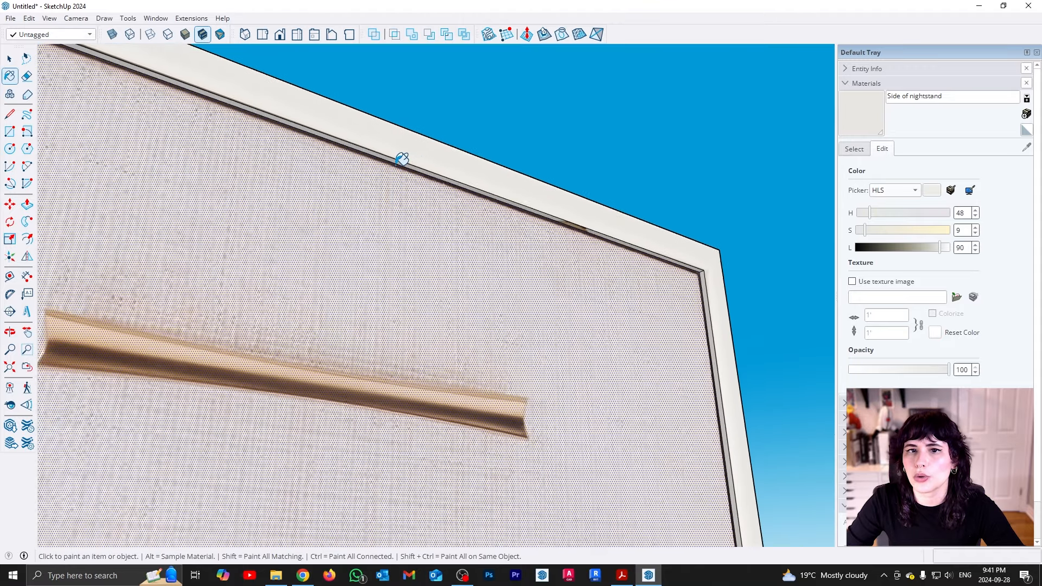
{"action": "scroll", "coordinate": [489, 394], "scroll_direction": "down", "scroll_amount": 1}
{"action": "scroll", "coordinate": [490, 394], "scroll_direction": "down", "scroll_amount": 8}
- Draw a line about 1' 7 1/16" long across the recessed face along the gap between the two drawers
{"action": "middle_click_drag", "start_coordinate": [490, 394], "coordinate": [195, 344]}
{"action": "scroll", "coordinate": [495, 451], "scroll_direction": "up", "scroll_amount": 2}
{"action": "scroll", "coordinate": [402, 465], "scroll_direction": "up", "scroll_amount": 3}
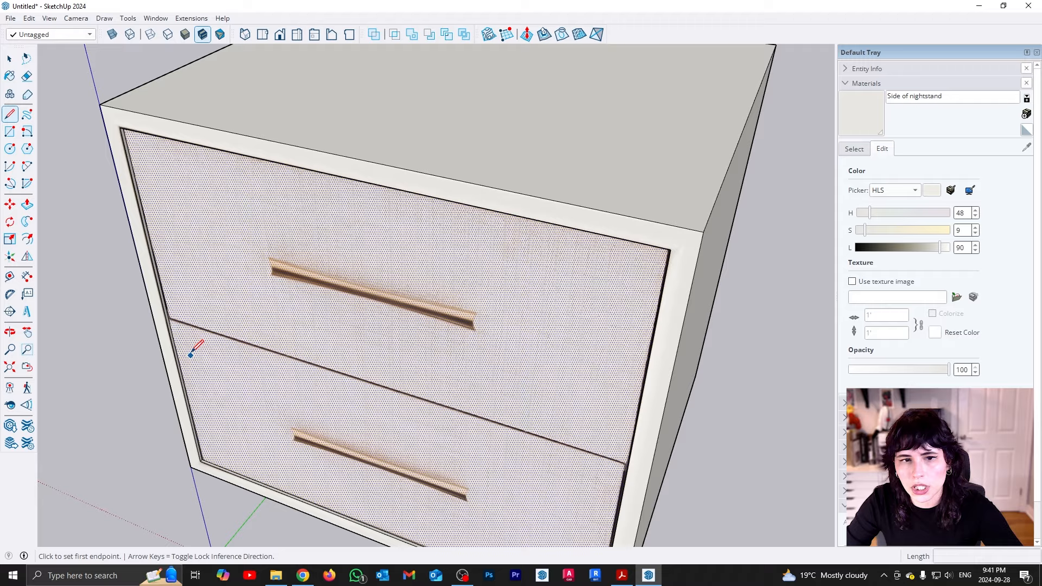
{"action": "scroll", "coordinate": [678, 303], "scroll_direction": "up", "scroll_amount": 6}
{"action": "left_click", "coordinate": [670, 311]}
{"action": "scroll", "coordinate": [663, 297], "scroll_direction": "down", "scroll_amount": 7}
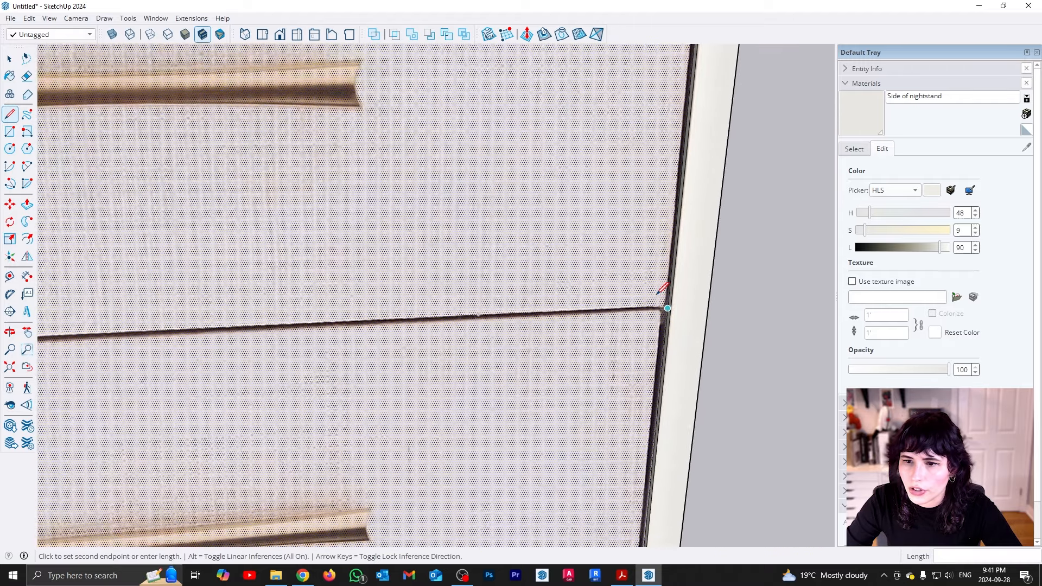
{"action": "scroll", "coordinate": [279, 296], "scroll_direction": "up", "scroll_amount": 7}
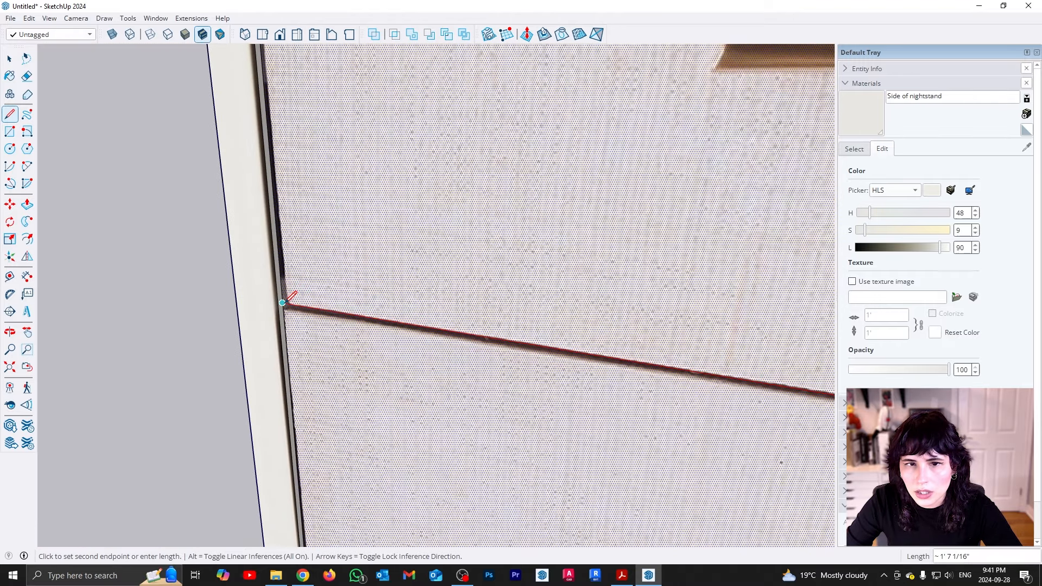
{"action": "left_click", "coordinate": [284, 304]}
{"action": "key", "text": "space"}
- Make the whole cabinet, with its frame and drawer faces, a component named "nightstand"
{"action": "scroll", "coordinate": [404, 274], "scroll_direction": "down", "scroll_amount": 6}
{"action": "middle_click_drag", "start_coordinate": [426, 289], "coordinate": [535, 334]}
{"action": "left_click", "coordinate": [748, 378]}
{"action": "middle_click_drag", "start_coordinate": [747, 378], "coordinate": [305, 202]}
{"action": "scroll", "coordinate": [444, 358], "scroll_direction": "down", "scroll_amount": 4}
{"action": "left_click_drag", "start_coordinate": [221, 142], "coordinate": [561, 449]}
{"action": "right_click", "coordinate": [448, 307]}
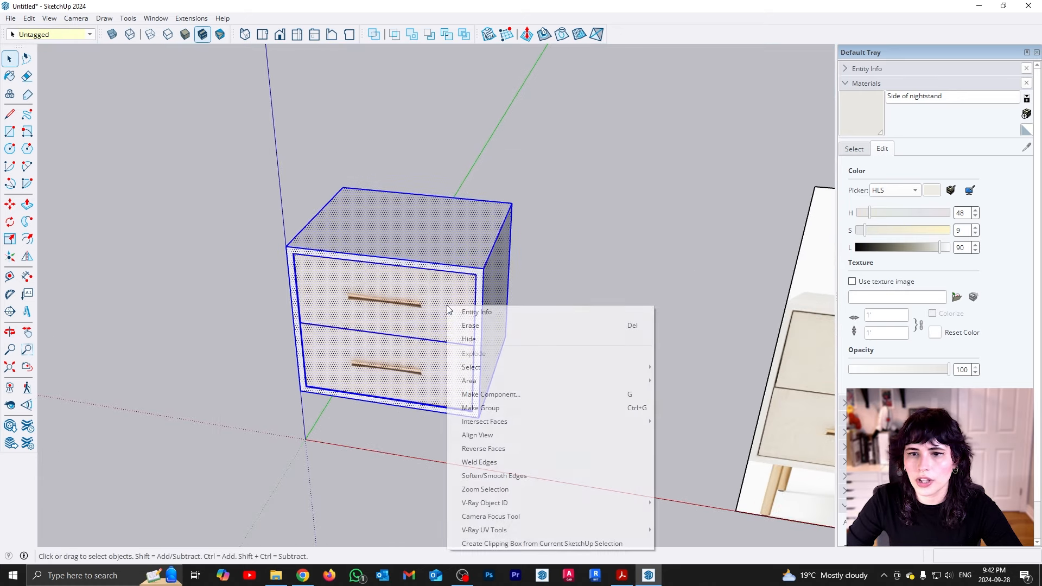
{"action": "left_click", "coordinate": [526, 397]}
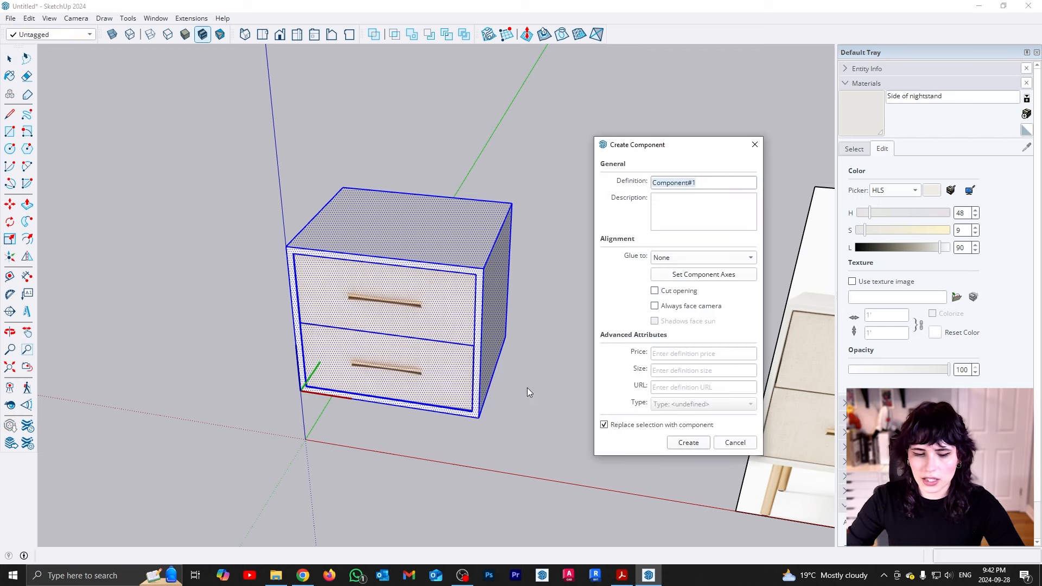
{"action": "type", "text": "n"}
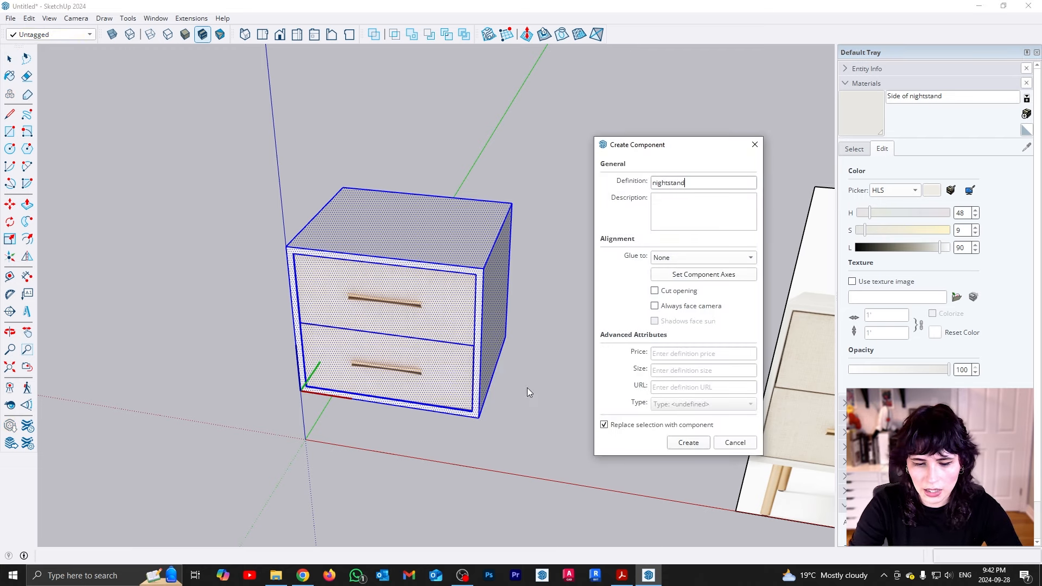
{"action": "type", "text": "ightstand"}
{"action": "key", "text": "Return"}
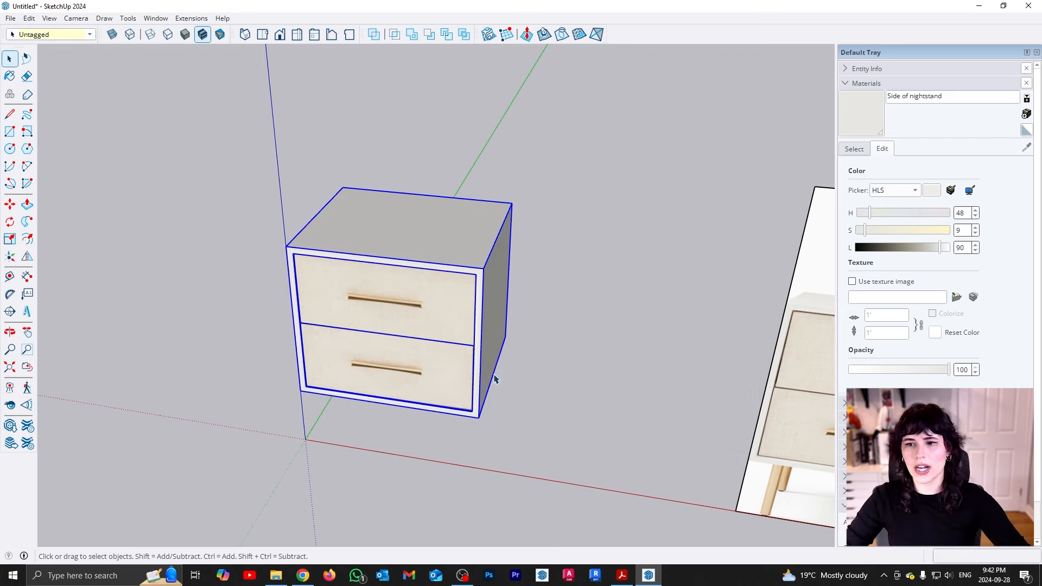
- Turn on X-ray display and place a vertical guide 2 3/8" from the reference image's left edge, along the front-left leg's outer edge
{"action": "middle_click_drag", "start_coordinate": [732, 470], "coordinate": [429, 424], "text": "shift"}
{"action": "middle_click_drag", "start_coordinate": [428, 423], "coordinate": [423, 325]}
{"action": "scroll", "coordinate": [411, 462], "scroll_direction": "up", "scroll_amount": 1}
{"action": "middle_click_drag", "start_coordinate": [411, 461], "coordinate": [438, 410], "text": "shift"}
{"action": "scroll", "coordinate": [434, 383], "scroll_direction": "up", "scroll_amount": 2}
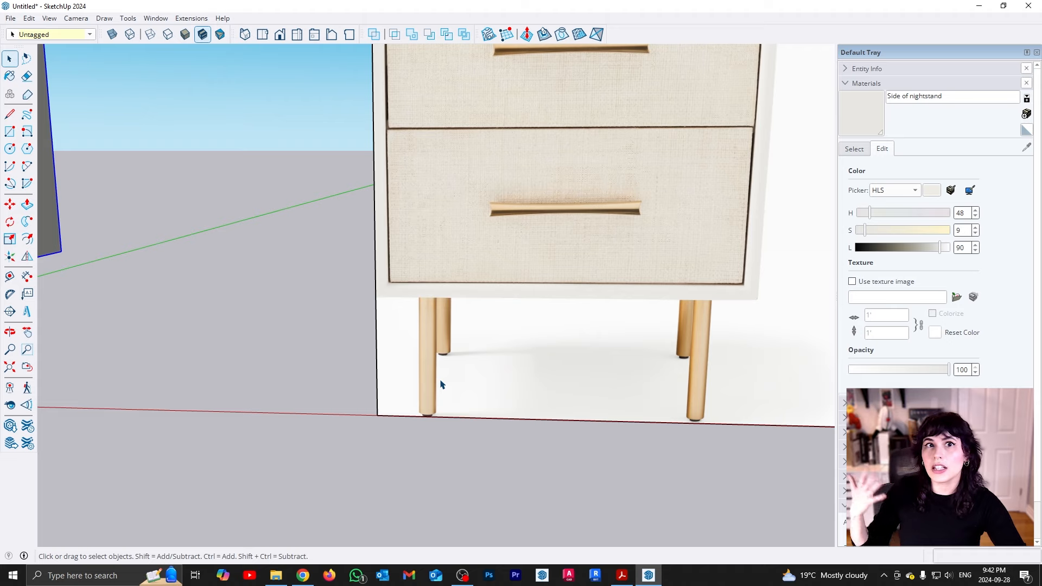
{"action": "scroll", "coordinate": [435, 370], "scroll_direction": "up", "scroll_amount": 2}
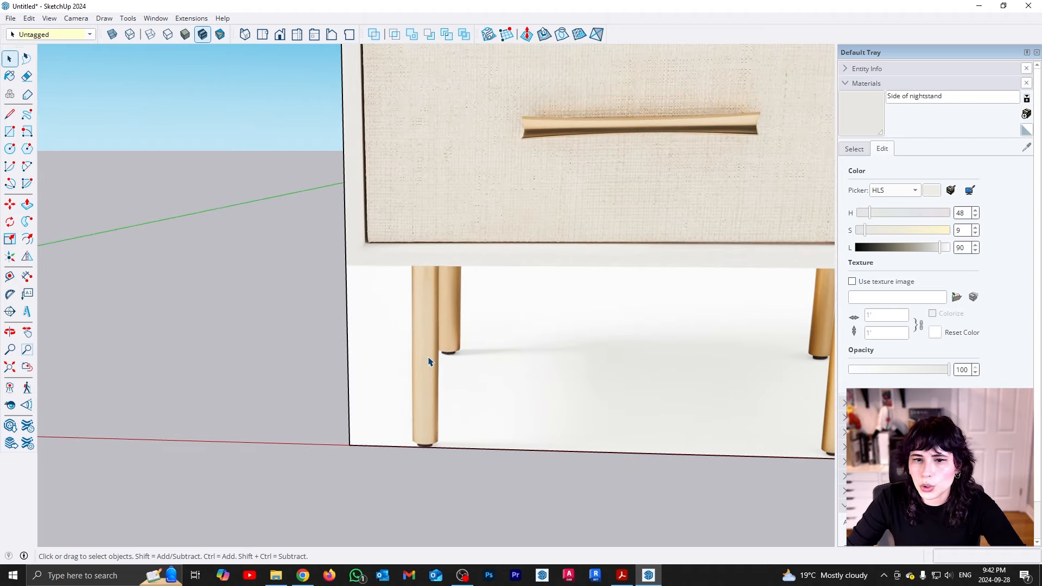
{"action": "key", "text": "F2"}
{"action": "middle_click_drag", "start_coordinate": [682, 259], "coordinate": [543, 387], "text": "shift"}
{"action": "scroll", "coordinate": [380, 371], "scroll_direction": "up", "scroll_amount": 1}
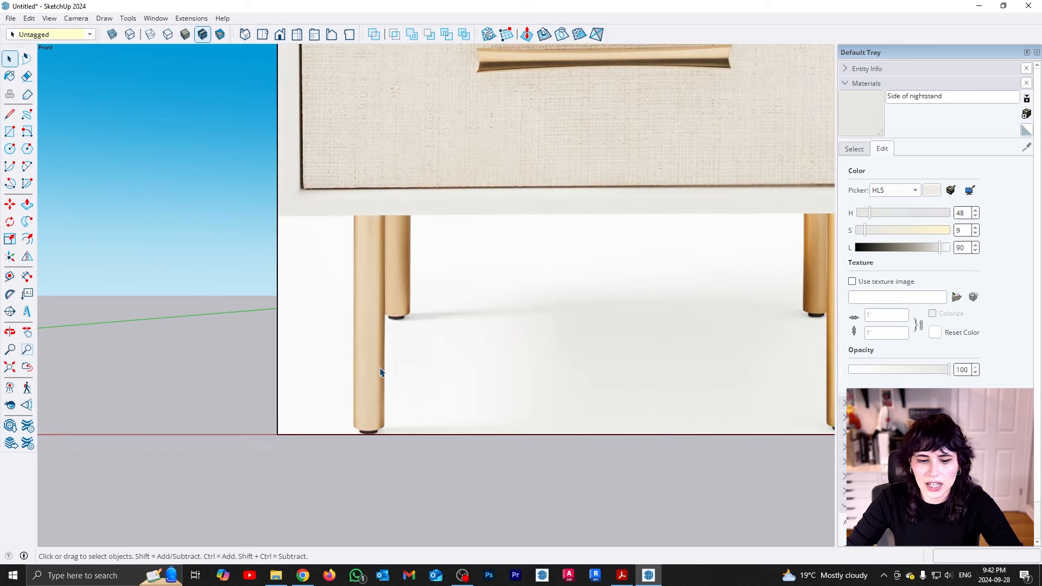
{"action": "key", "text": "t"}
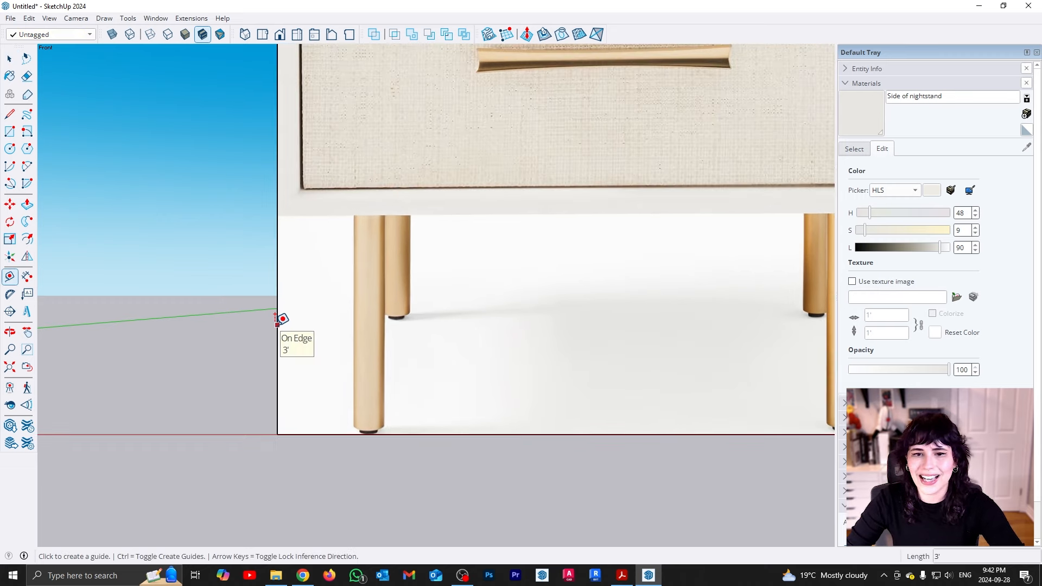
{"action": "left_click", "coordinate": [277, 325]}
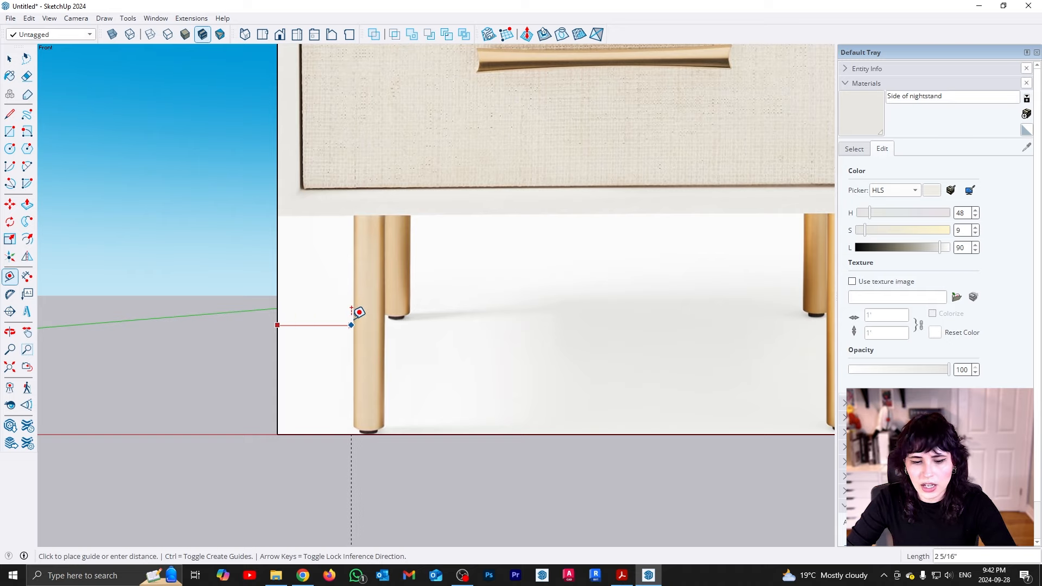
{"action": "key", "text": "x"}
{"action": "scroll", "coordinate": [355, 322], "scroll_direction": "up", "scroll_amount": 2}
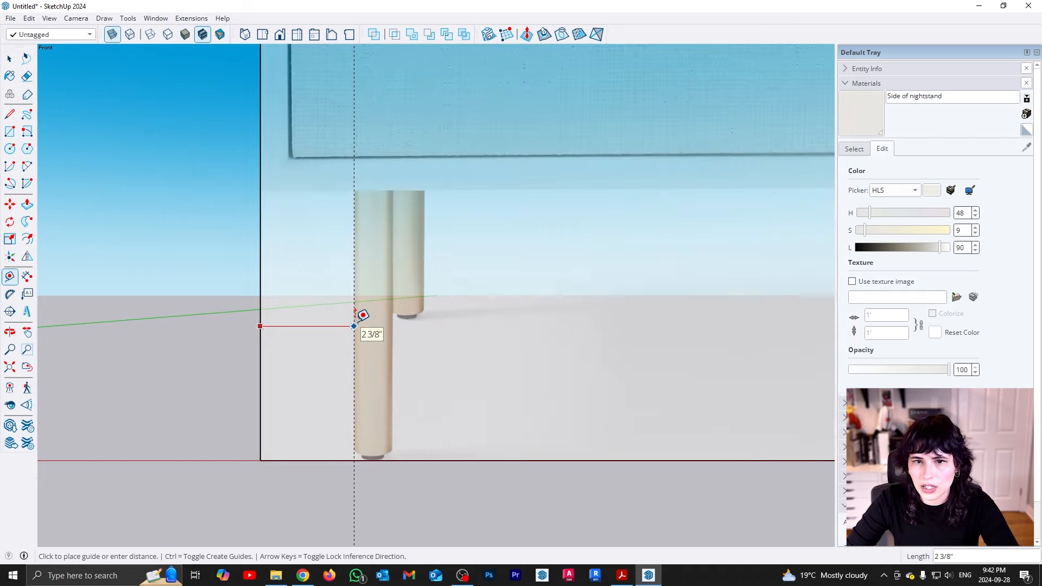
{"action": "left_click", "coordinate": [354, 326]}
- Place a second vertical guide 15/16" from the first, along the front-left leg's inner edge
{"action": "left_click", "coordinate": [353, 344]}
{"action": "scroll", "coordinate": [399, 334], "scroll_direction": "up", "scroll_amount": 2}
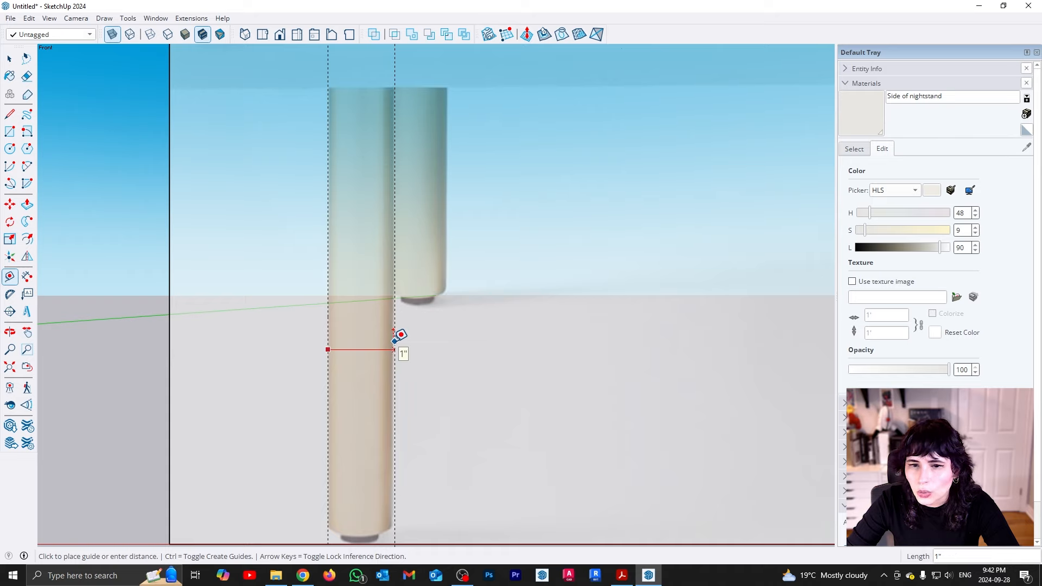
{"action": "key", "text": "Escape"}
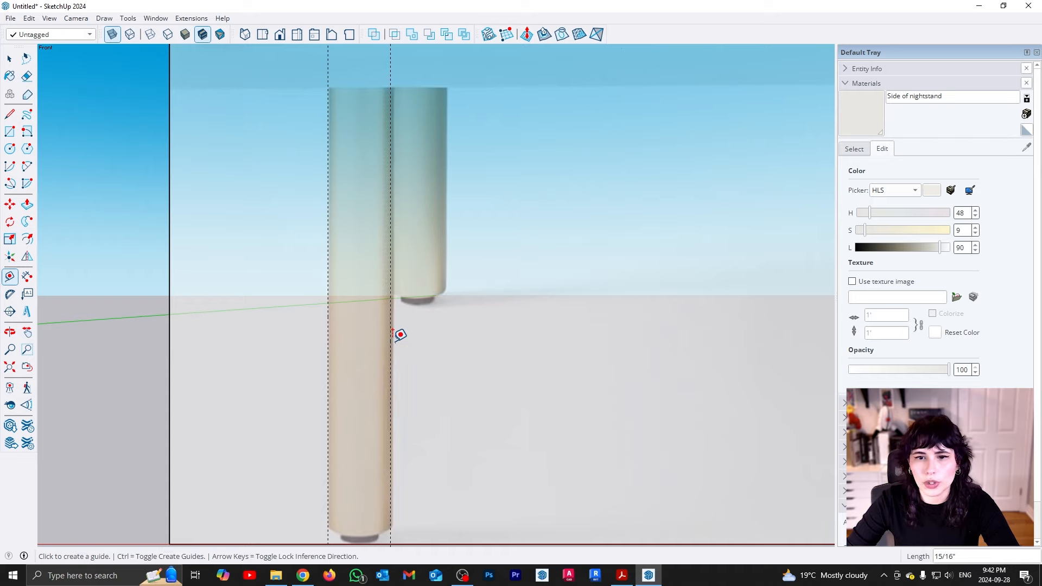
- Move the first guide slightly so it lines up with the outer edge of the front-left leg in the photo
{"action": "key", "text": "space"}
{"action": "key", "text": "m"}
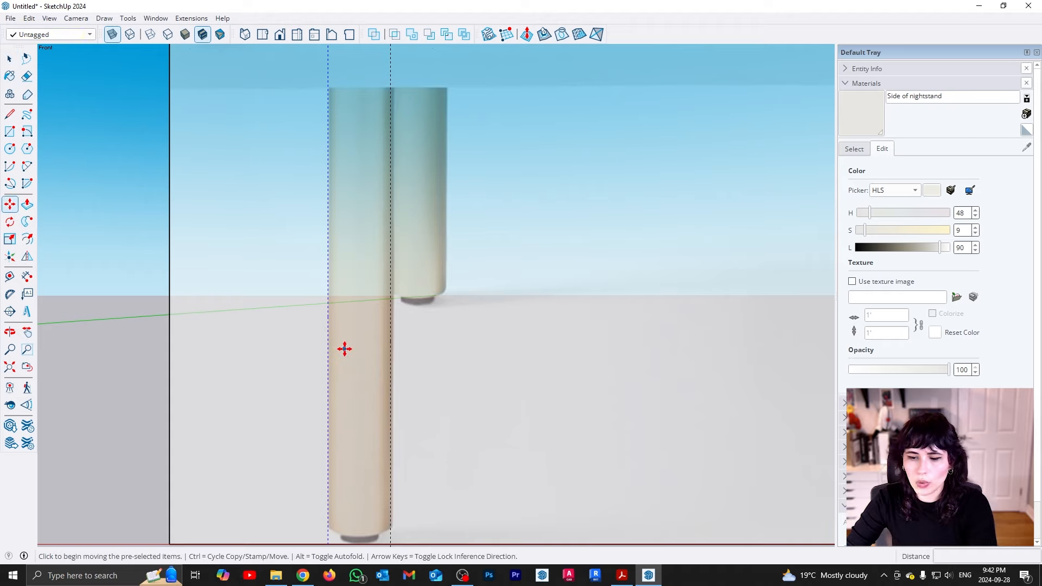
{"action": "left_click", "coordinate": [344, 349]}
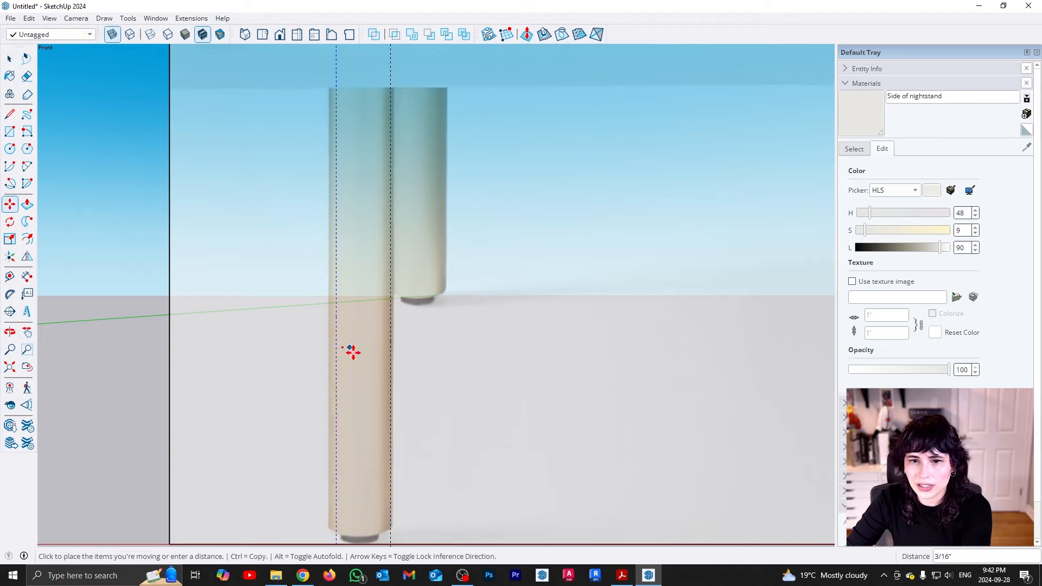
{"action": "left_click", "coordinate": [343, 386]}
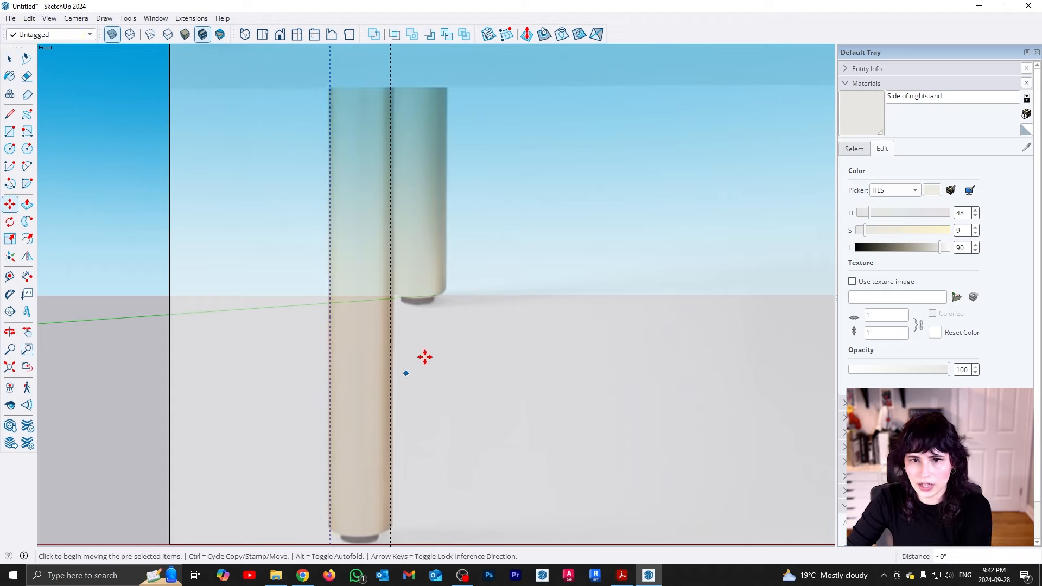
{"action": "key", "text": "space"}
{"action": "scroll", "coordinate": [334, 294], "scroll_direction": "up", "scroll_amount": 3}
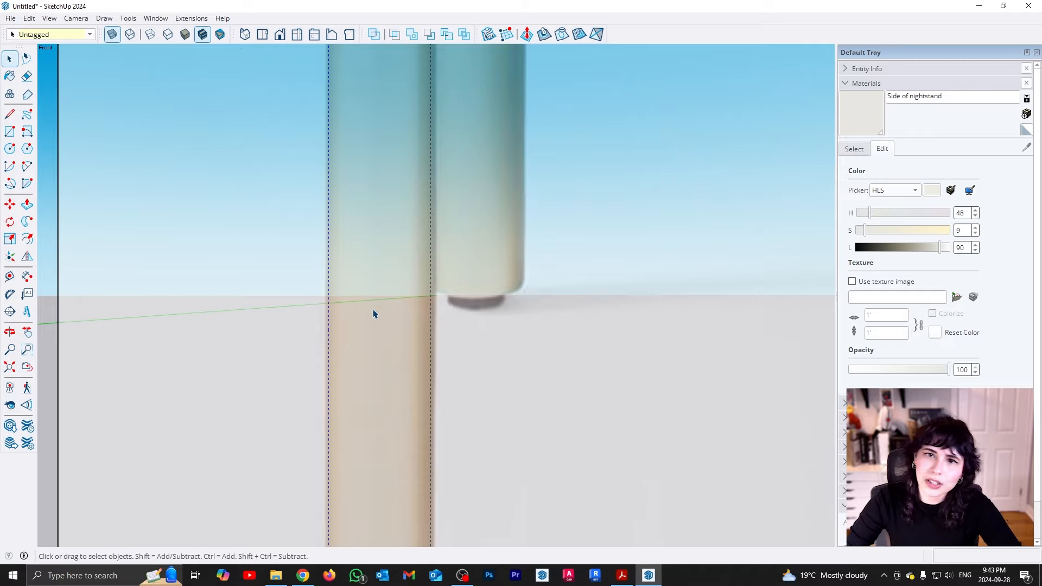
- Draw the front-left leg's top edge between the two vertical guides, about 7/8" long, and place a vertical guide through its midpoint
{"action": "scroll", "coordinate": [375, 314], "scroll_direction": "down", "scroll_amount": 3}
{"action": "scroll", "coordinate": [392, 477], "scroll_direction": "up", "scroll_amount": 1}
{"action": "key", "text": "l"}
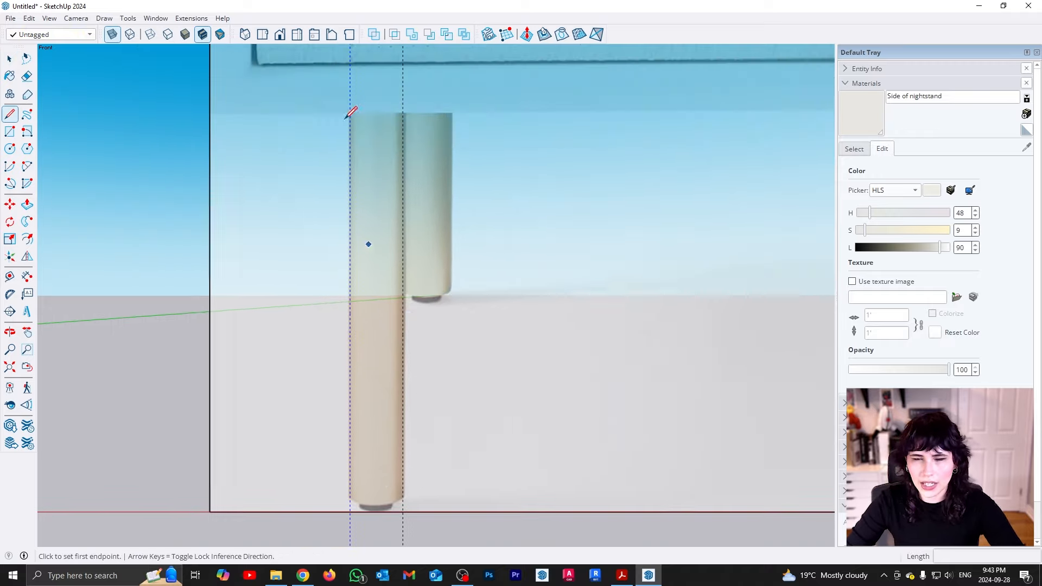
{"action": "left_click", "coordinate": [349, 112]}
{"action": "left_click", "coordinate": [402, 113]}
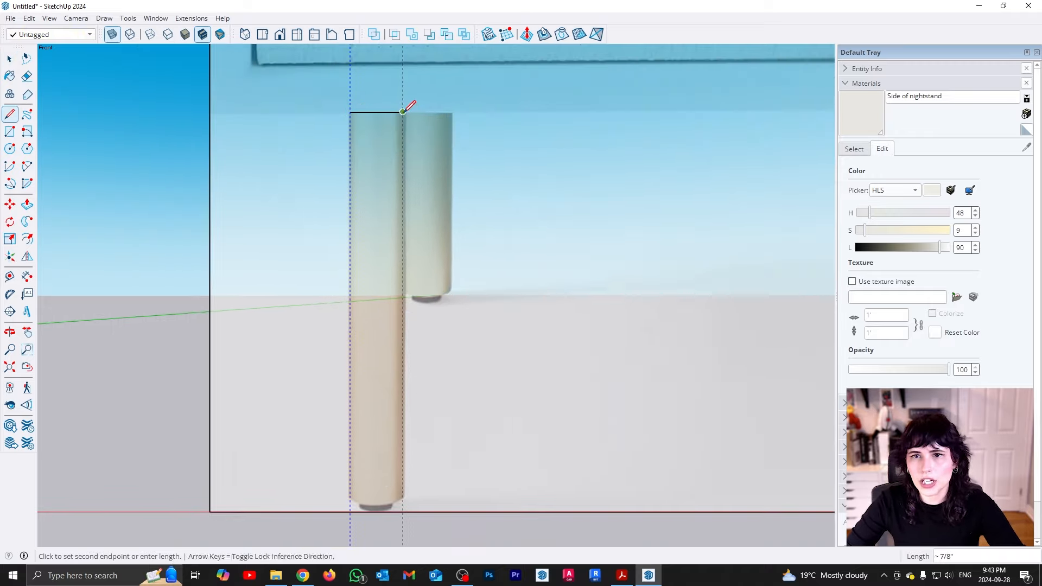
{"action": "key", "text": "space"}
{"action": "key", "text": "t"}
{"action": "left_click", "coordinate": [350, 184]}
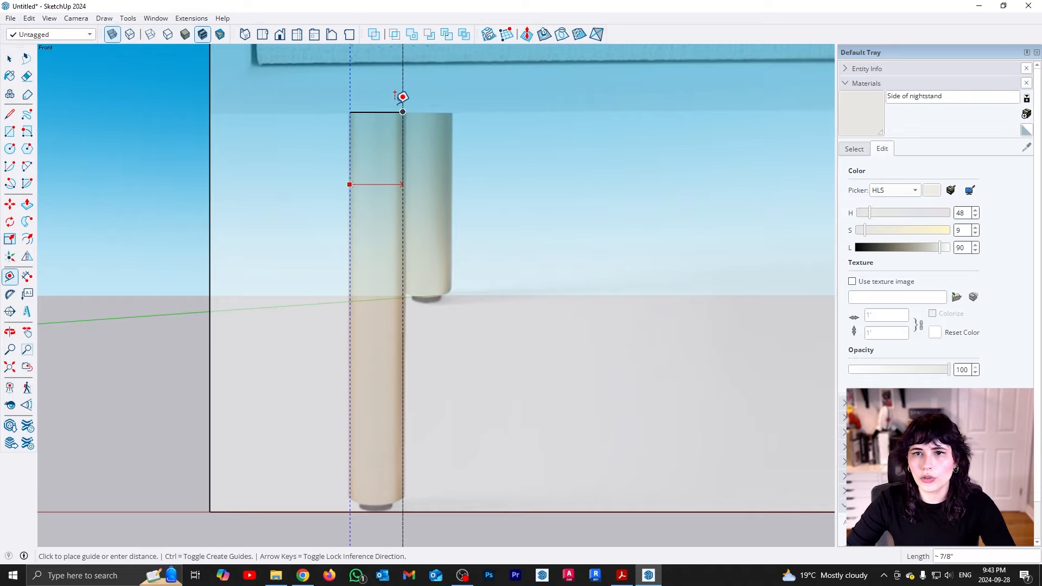
{"action": "left_click", "coordinate": [376, 112]}
{"action": "key", "text": "space"}
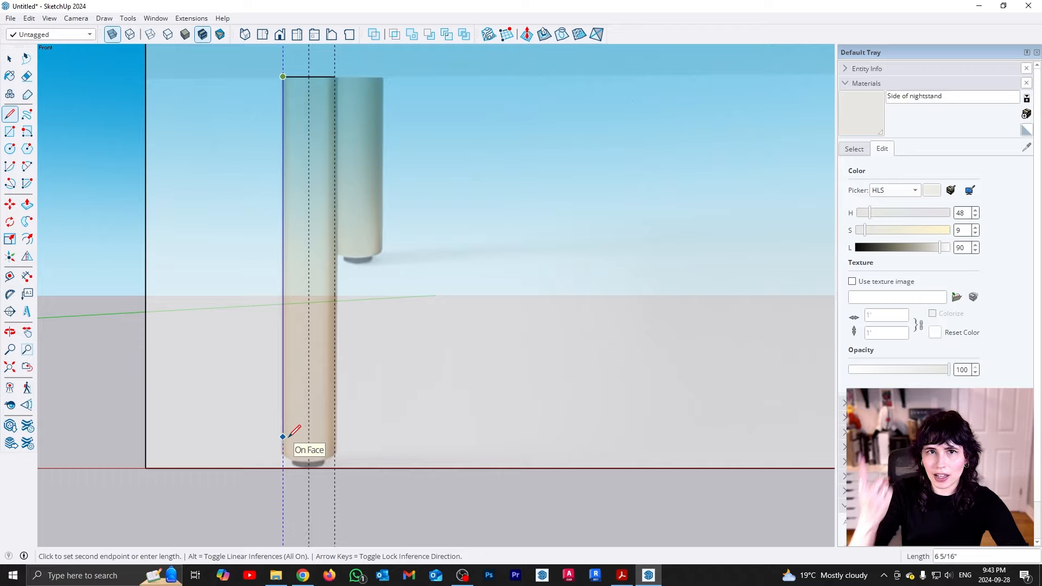
- Draw the leg's outer edge about 6 5/8" down, inset about 3/16" above the foot, and continue straight down to the image's bottom edge
{"action": "scroll", "coordinate": [283, 436], "scroll_direction": "up", "scroll_amount": 5}
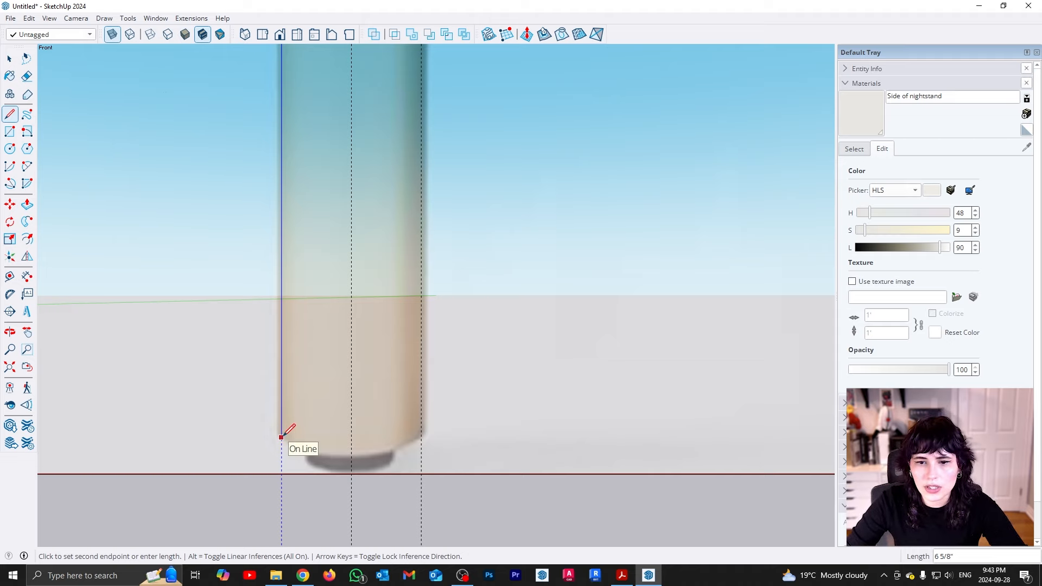
{"action": "left_click", "coordinate": [281, 437]}
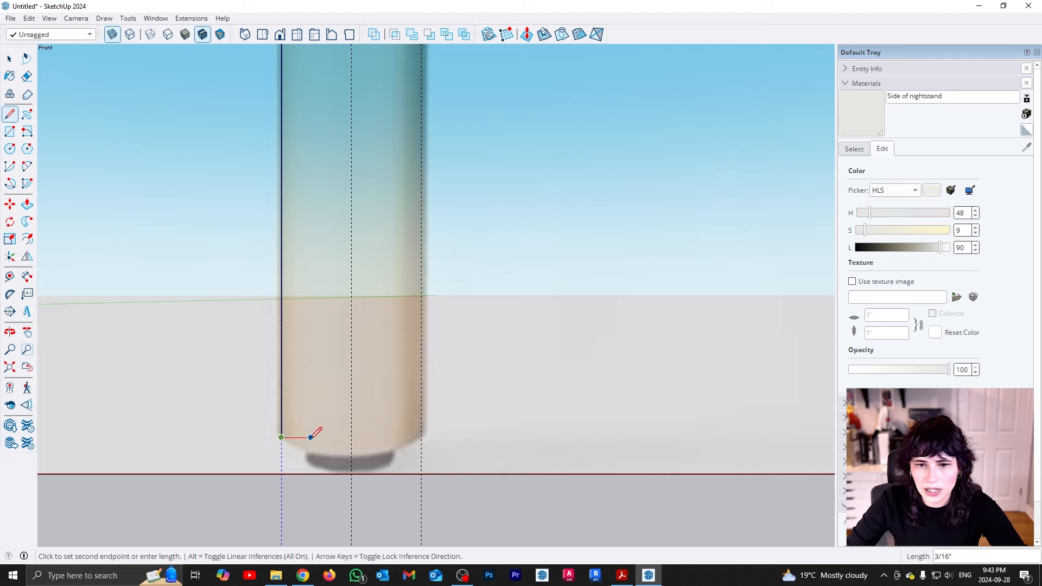
{"action": "left_click", "coordinate": [310, 473]}
{"action": "key", "text": "Escape"}
{"action": "scroll", "coordinate": [296, 517], "scroll_direction": "down", "scroll_amount": 1}
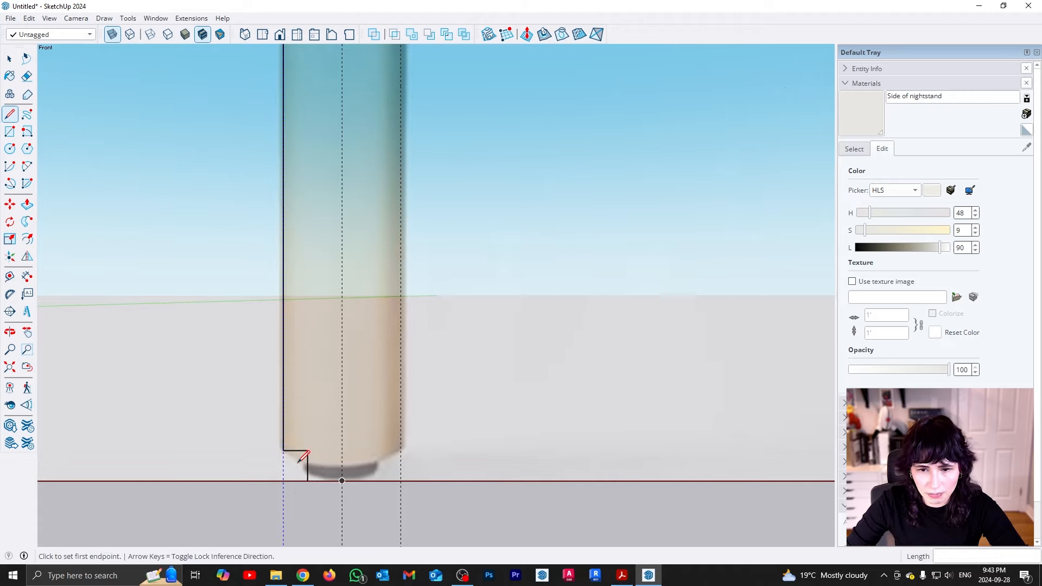
- Draw the leg's vertical centerline from the base to the top edge's midpoint and delete the top edge's inner half
{"action": "left_click", "coordinate": [341, 480]}
{"action": "scroll", "coordinate": [344, 491], "scroll_direction": "down", "scroll_amount": 4}
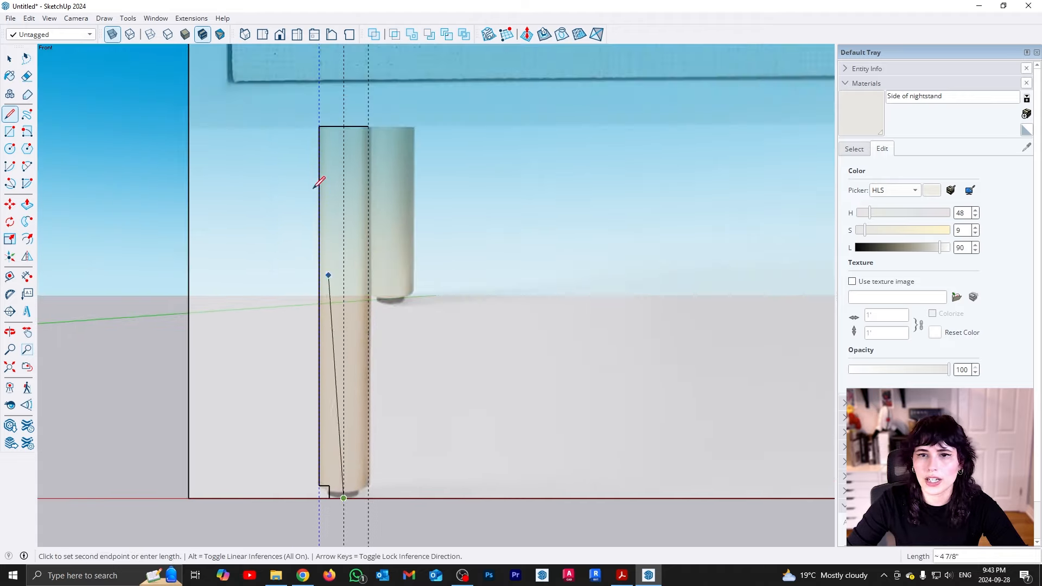
{"action": "left_click", "coordinate": [345, 126]}
{"action": "key", "text": "space"}
{"action": "left_click", "coordinate": [363, 130]}
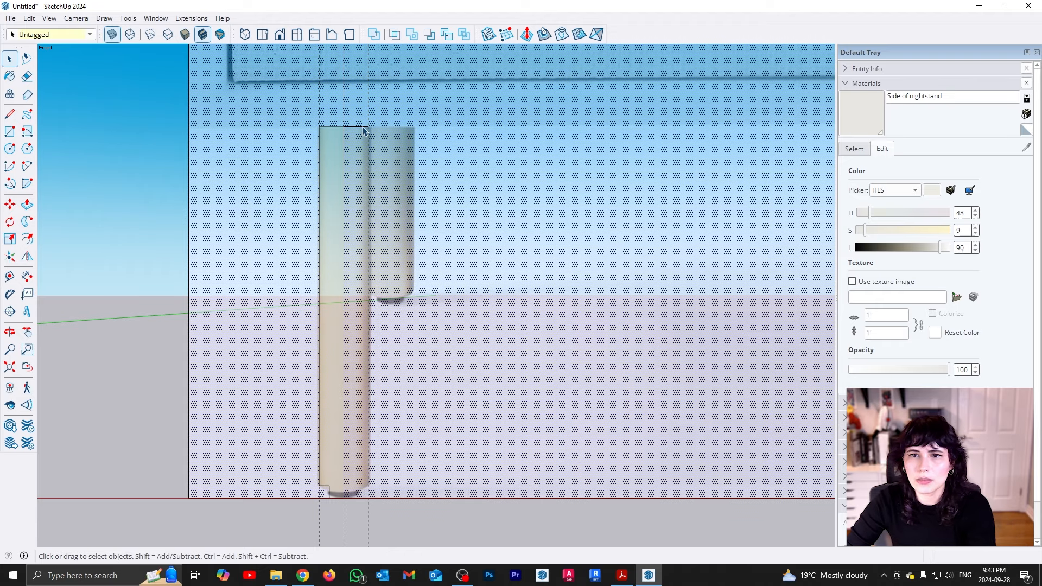
{"action": "left_click", "coordinate": [356, 127]}
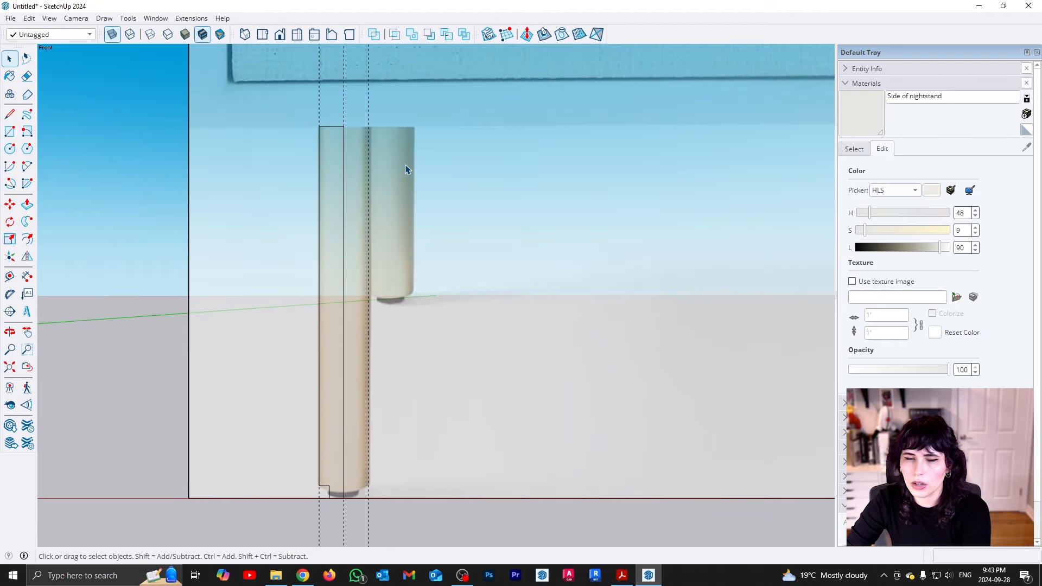
- Delete all the construction guides around the leg's half profile
{"action": "scroll", "coordinate": [356, 398], "scroll_direction": "down", "scroll_amount": 1}
{"action": "middle_click_drag", "start_coordinate": [369, 383], "coordinate": [414, 442]}
{"action": "left_click", "coordinate": [30, 18]}
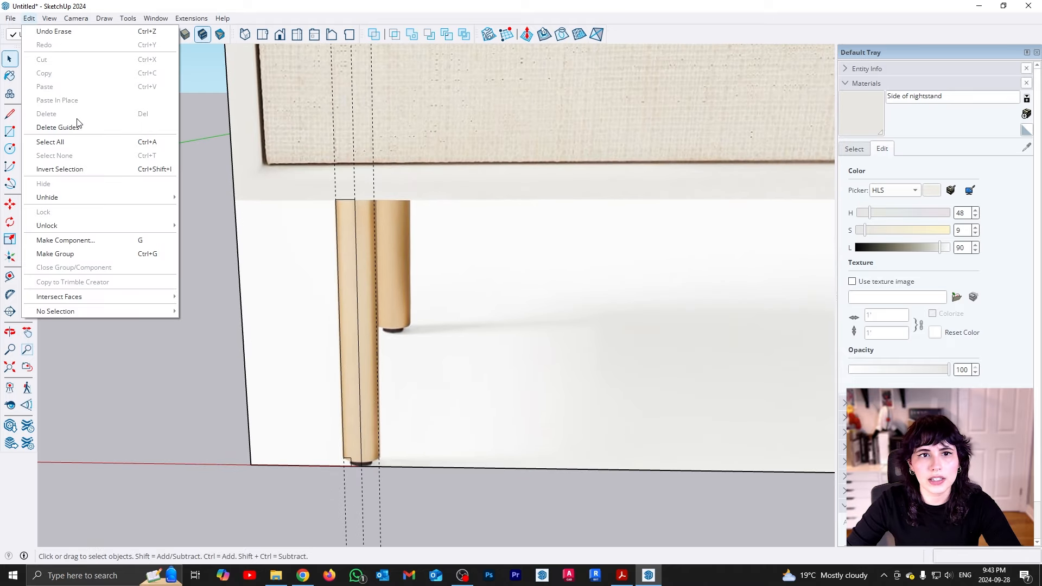
{"action": "left_click", "coordinate": [58, 127]}
- Remove the rest of the traced reference image and its leftover border edges, keeping only the leg's half profile
{"action": "middle_click_drag", "start_coordinate": [411, 381], "coordinate": [296, 443]}
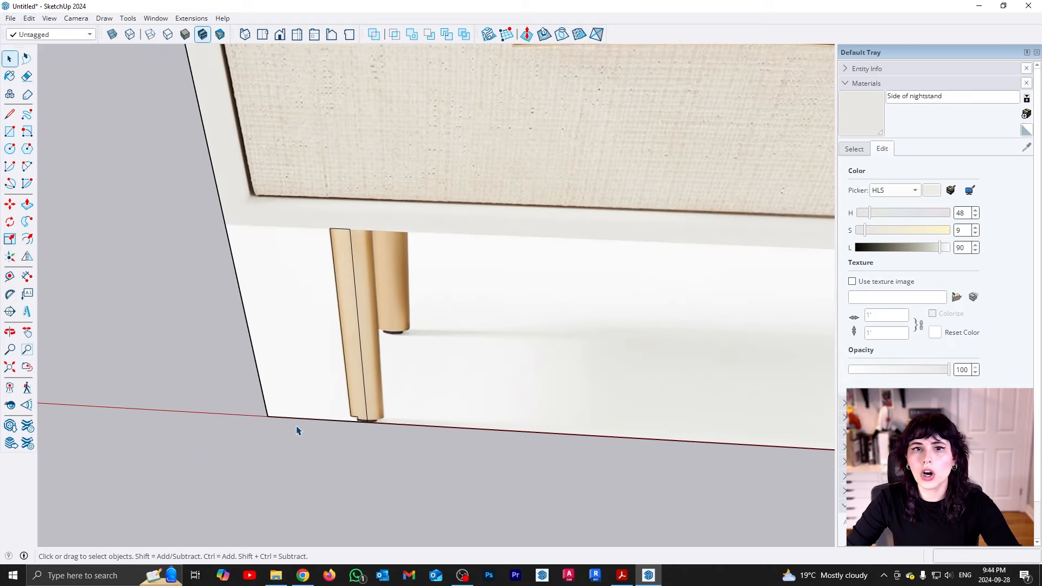
{"action": "scroll", "coordinate": [288, 423], "scroll_direction": "down", "scroll_amount": 8}
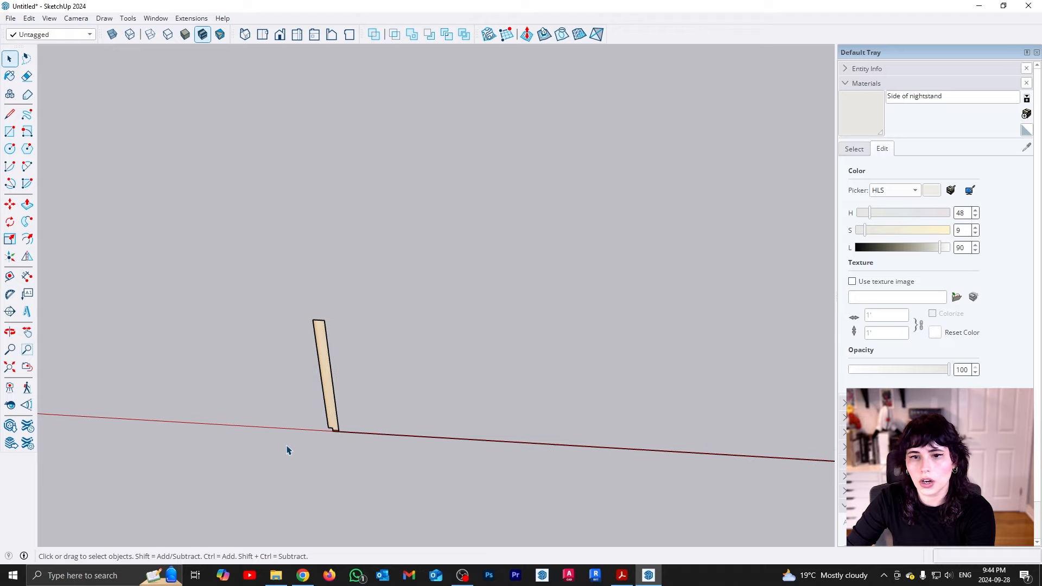
{"action": "scroll", "coordinate": [308, 437], "scroll_direction": "down", "scroll_amount": 2}
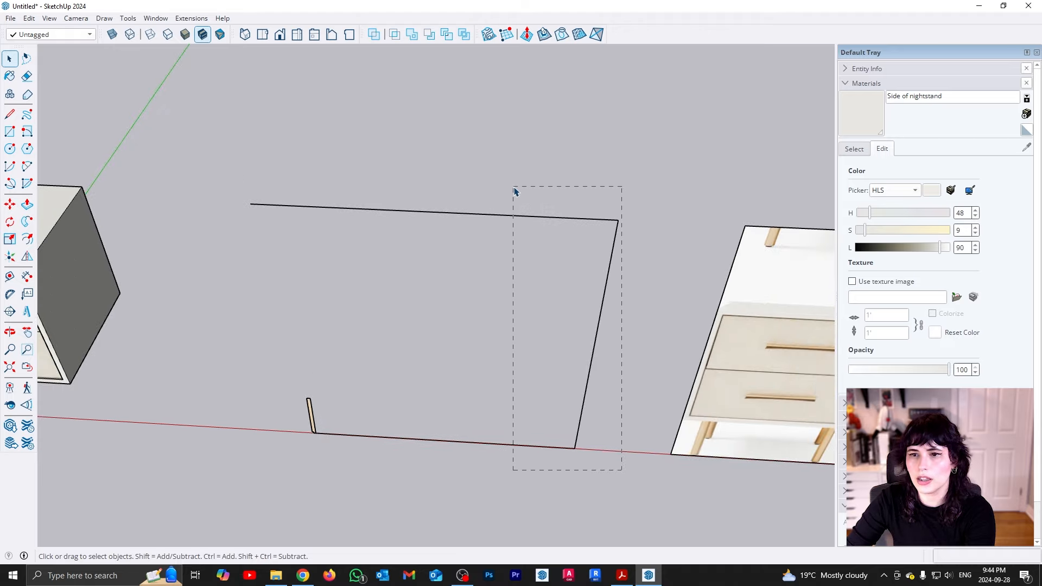
{"action": "left_click_drag", "start_coordinate": [515, 191], "coordinate": [514, 190]}
{"action": "key", "text": "Delete"}
{"action": "scroll", "coordinate": [288, 444], "scroll_direction": "up", "scroll_amount": 10}
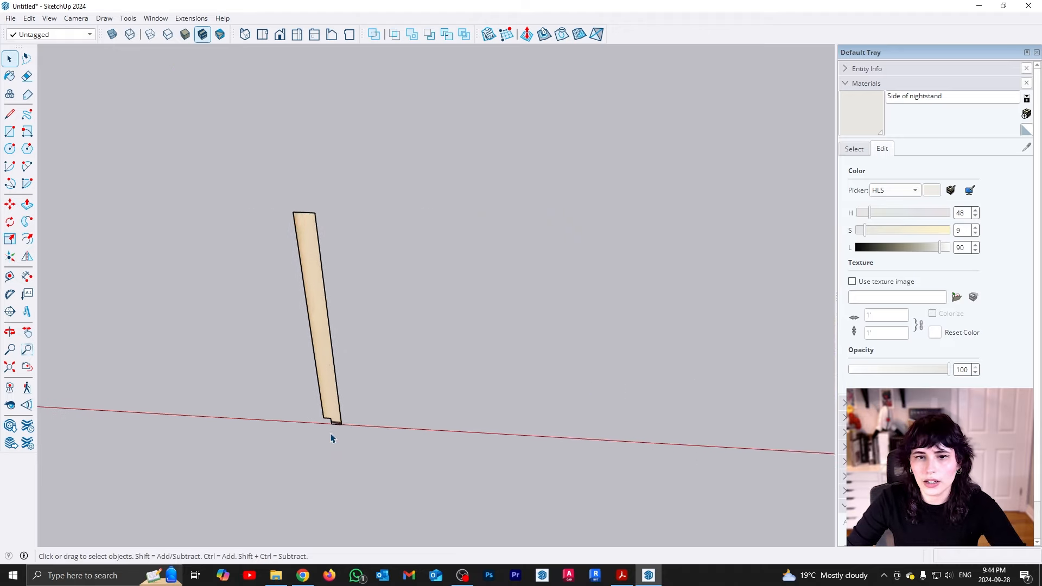
- Draw a ground-plane circle wider than the leg, centered on the profile's bottom centerline corner, and keep only its outline as a path
{"action": "scroll", "coordinate": [331, 445], "scroll_direction": "down", "scroll_amount": 3}
{"action": "scroll", "coordinate": [332, 446], "scroll_direction": "up", "scroll_amount": 3}
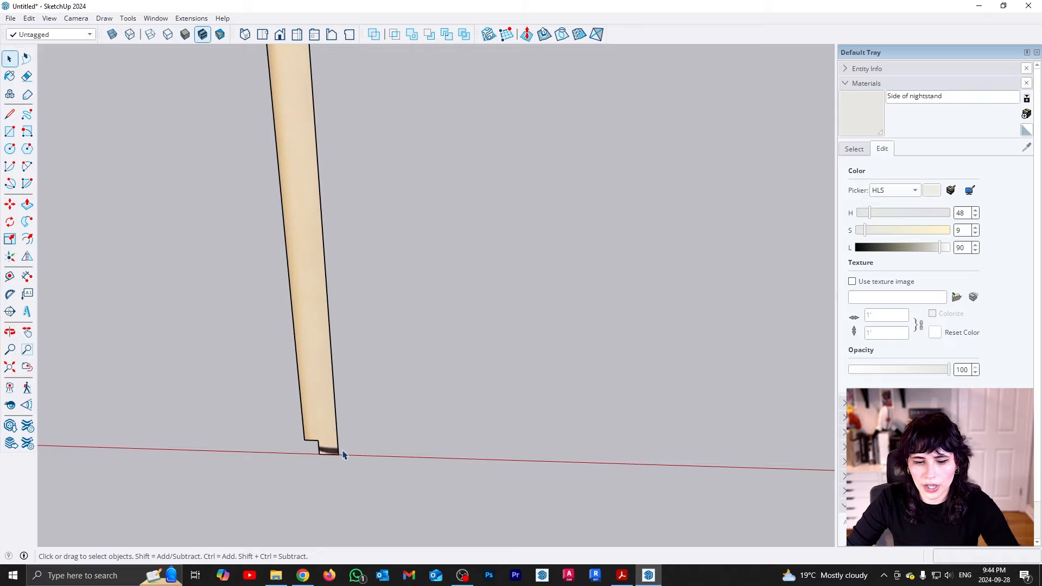
{"action": "key", "text": "c"}
{"action": "left_click", "coordinate": [338, 454]}
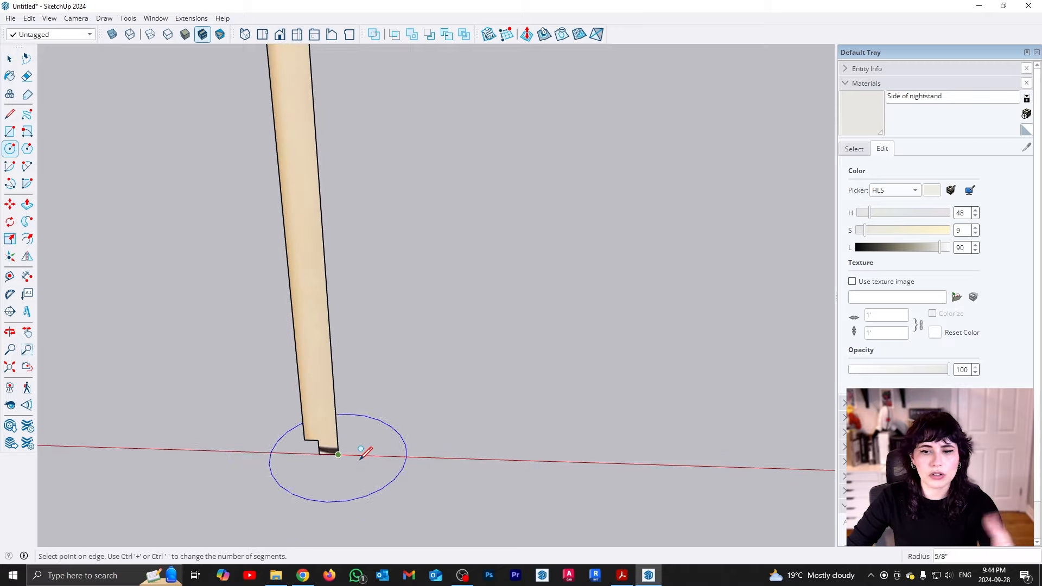
{"action": "scroll", "coordinate": [472, 431], "scroll_direction": "down", "scroll_amount": 3}
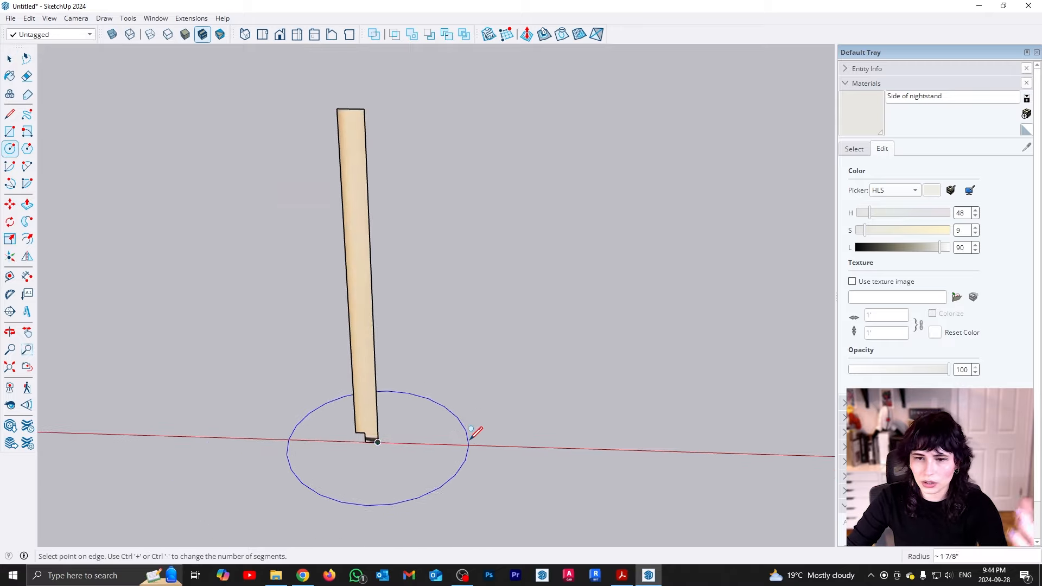
{"action": "left_click", "coordinate": [488, 438]}
{"action": "key", "text": "space"}
{"action": "left_click", "coordinate": [500, 453]}
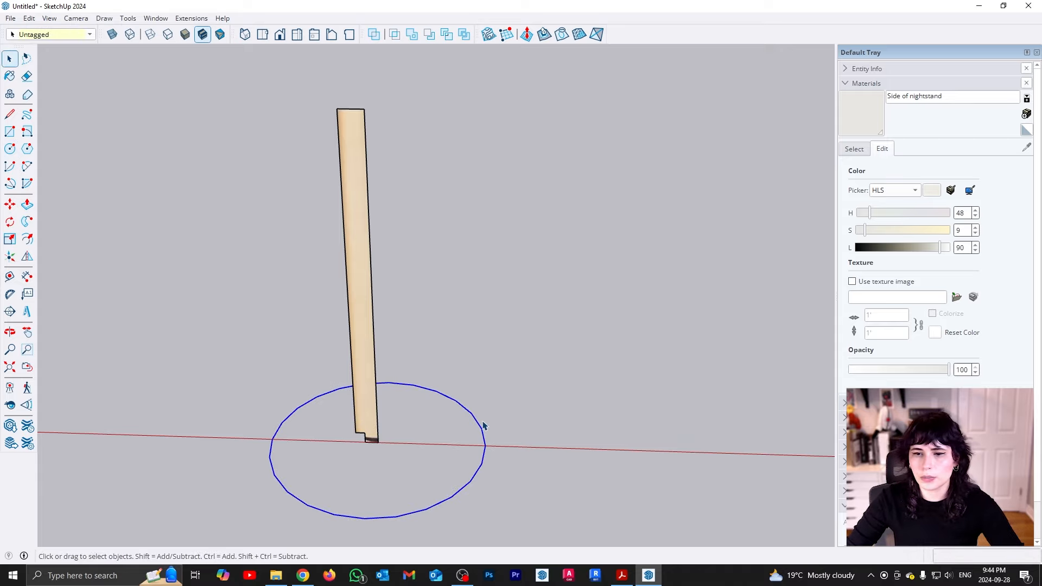
{"action": "mouse_move", "coordinate": [421, 474]}
{"action": "middle_mouse_down"}
{"action": "mouse_move", "coordinate": [385, 324]}
{"action": "mouse_move", "coordinate": [404, 464]}
{"action": "middle_mouse_up"}
{"action": "scroll", "coordinate": [403, 462], "scroll_direction": "down", "scroll_amount": 1}
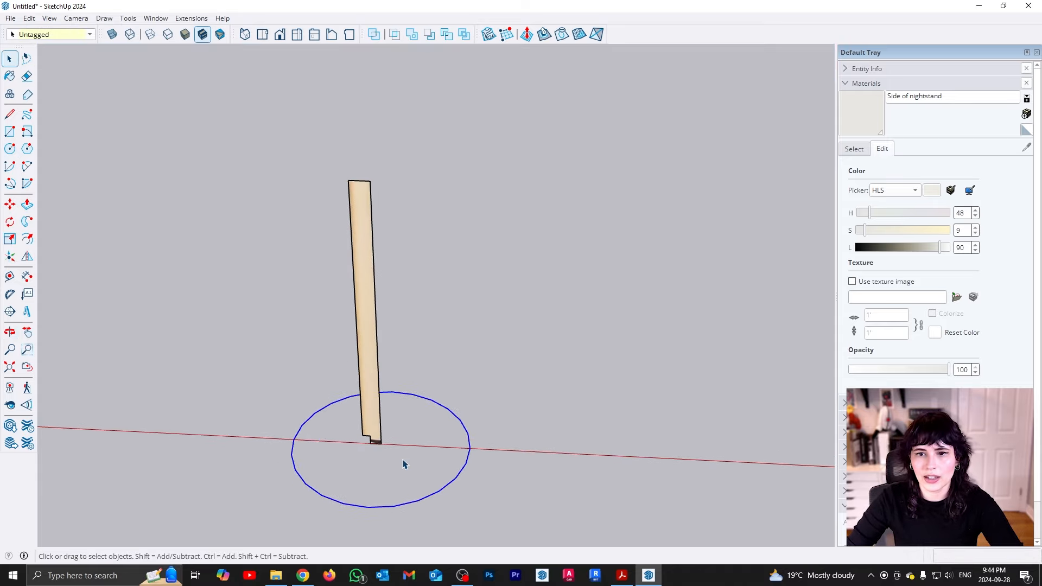
{"action": "left_click", "coordinate": [402, 462]}
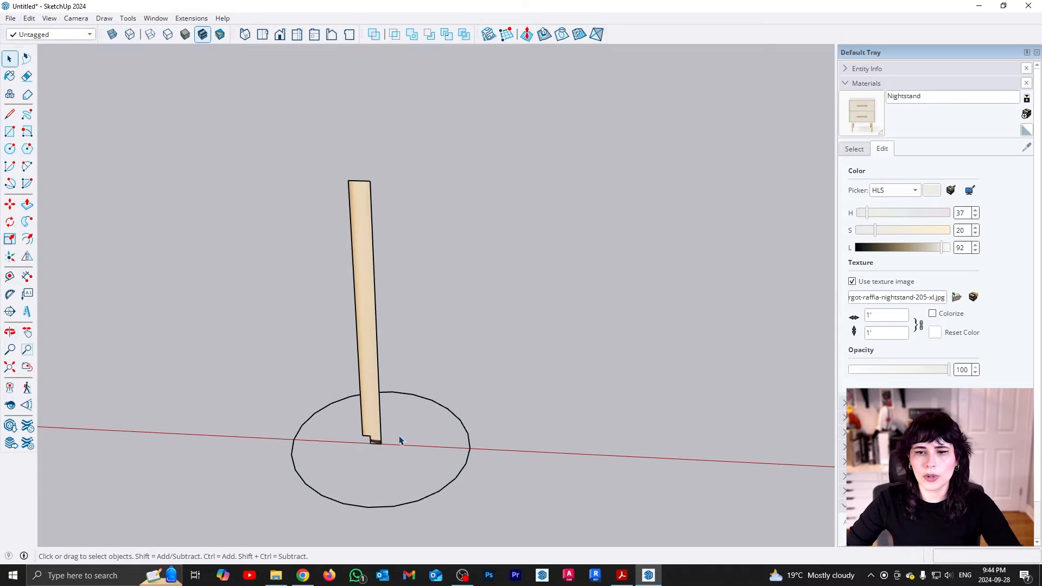
- Copy the textured half profile about 4 3/8" along the green axis behind the original
{"action": "left_click", "coordinate": [375, 417]}
{"action": "middle_click_drag", "start_coordinate": [451, 425], "coordinate": [412, 421]}
{"action": "key", "text": "m"}
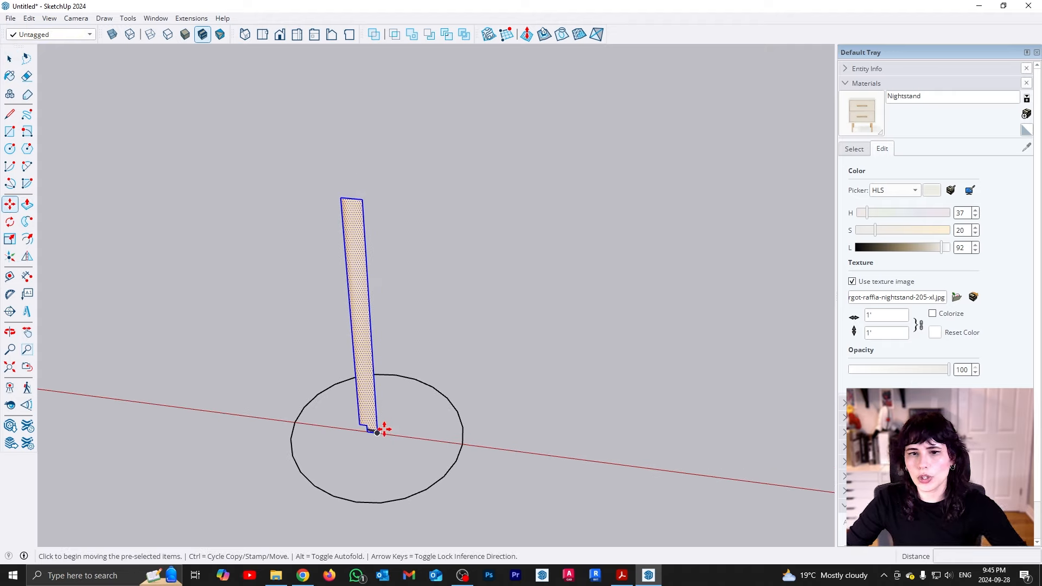
{"action": "left_click", "coordinate": [382, 431]}
{"action": "key", "text": "ctrl"}
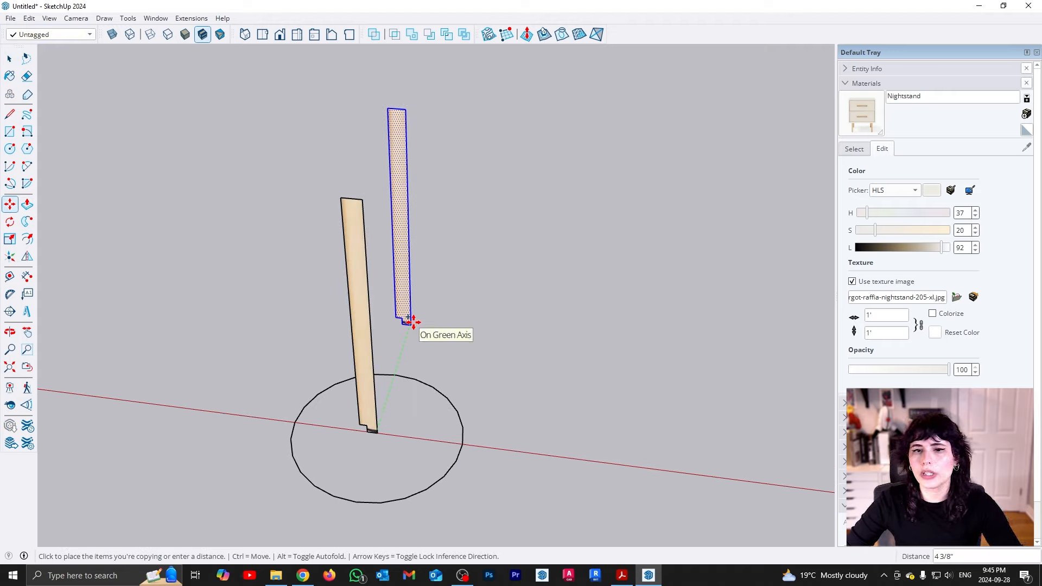
{"action": "left_click", "coordinate": [414, 323]}
{"action": "key", "text": "space"}
- Sweep the original half profile around the circle with Follow Me to form the round leg, and delete the circle path
{"action": "left_click_drag", "start_coordinate": [444, 400], "coordinate": [442, 398]}
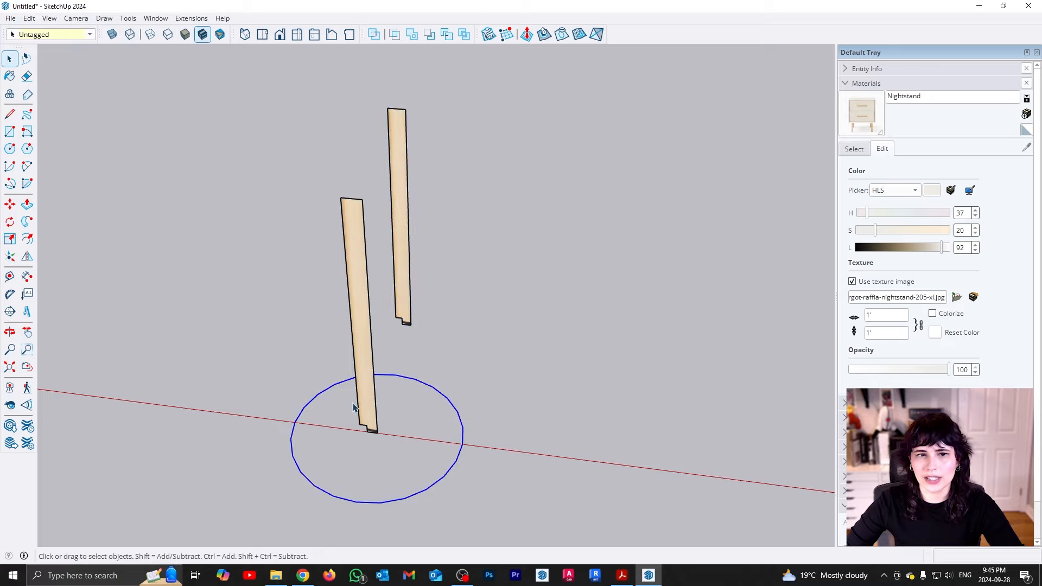
{"action": "left_click", "coordinate": [26, 221]}
{"action": "left_click", "coordinate": [372, 338]}
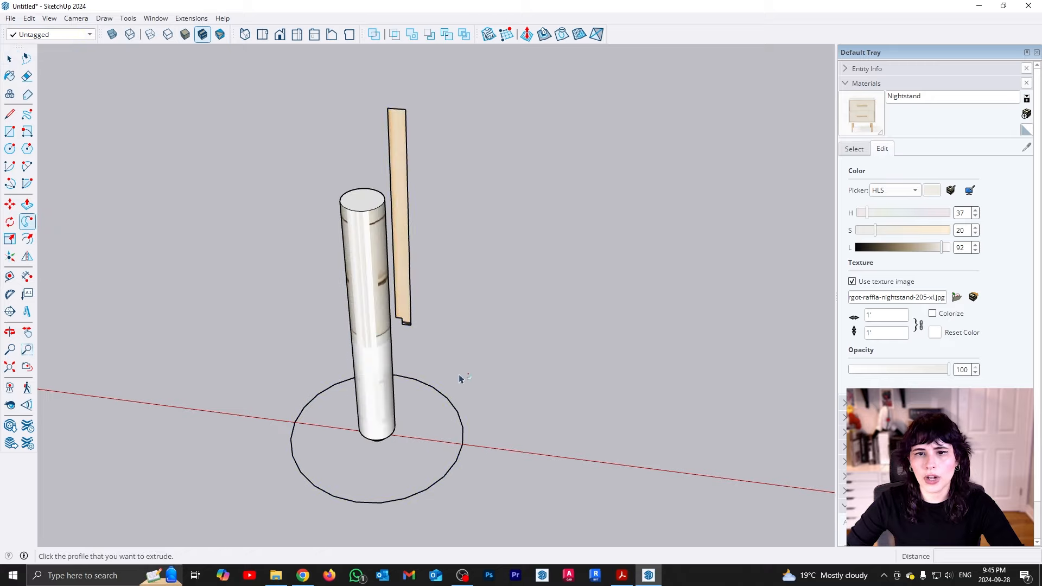
{"action": "key", "text": "space"}
{"action": "middle_click_drag", "start_coordinate": [256, 415], "coordinate": [302, 408]}
{"action": "left_click_drag", "start_coordinate": [325, 479], "coordinate": [255, 423]}
{"action": "key", "text": "Delete"}
{"action": "mouse_move", "coordinate": [381, 440]}
{"action": "middle_mouse_down"}
{"action": "mouse_move", "coordinate": [395, 305]}
{"action": "mouse_move", "coordinate": [396, 434]}
{"action": "mouse_move", "coordinate": [337, 373]}
{"action": "mouse_move", "coordinate": [356, 427]}
{"action": "mouse_move", "coordinate": [333, 430]}
{"action": "mouse_move", "coordinate": [374, 430]}
{"action": "middle_mouse_up"}
{"action": "key", "text": "space"}
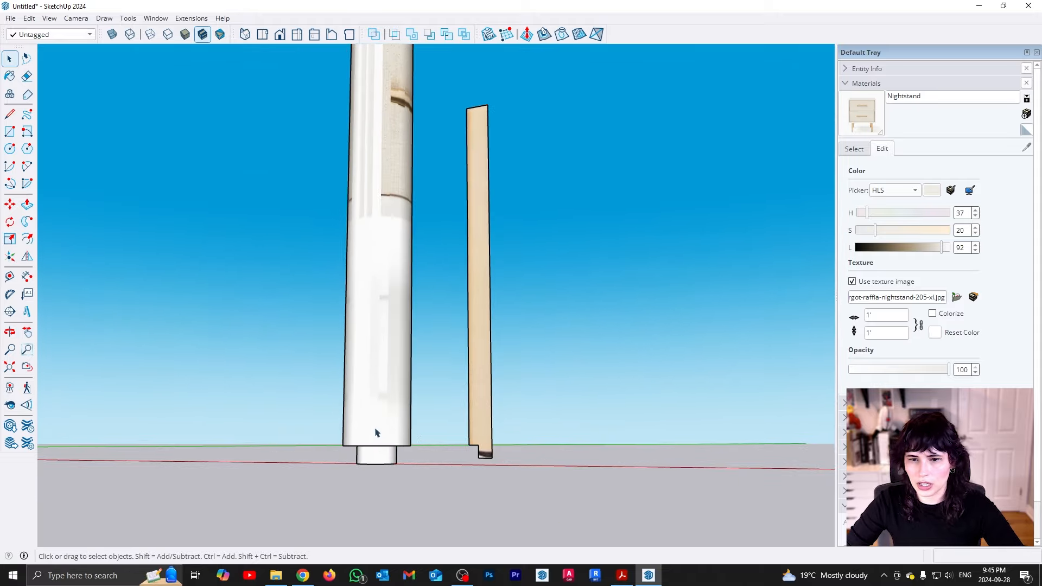
{"action": "left_click_drag", "start_coordinate": [312, 427], "coordinate": [422, 460]}
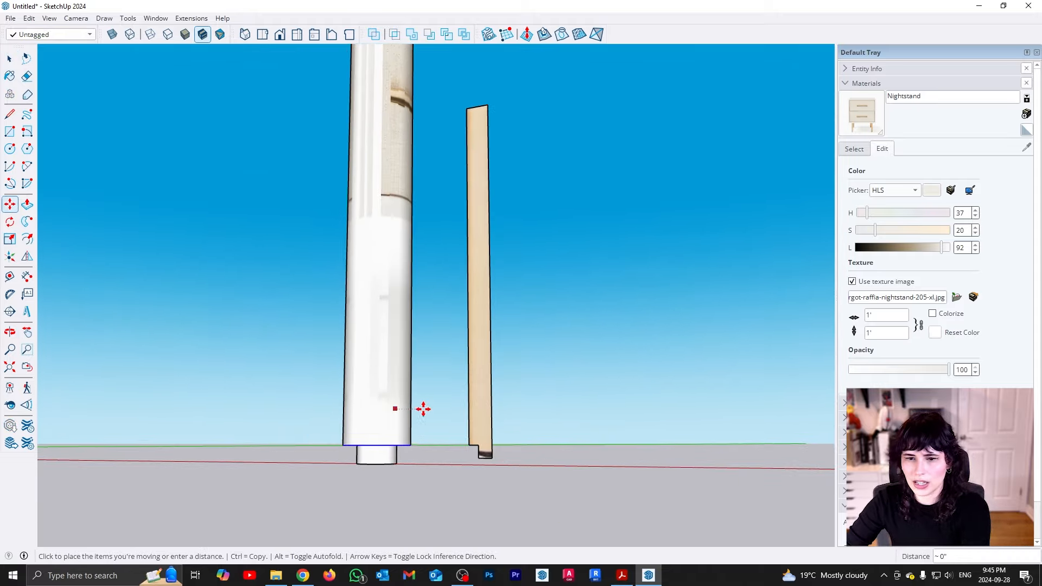
{"action": "middle_click_drag", "start_coordinate": [437, 419], "coordinate": [436, 450]}
{"action": "scroll", "coordinate": [432, 441], "scroll_direction": "down", "scroll_amount": 2}
{"action": "scroll", "coordinate": [438, 437], "scroll_direction": "down", "scroll_amount": 1}
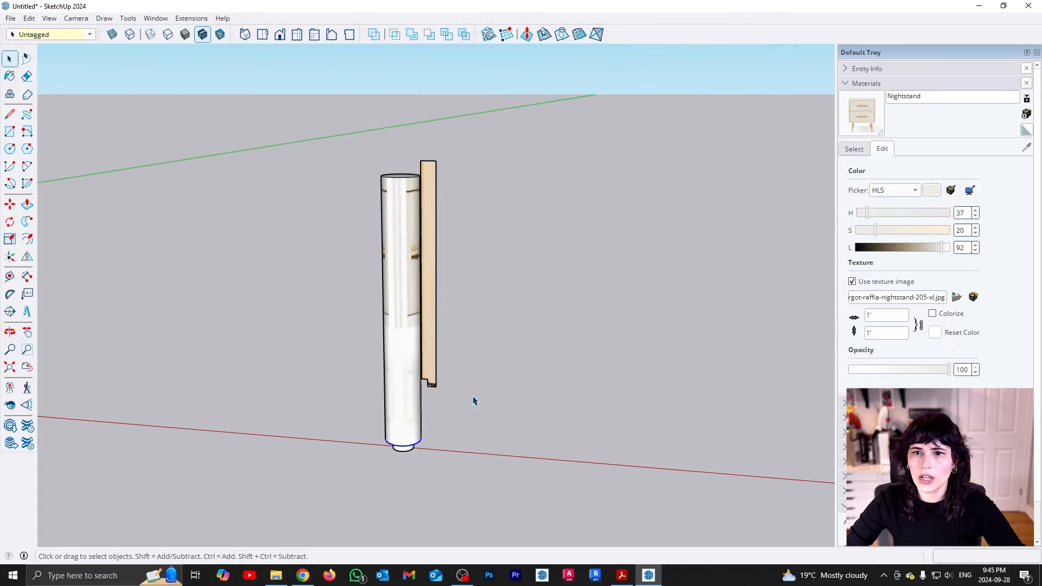
{"action": "left_click", "coordinate": [473, 397]}
- Set the texture on the copied half profile's face to Projected
{"action": "middle_click_drag", "start_coordinate": [485, 326], "coordinate": [470, 361]}
{"action": "scroll", "coordinate": [420, 328], "scroll_direction": "up", "scroll_amount": 1}
{"action": "right_click", "coordinate": [421, 329]}
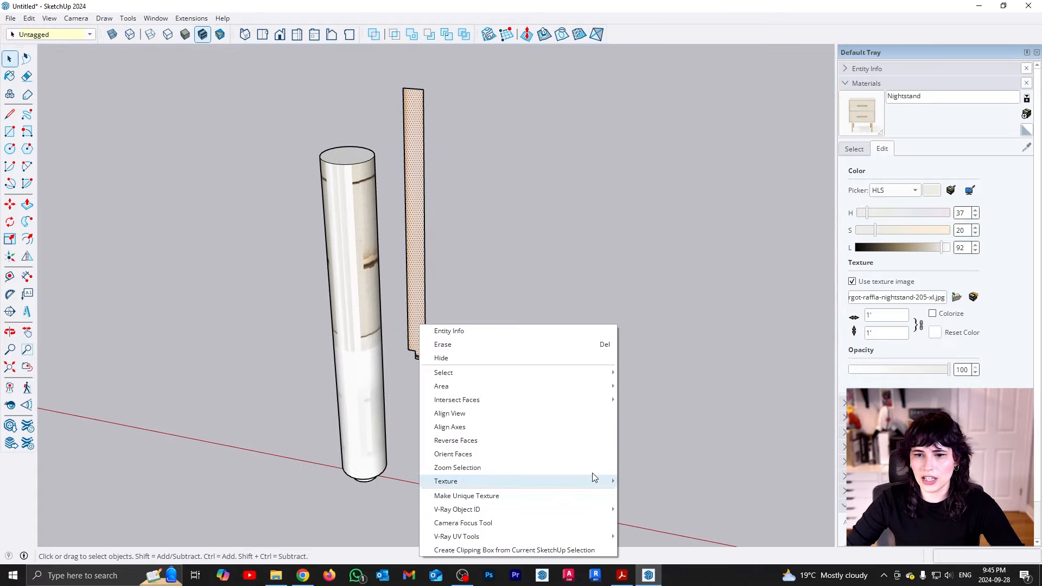
{"action": "mouse_move", "coordinate": [594, 480]}
{"action": "left_click", "coordinate": [647, 509]}
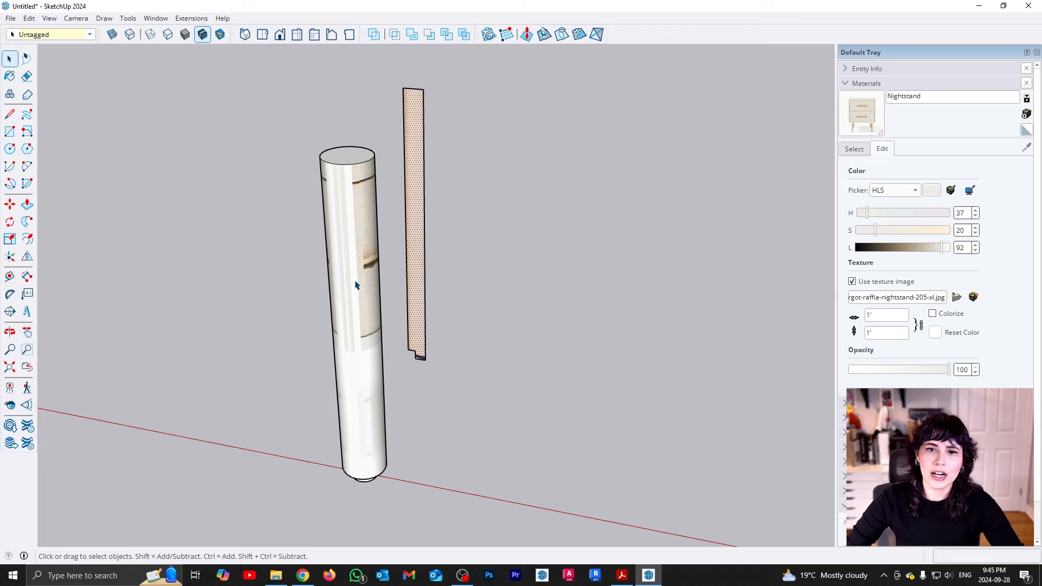
- Sample the projected wood texture from the copied profile and paint it onto the whole round leg
{"action": "scroll", "coordinate": [353, 332], "scroll_direction": "down", "scroll_amount": 2}
{"action": "mouse_move", "coordinate": [353, 332]}
{"action": "middle_mouse_down"}
{"action": "mouse_move", "coordinate": [400, 365]}
{"action": "mouse_move", "coordinate": [395, 307]}
{"action": "mouse_move", "coordinate": [472, 379]}
{"action": "mouse_move", "coordinate": [323, 223]}
{"action": "middle_mouse_up"}
{"action": "key", "text": "b"}
{"action": "key", "text": "alt"}
{"action": "key", "text": "space"}
{"action": "left_click_drag", "start_coordinate": [285, 186], "coordinate": [394, 426]}
{"action": "key", "text": "b"}
{"action": "left_click", "coordinate": [367, 379]}
{"action": "mouse_move", "coordinate": [368, 380]}
{"action": "middle_mouse_down"}
{"action": "mouse_move", "coordinate": [581, 389]}
{"action": "mouse_move", "coordinate": [451, 358]}
{"action": "mouse_move", "coordinate": [579, 369]}
{"action": "mouse_move", "coordinate": [504, 414]}
{"action": "middle_mouse_up"}
{"action": "key", "text": "space"}
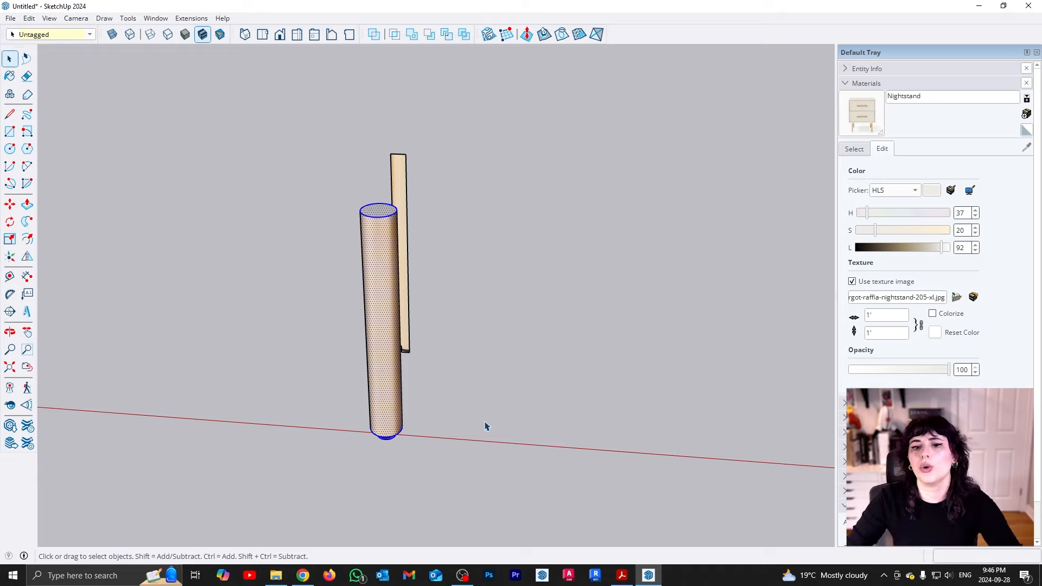
- Delete the copied half profile beside the round leg
{"action": "middle_click_drag", "start_coordinate": [486, 426], "coordinate": [406, 328]}
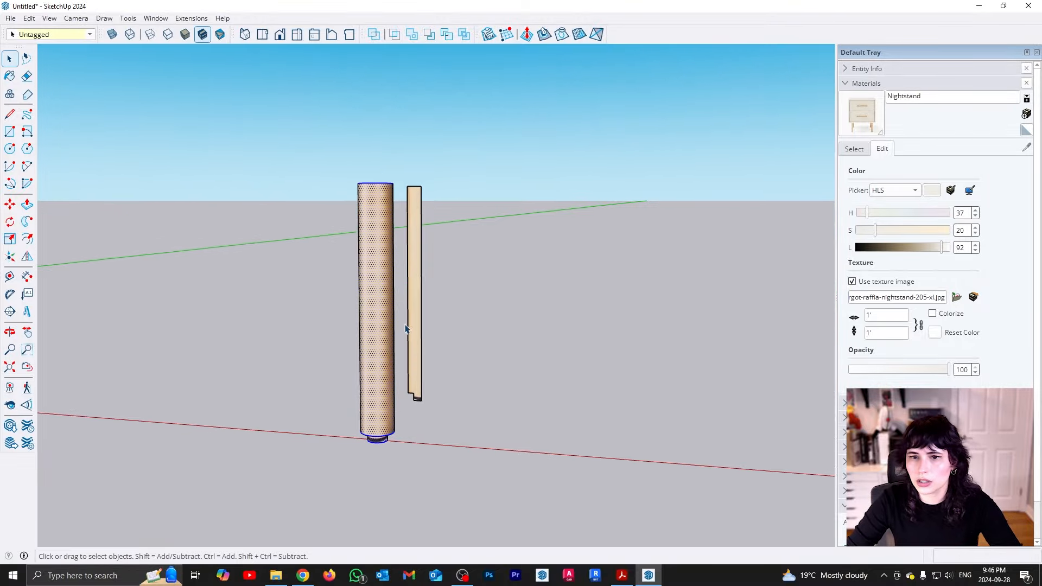
{"action": "left_click", "coordinate": [420, 343]}
{"action": "key", "text": "Delete"}
- Move the shoulder edge between the leg and its narrower foot slightly up along the blue axis
{"action": "middle_click_drag", "start_coordinate": [384, 386], "coordinate": [423, 363]}
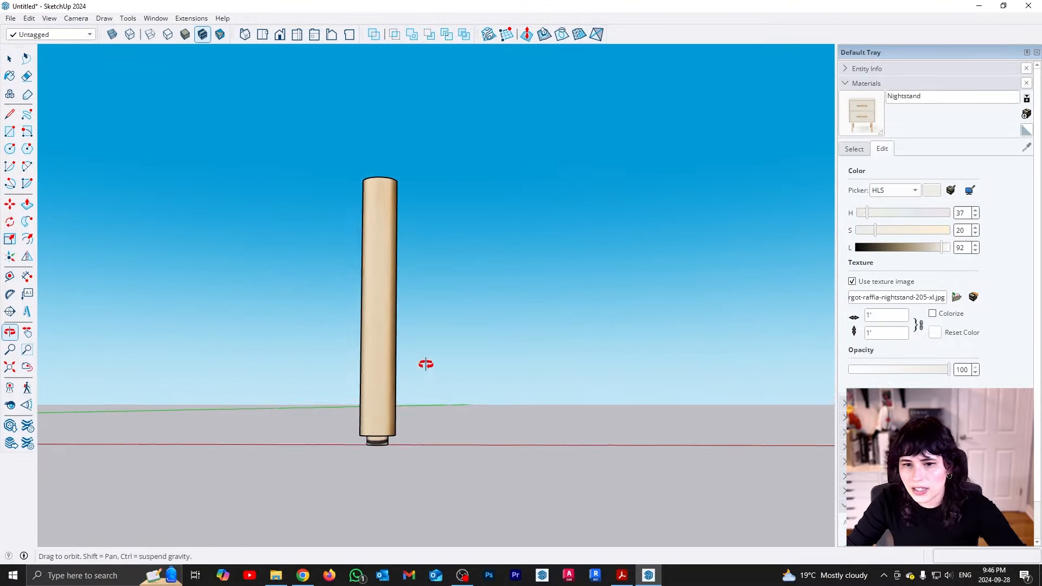
{"action": "scroll", "coordinate": [372, 449], "scroll_direction": "up", "scroll_amount": 3}
{"action": "middle_click_drag", "start_coordinate": [372, 449], "coordinate": [408, 374]}
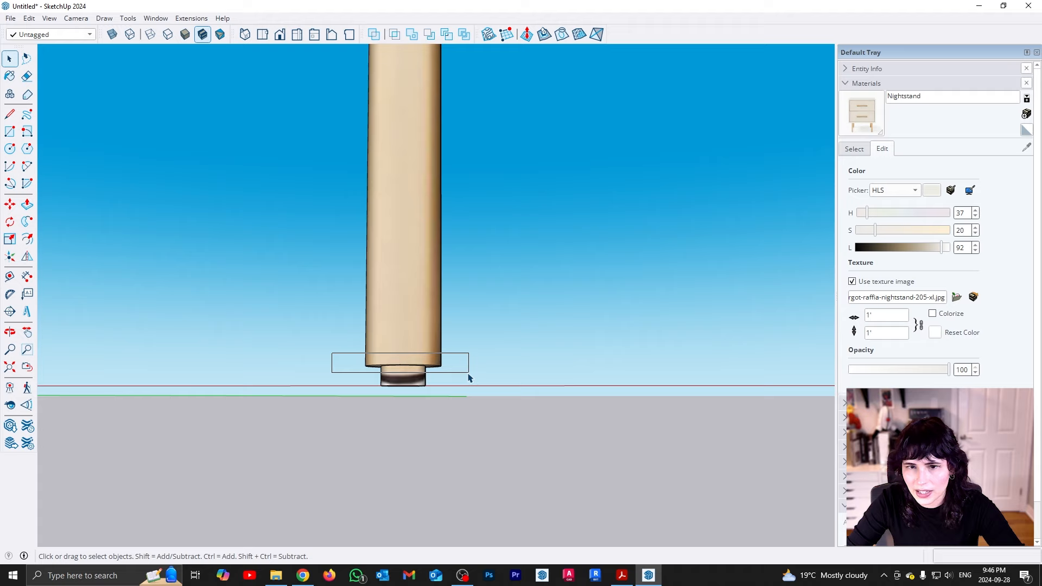
{"action": "left_click_drag", "start_coordinate": [469, 379], "coordinate": [469, 374]}
{"action": "key", "text": "m"}
{"action": "left_click", "coordinate": [410, 310]}
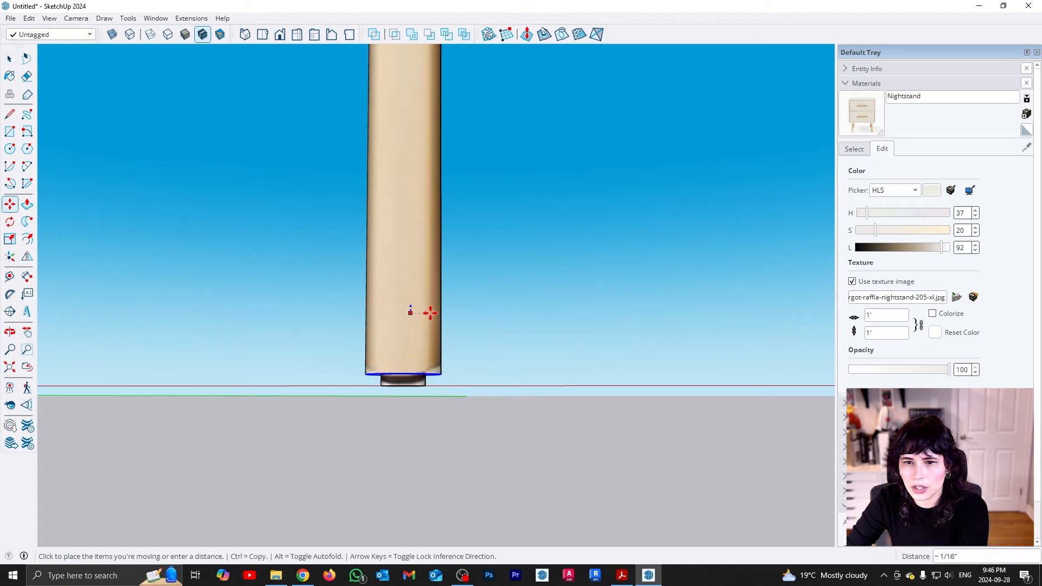
{"action": "left_click", "coordinate": [457, 304]}
{"action": "key", "text": "space"}
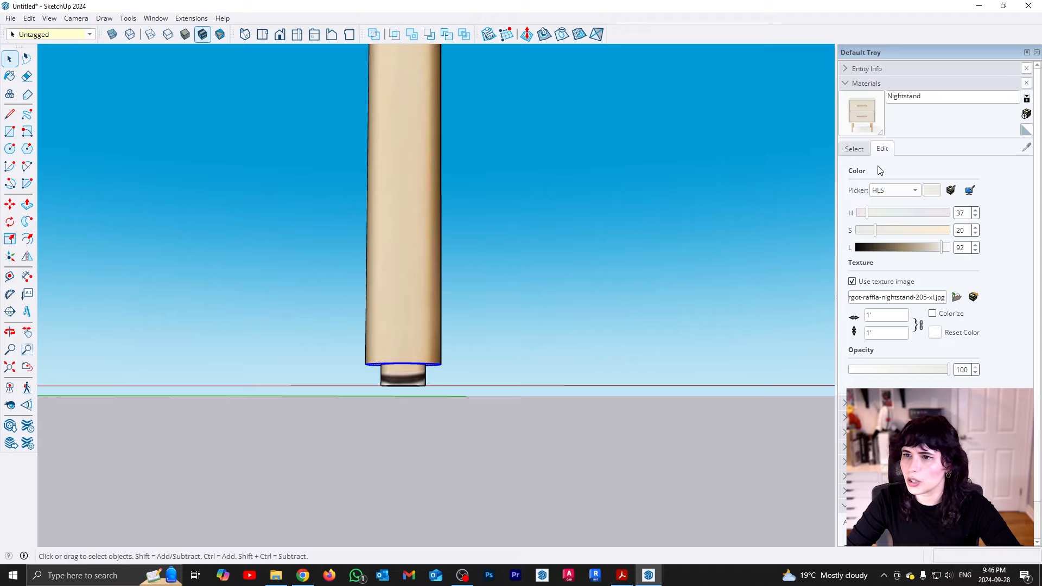
- Paint the narrow foot at the base of the leg with Color M08 from the Colors collection
{"action": "left_click", "coordinate": [854, 149]}
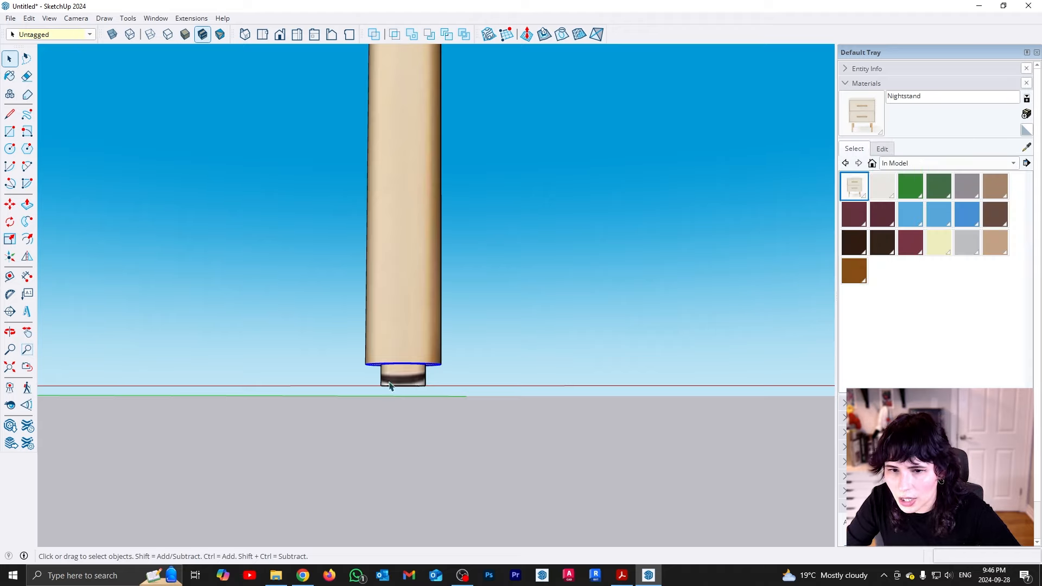
{"action": "left_click", "coordinate": [904, 164]}
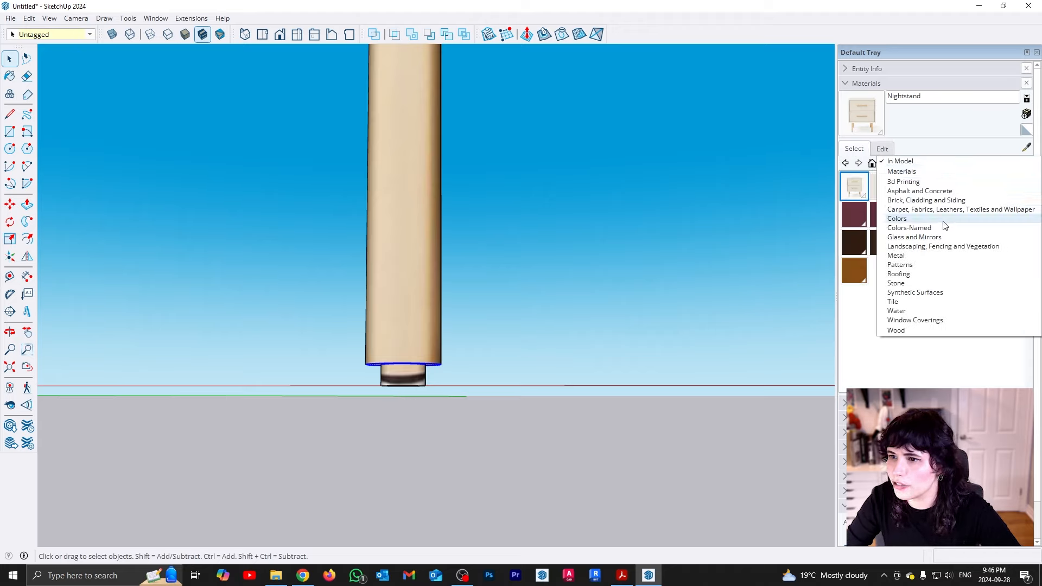
{"action": "left_click", "coordinate": [953, 257]}
{"action": "scroll", "coordinate": [930, 258], "scroll_direction": "down", "scroll_amount": 10}
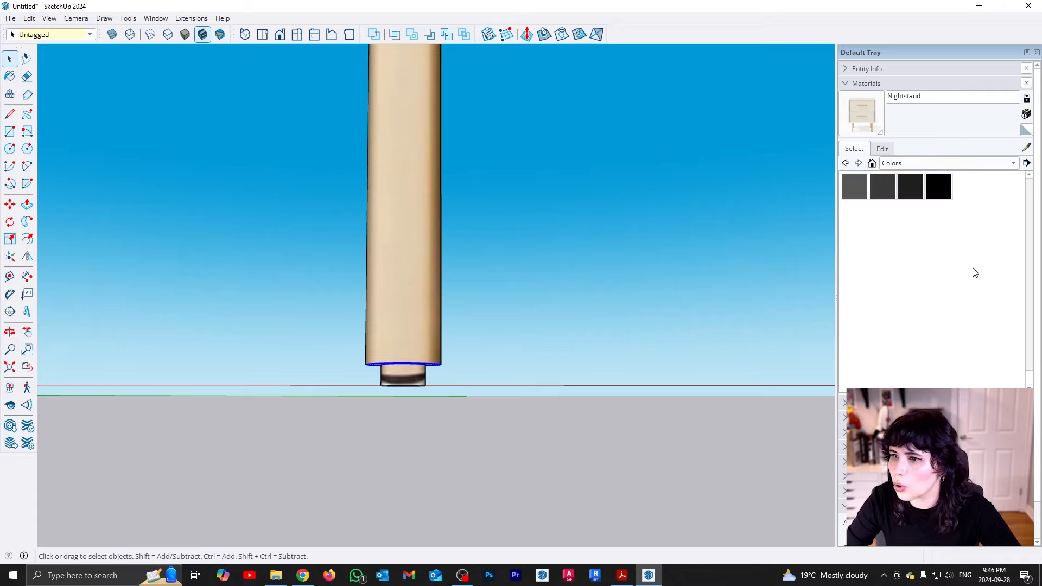
{"action": "scroll", "coordinate": [974, 270], "scroll_direction": "up", "scroll_amount": 3}
{"action": "scroll", "coordinate": [930, 322], "scroll_direction": "down", "scroll_amount": 1}
{"action": "left_click_drag", "start_coordinate": [477, 398], "coordinate": [353, 382]}
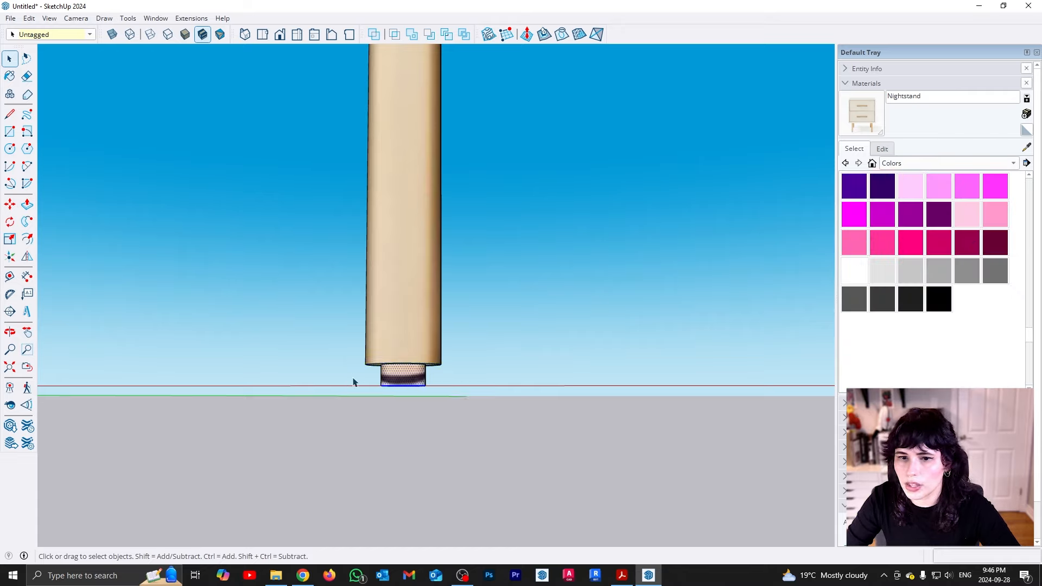
{"action": "left_click", "coordinate": [921, 309]}
{"action": "left_click", "coordinate": [414, 372]}
- Scale the dark foot and its shoulder edge vertically so the foot becomes slightly shorter
{"action": "key", "text": "space"}
{"action": "left_click_drag", "start_coordinate": [340, 346], "coordinate": [512, 414]}
{"action": "key", "text": "s"}
{"action": "middle_click_drag", "start_coordinate": [419, 392], "coordinate": [402, 375]}
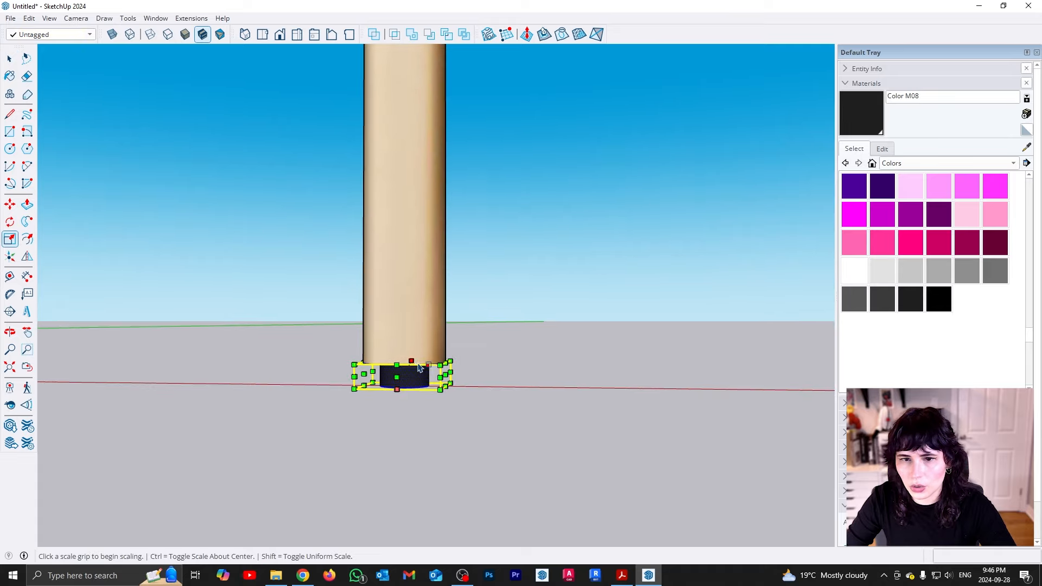
{"action": "left_click", "coordinate": [412, 362]}
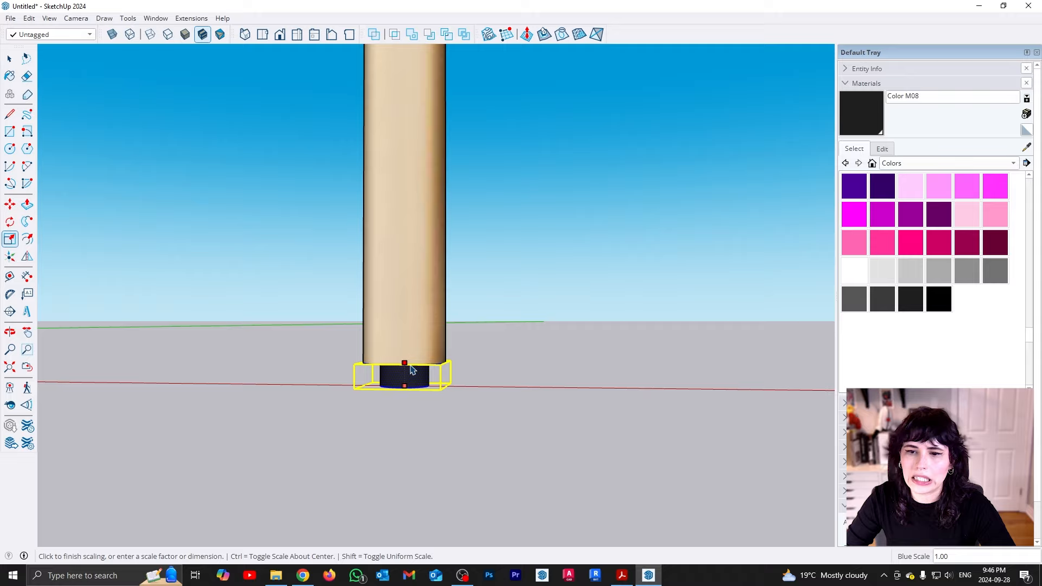
{"action": "left_click", "coordinate": [408, 372]}
{"action": "key", "text": "space"}
- Select the whole leg with its dark foot and make it a component
{"action": "middle_click_drag", "start_coordinate": [408, 372], "coordinate": [429, 377]}
{"action": "scroll", "coordinate": [432, 402], "scroll_direction": "down", "scroll_amount": 10}
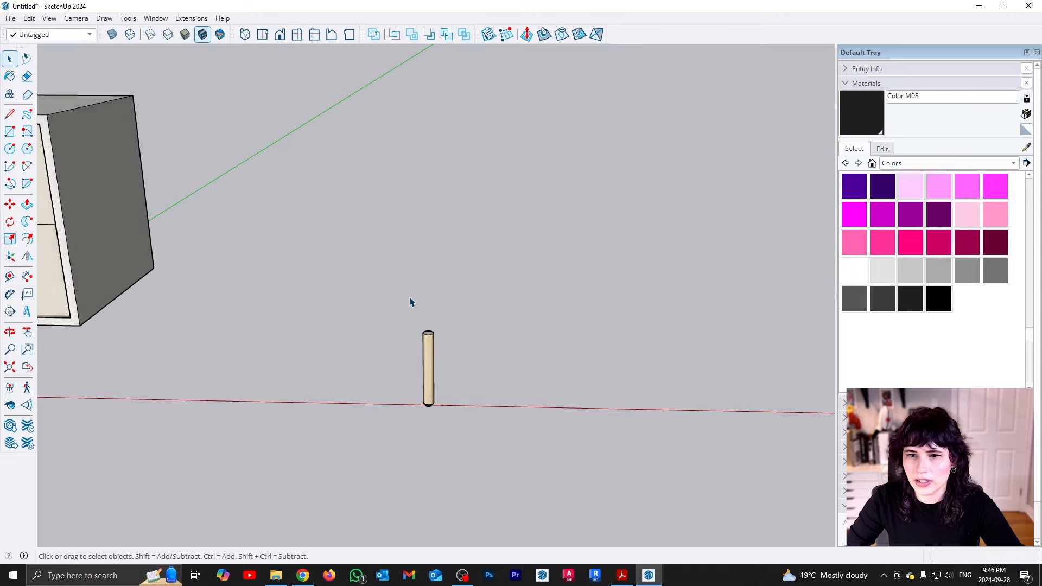
{"action": "left_click_drag", "start_coordinate": [409, 298], "coordinate": [519, 504]}
{"action": "middle_click_drag", "start_coordinate": [519, 471], "coordinate": [426, 374]}
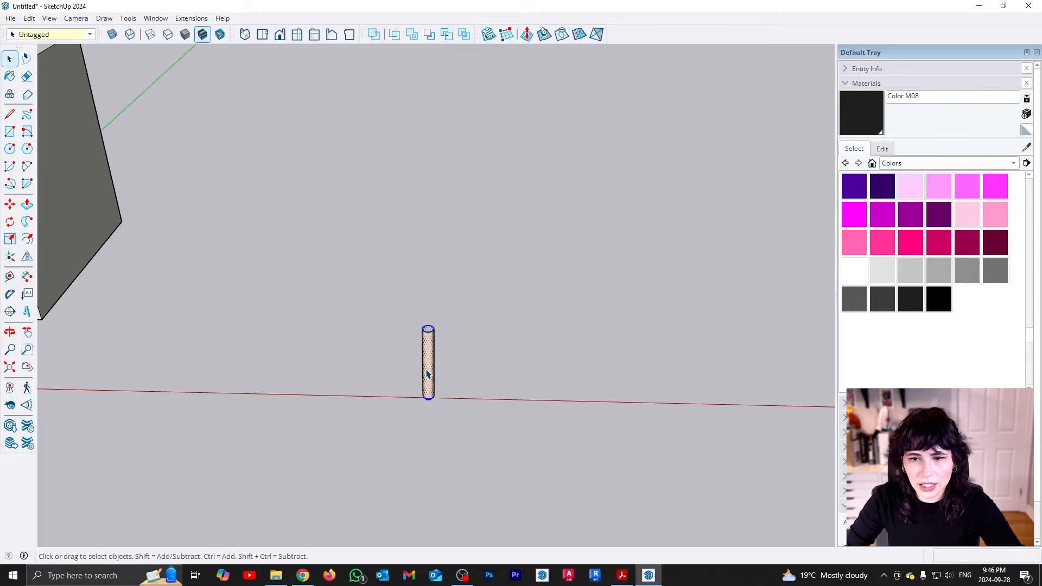
{"action": "right_click", "coordinate": [426, 374]}
{"action": "left_click", "coordinate": [521, 217]}
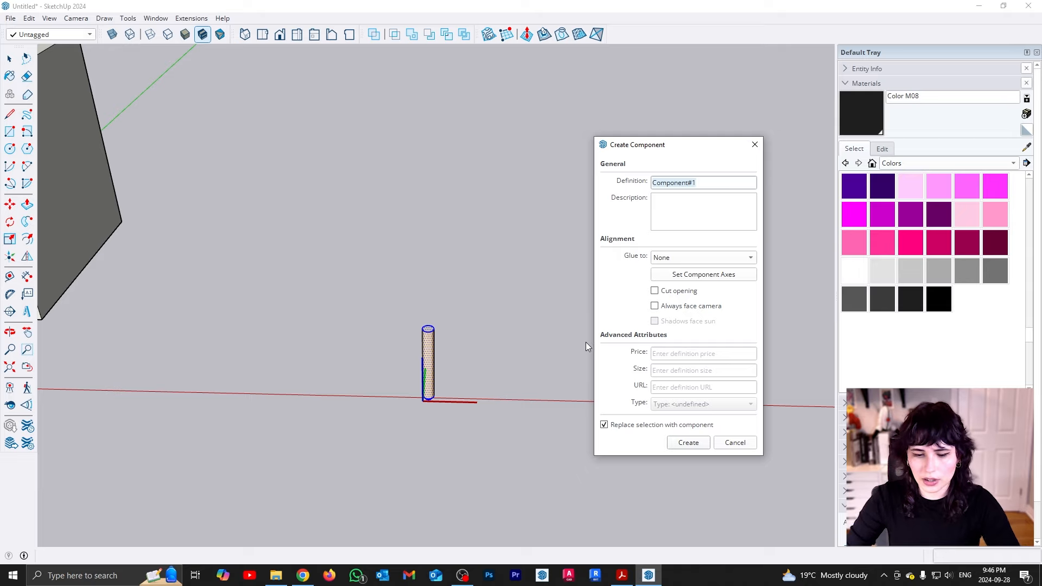
{"action": "key", "text": "Return"}
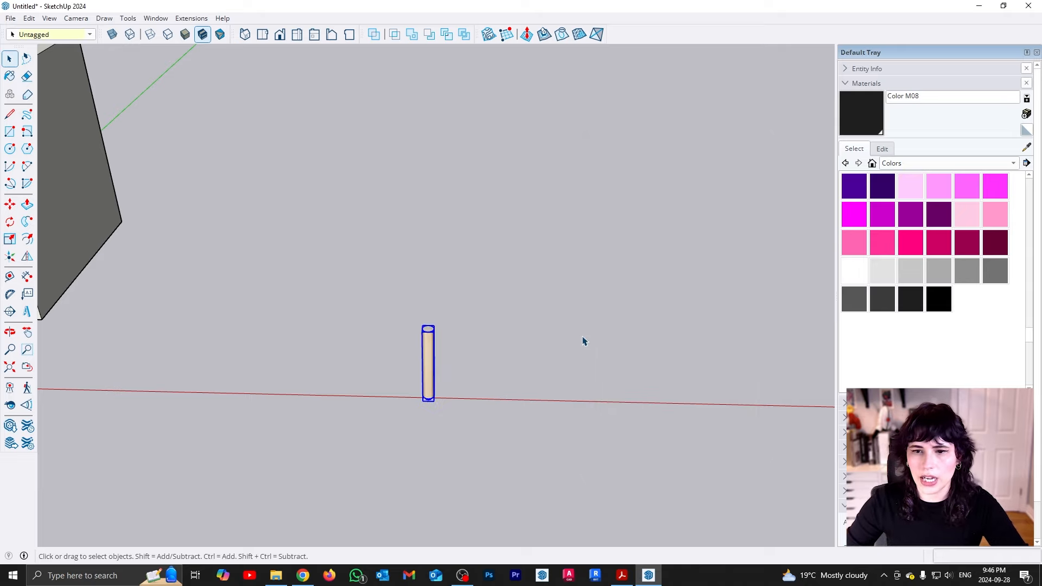
- Move the leg component 4' along the red axis so it sits beneath the cabinet's left side
{"action": "scroll", "coordinate": [584, 341], "scroll_direction": "down", "scroll_amount": 3}
{"action": "middle_click_drag", "start_coordinate": [584, 342], "coordinate": [616, 348]}
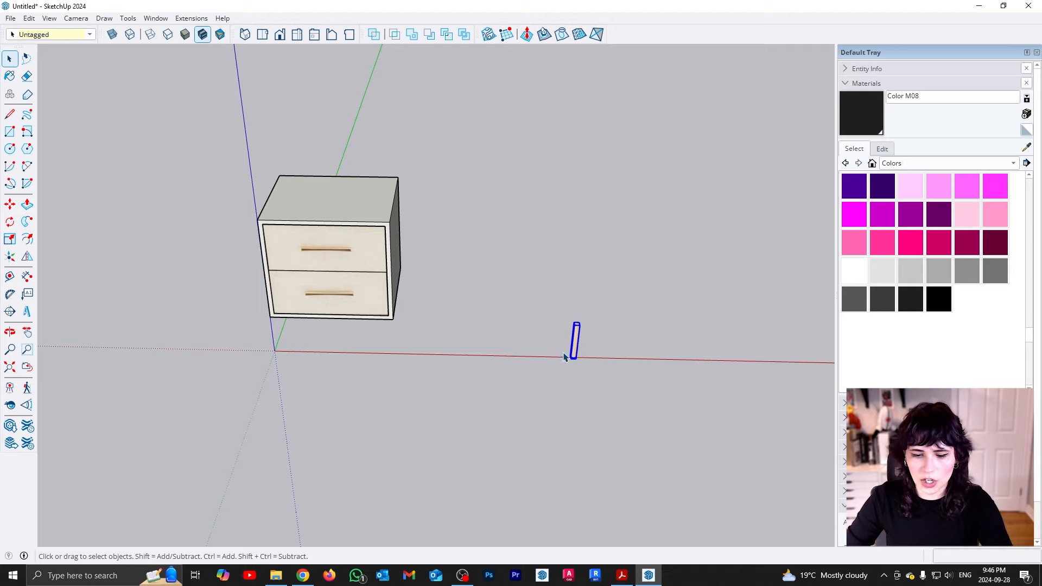
{"action": "key", "text": "m"}
{"action": "left_click", "coordinate": [595, 374]}
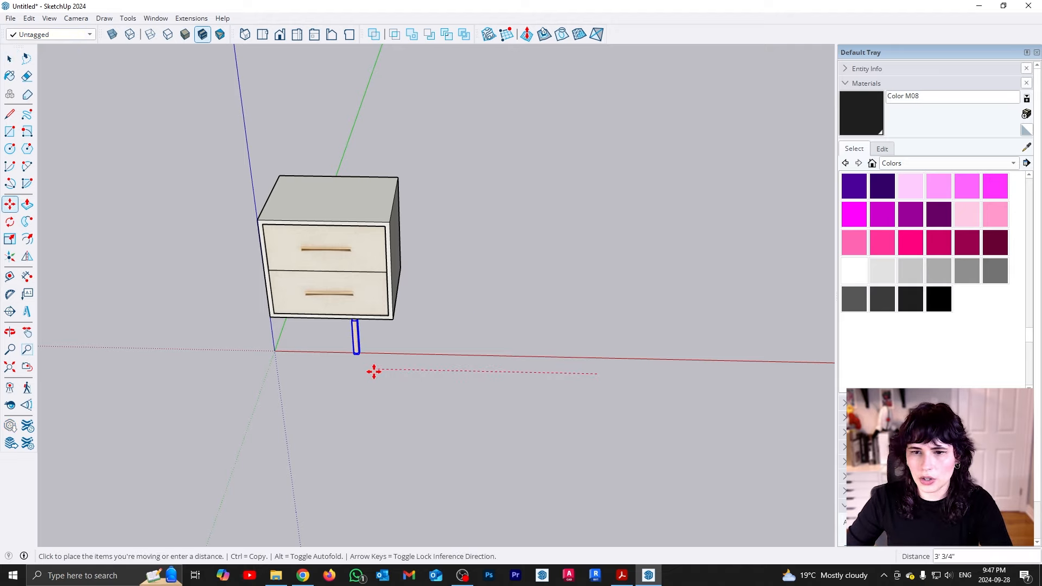
{"action": "type", "text": "4'"}
{"action": "key", "text": "Return"}
{"action": "key", "text": "space"}
- Add a vertical guide through the leg's centre, about 2 7/8" in from the cabinet front's left edge, and check its offset
{"action": "scroll", "coordinate": [257, 285], "scroll_direction": "up", "scroll_amount": 4}
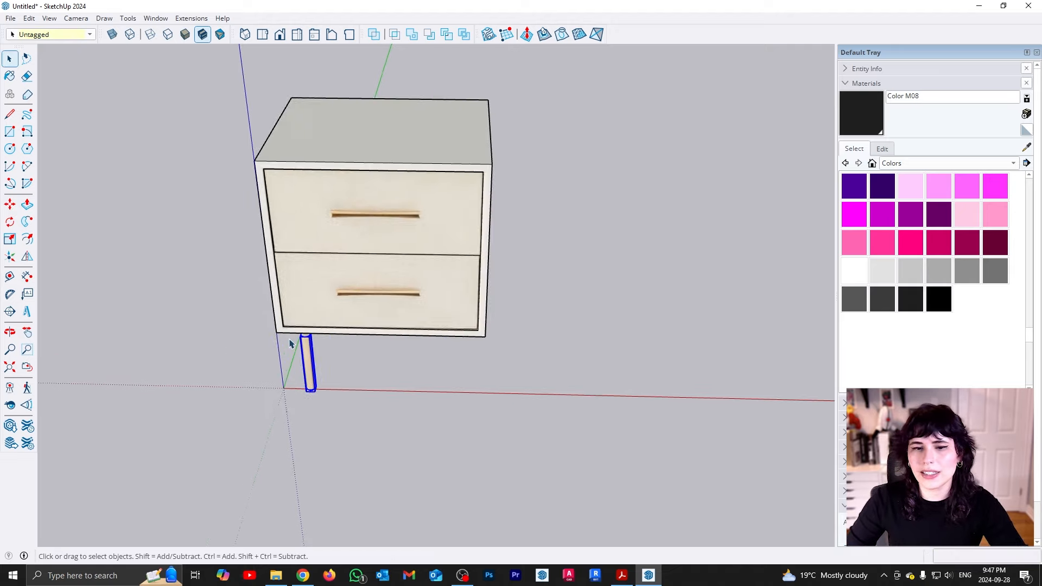
{"action": "scroll", "coordinate": [291, 343], "scroll_direction": "up", "scroll_amount": 2}
{"action": "middle_click_drag", "start_coordinate": [312, 382], "coordinate": [327, 295]}
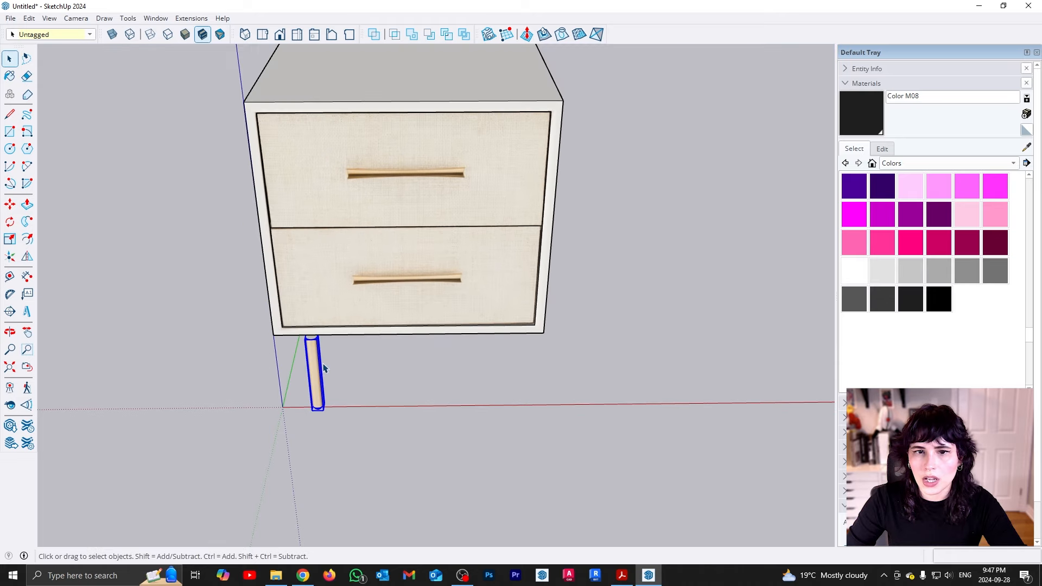
{"action": "scroll", "coordinate": [311, 349], "scroll_direction": "up", "scroll_amount": 3}
{"action": "key", "text": "t"}
{"action": "left_click", "coordinate": [249, 311]}
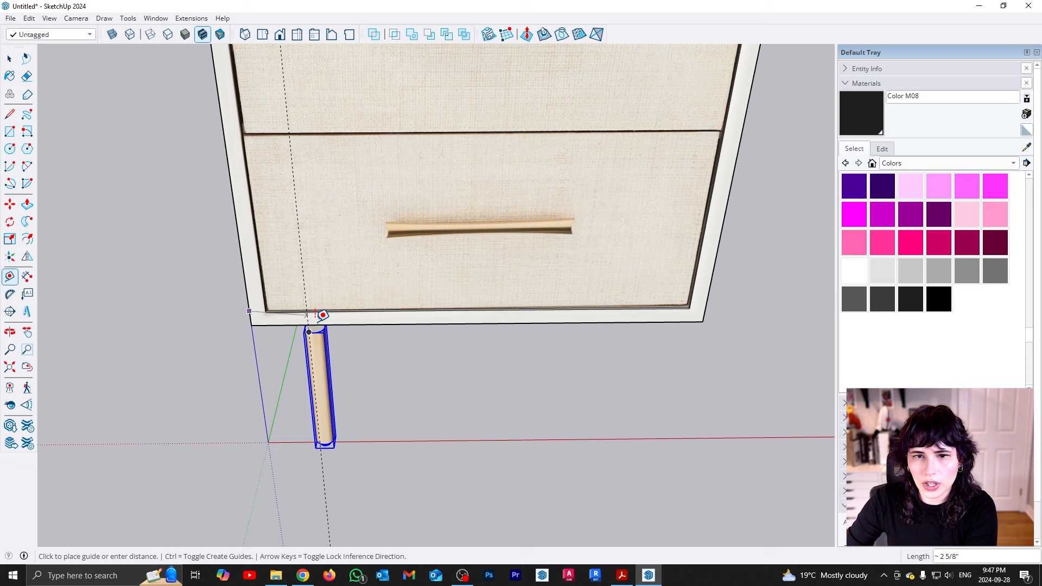
{"action": "scroll", "coordinate": [319, 312], "scroll_direction": "up", "scroll_amount": 3}
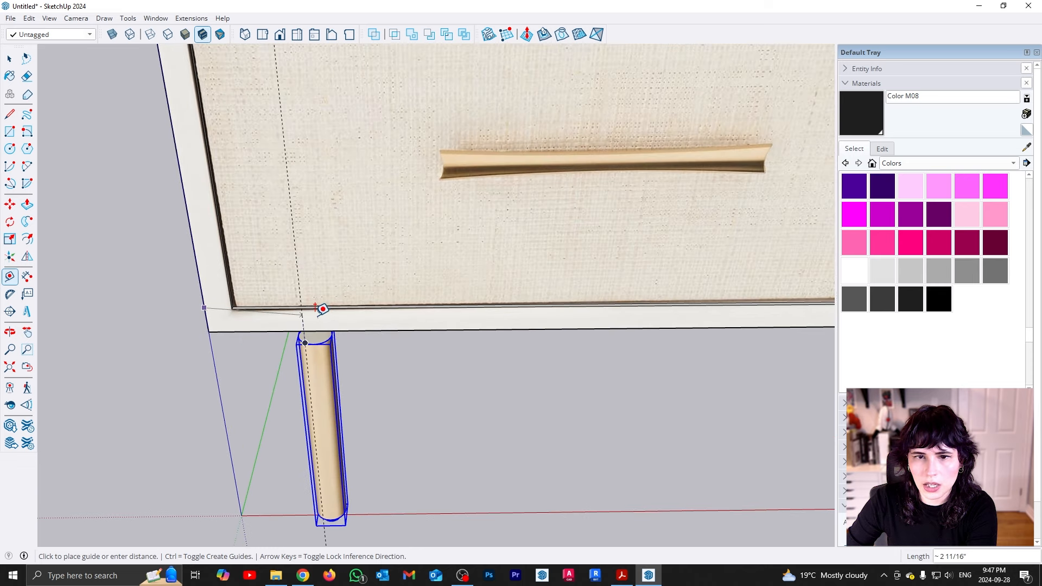
{"action": "scroll", "coordinate": [312, 314], "scroll_direction": "up", "scroll_amount": 2}
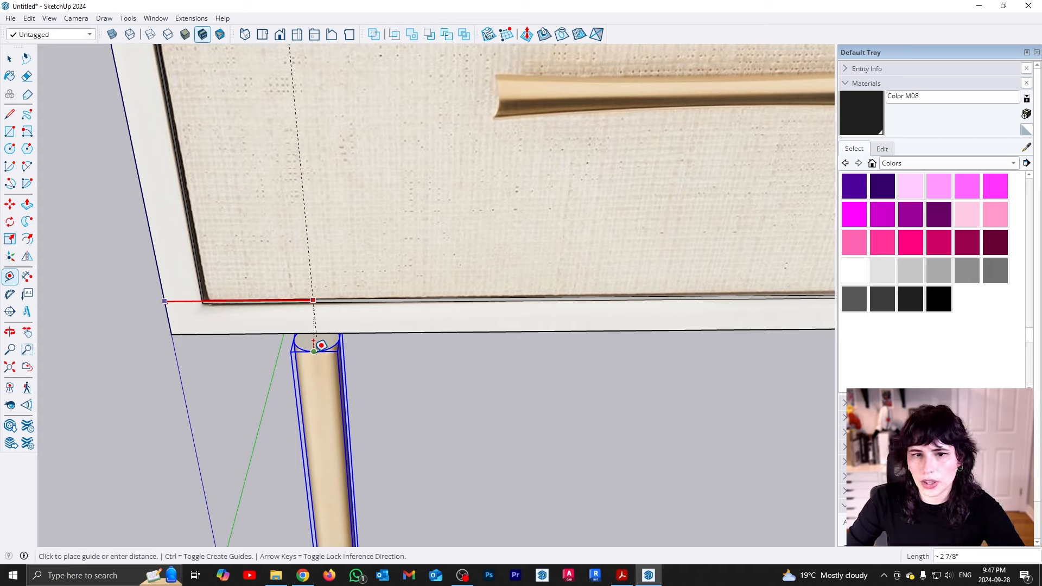
{"action": "left_click", "coordinate": [313, 350]}
{"action": "left_click", "coordinate": [311, 282]}
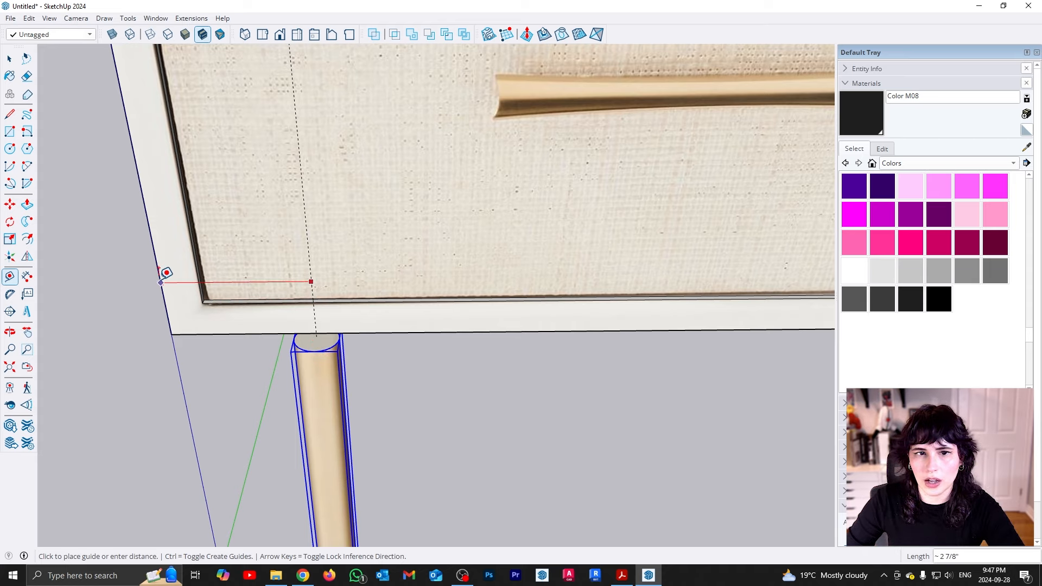
{"action": "key", "text": "space"}
- Place a second vertical guide near the cabinet front's right edge, matching the inset of the first guide
{"action": "scroll", "coordinate": [232, 365], "scroll_direction": "down", "scroll_amount": 4}
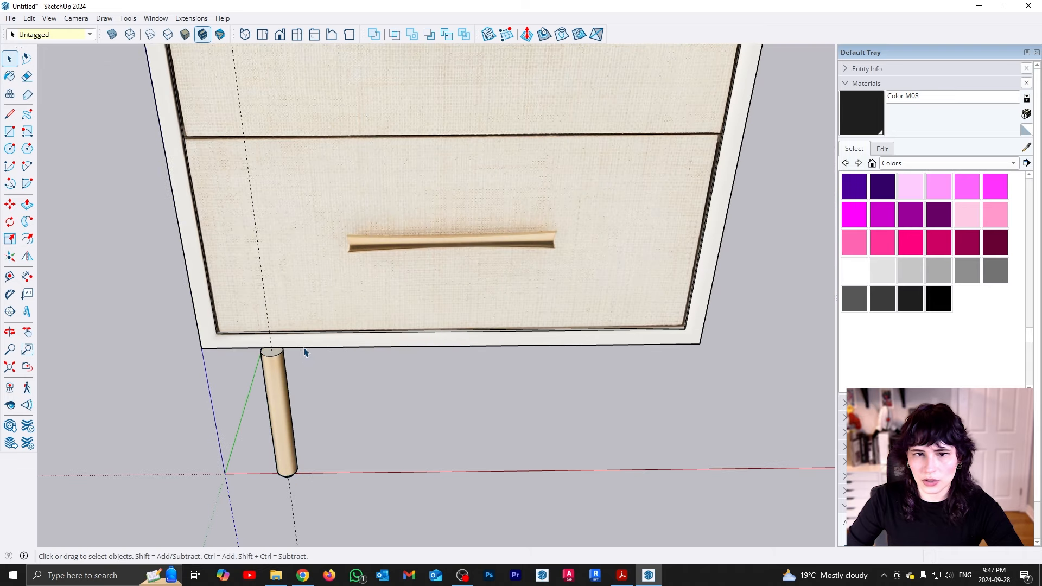
{"action": "key", "text": "m"}
{"action": "left_click", "coordinate": [269, 340]}
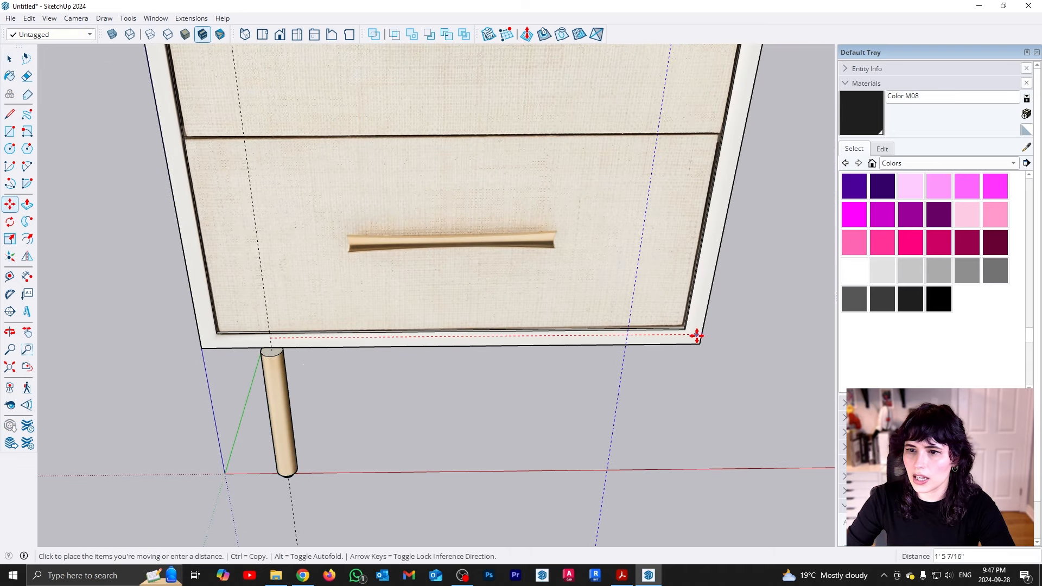
{"action": "key", "text": "Escape"}
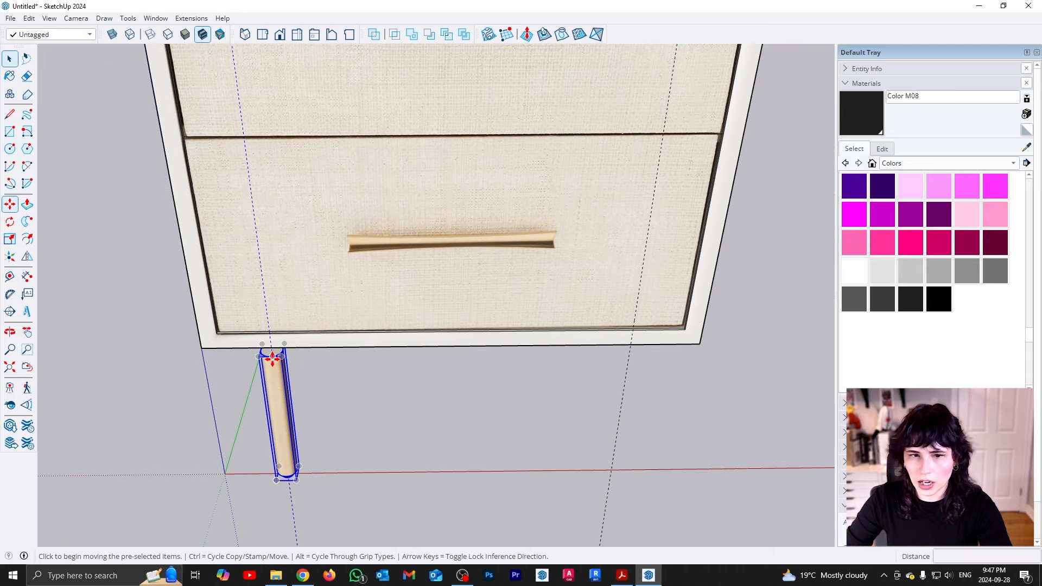
- Copy the front leg along the red axis so the copy is centred on the guide near the cabinet's right edge
{"action": "scroll", "coordinate": [270, 347], "scroll_direction": "up", "scroll_amount": 3}
{"action": "left_click", "coordinate": [270, 349]}
{"action": "key", "text": "ctrl"}
{"action": "middle_click_drag", "start_coordinate": [762, 335], "coordinate": [306, 322], "text": "shift"}
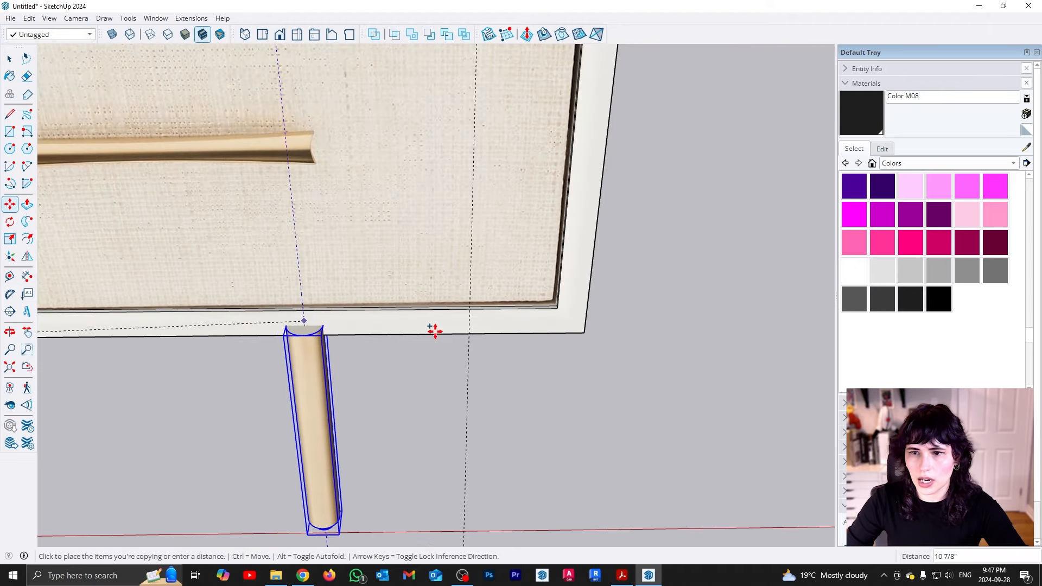
{"action": "left_click", "coordinate": [472, 333]}
{"action": "key", "text": "space"}
{"action": "scroll", "coordinate": [537, 315], "scroll_direction": "down", "scroll_amount": 4}
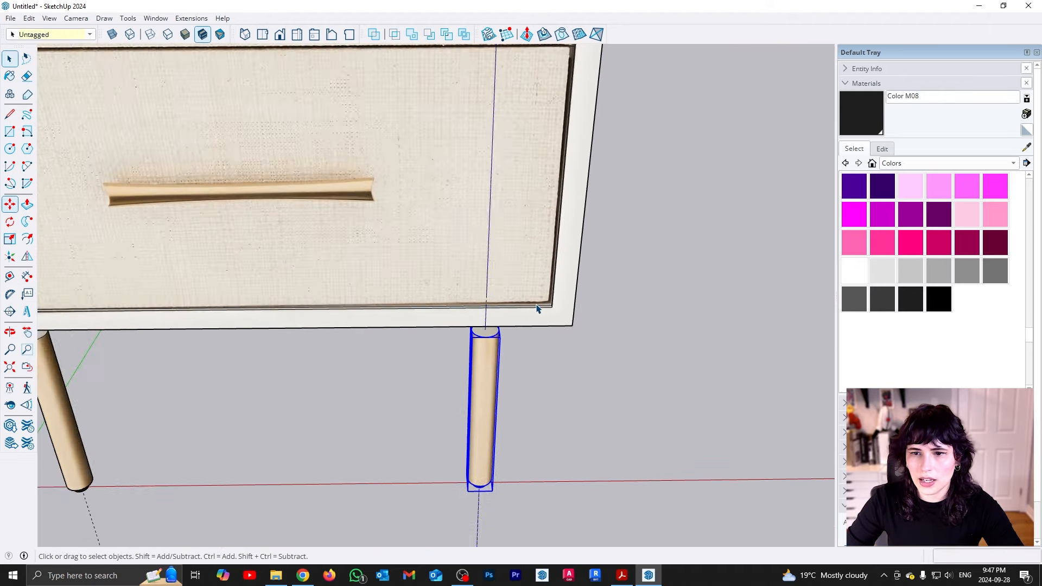
{"action": "left_click", "coordinate": [511, 436]}
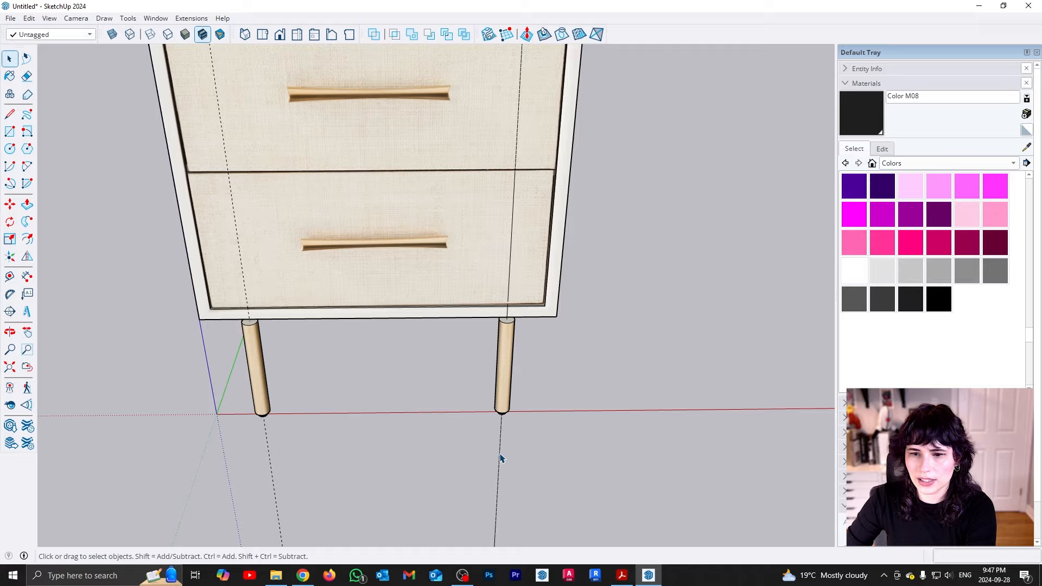
- Copy both front legs 1' 5" along the green axis, using the cabinet's front and rear bottom corners as reference points
{"action": "scroll", "coordinate": [532, 426], "scroll_direction": "down", "scroll_amount": 2}
{"action": "middle_click_drag", "start_coordinate": [303, 424], "coordinate": [266, 410]}
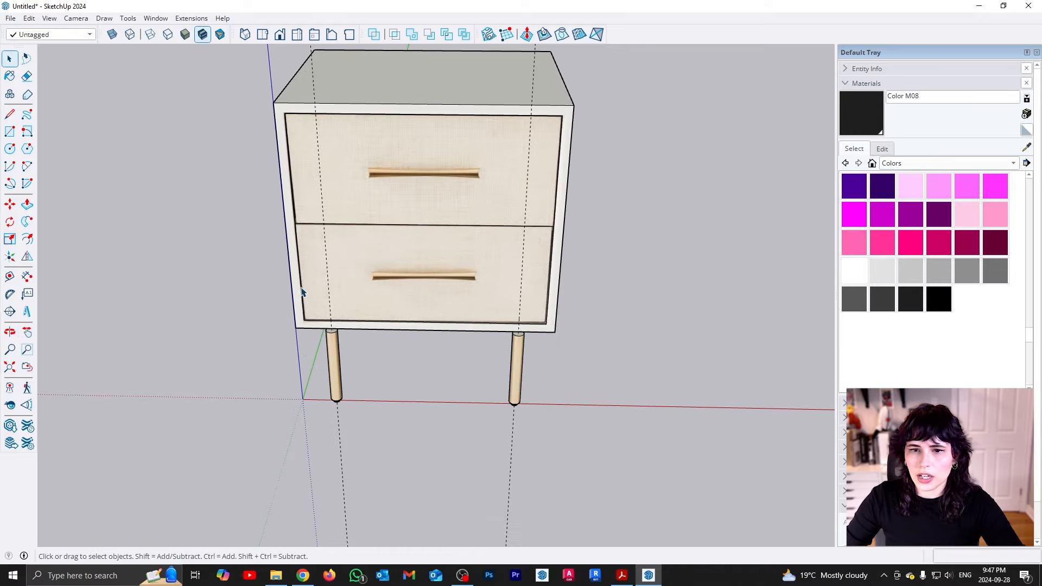
{"action": "left_click_drag", "start_coordinate": [299, 284], "coordinate": [612, 477]}
{"action": "middle_click_drag", "start_coordinate": [104, 372], "coordinate": [495, 434]}
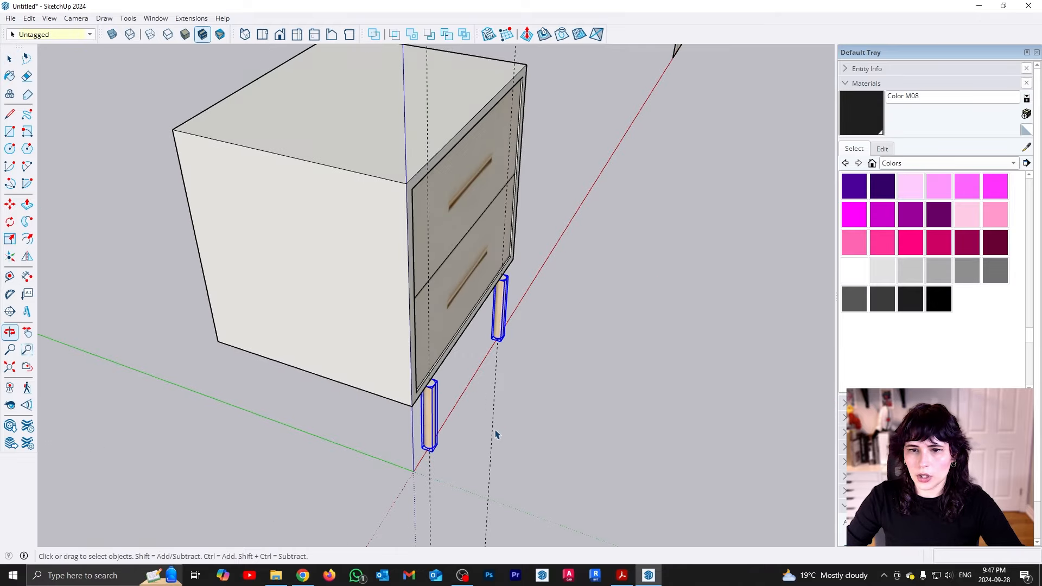
{"action": "key", "text": "m"}
{"action": "left_click", "coordinate": [413, 407]}
{"action": "key", "text": "ctrl"}
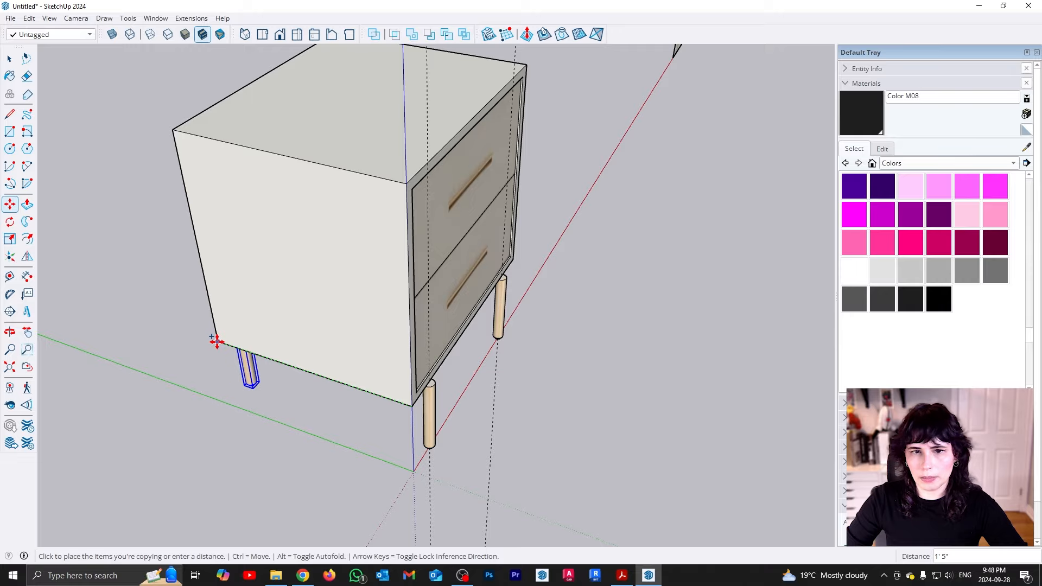
{"action": "left_click", "coordinate": [216, 341]}
{"action": "key", "text": "space"}
- Delete all guides from the model
{"action": "middle_click_drag", "start_coordinate": [700, 477], "coordinate": [167, 98]}
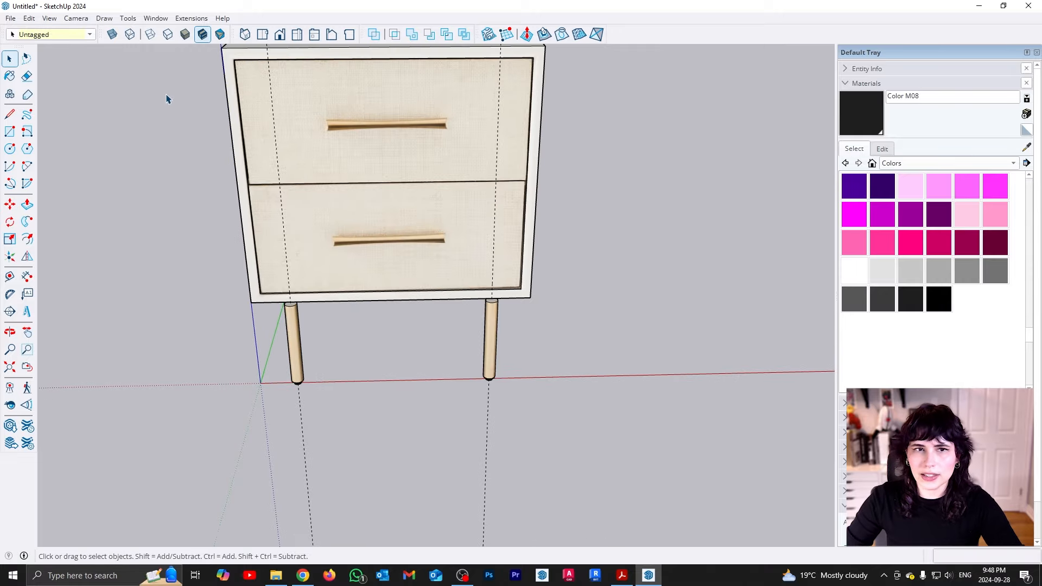
{"action": "left_click", "coordinate": [29, 18]}
{"action": "left_click", "coordinate": [60, 128]}
- Move the two front legs 3" inward along the green axis under the cabinet
{"action": "middle_click_drag", "start_coordinate": [333, 260], "coordinate": [600, 350]}
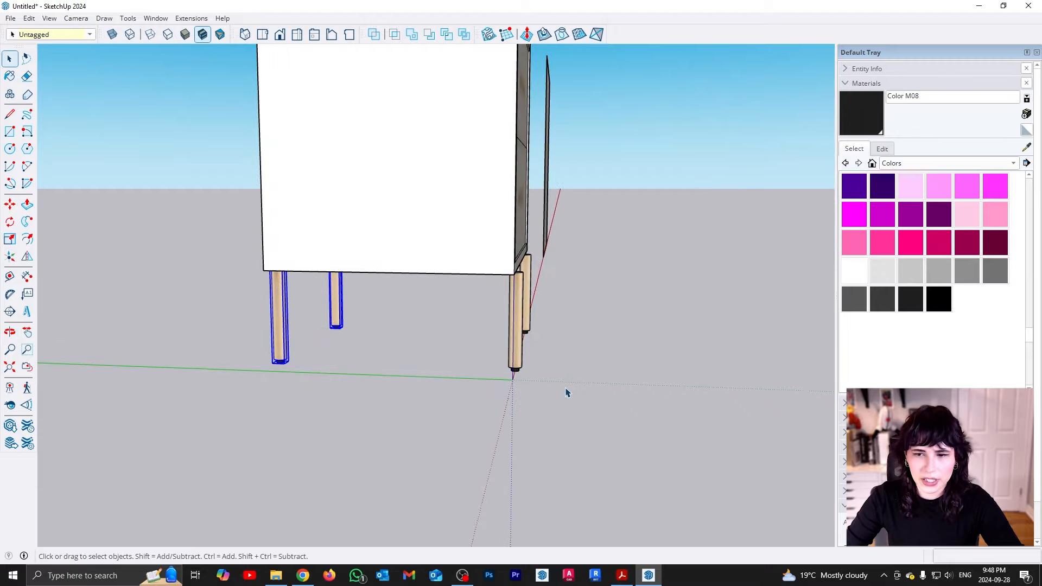
{"action": "left_click_drag", "start_coordinate": [462, 303], "coordinate": [476, 325]}
{"action": "middle_click_drag", "start_coordinate": [493, 377], "coordinate": [510, 372]}
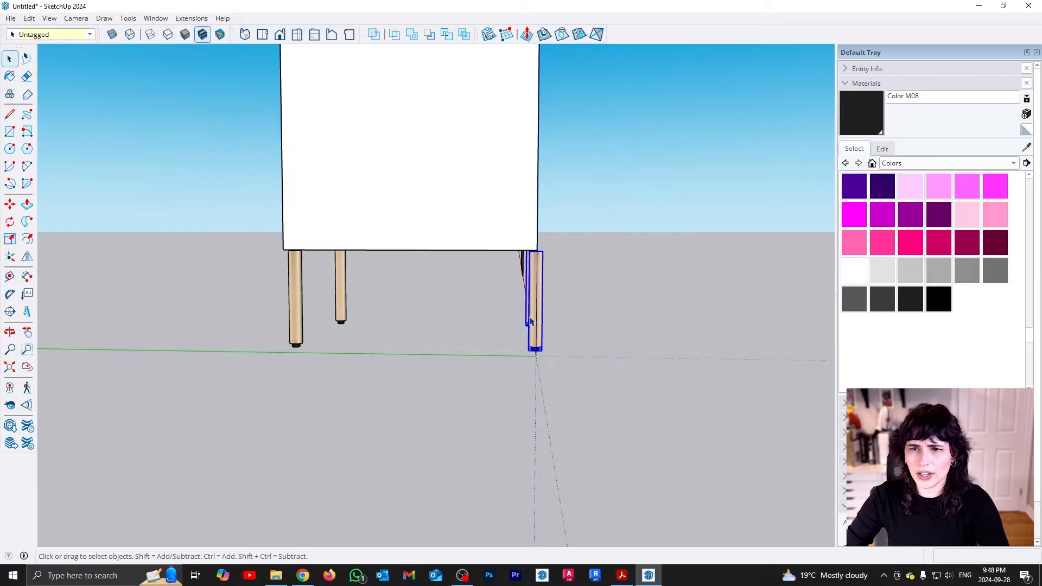
{"action": "middle_click_drag", "start_coordinate": [530, 321], "coordinate": [440, 260]}
{"action": "middle_click_drag", "start_coordinate": [437, 330], "coordinate": [440, 305]}
{"action": "scroll", "coordinate": [455, 258], "scroll_direction": "up", "scroll_amount": 1}
{"action": "left_click", "coordinate": [455, 257]}
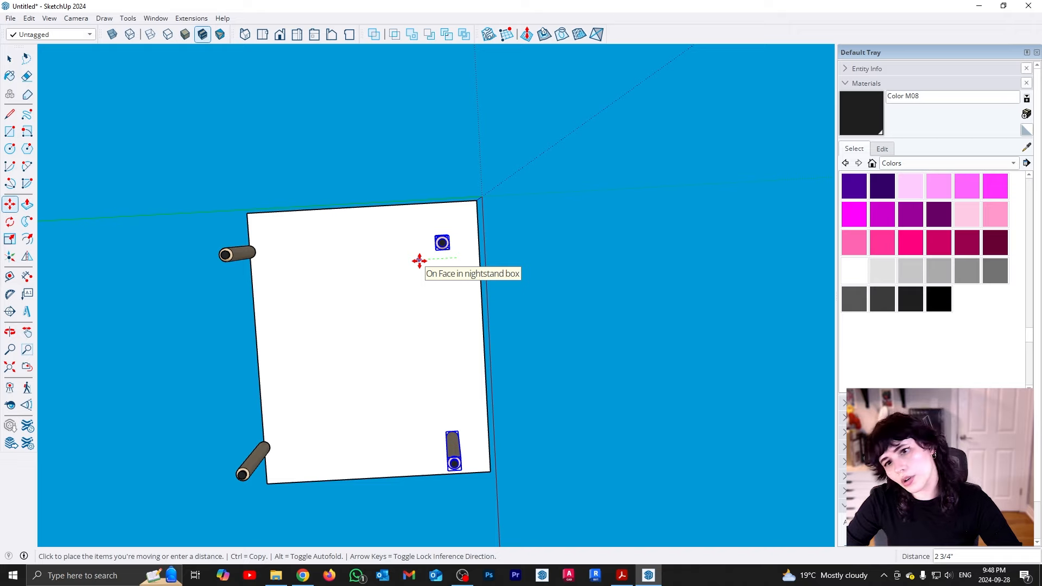
{"action": "left_click", "coordinate": [417, 261]}
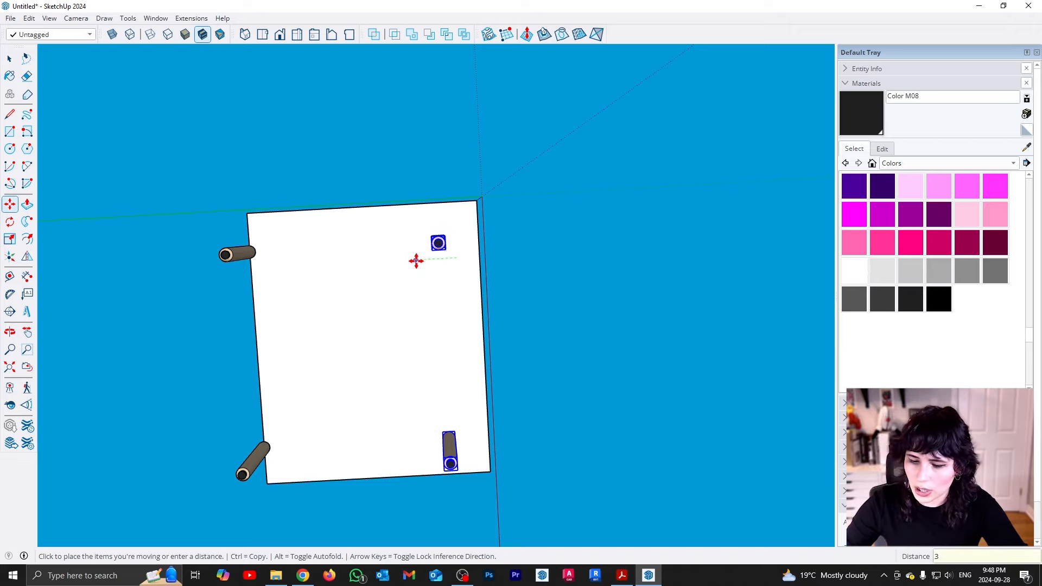
{"action": "key", "text": "space"}
- Move the two rear legs 3" inward along the green axis so they sit under the cabinet
{"action": "left_click_drag", "start_coordinate": [188, 200], "coordinate": [317, 543]}
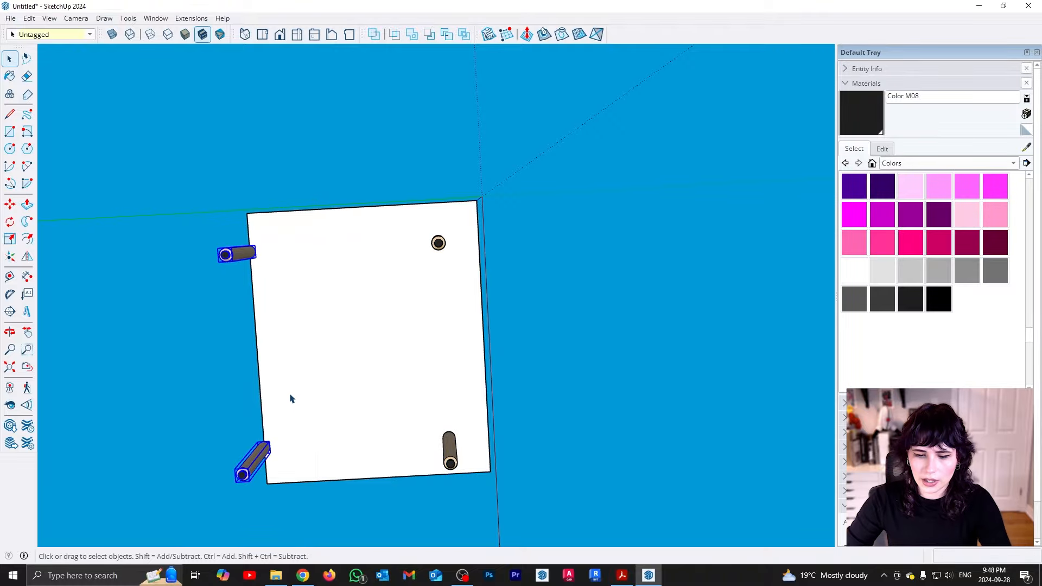
{"action": "key", "text": "m"}
{"action": "left_click", "coordinate": [280, 385]}
{"action": "type", "text": "3"}
{"action": "key", "text": "Return"}
{"action": "key", "text": "space"}
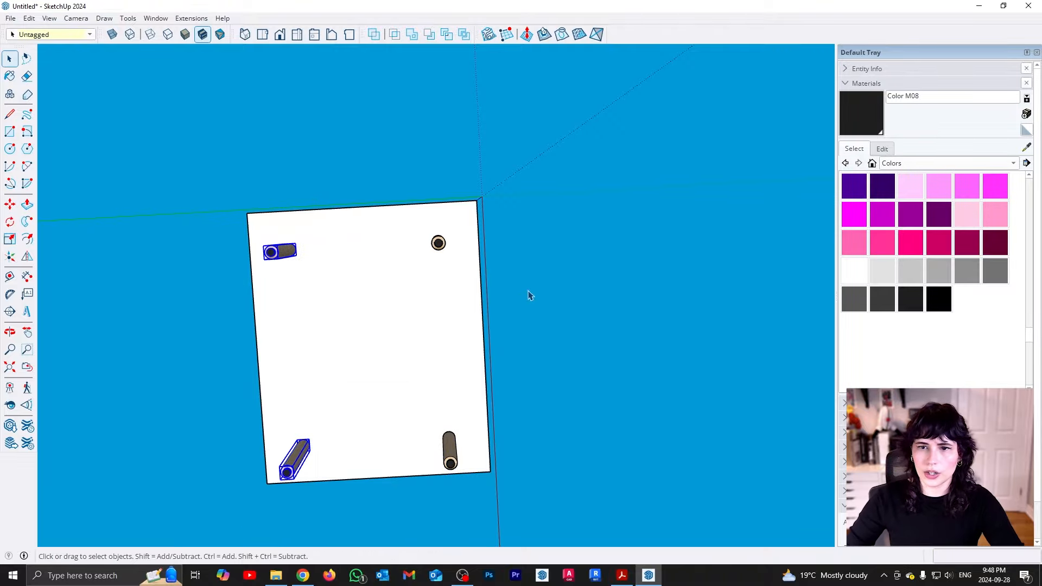
- Compare the nightstand model with the reference photo and examine the shape of the upper drawer handle
{"action": "middle_click_drag", "start_coordinate": [534, 190], "coordinate": [359, 369]}
{"action": "scroll", "coordinate": [535, 224], "scroll_direction": "up", "scroll_amount": 3}
{"action": "middle_click_drag", "start_coordinate": [536, 226], "coordinate": [395, 327]}
{"action": "scroll", "coordinate": [367, 306], "scroll_direction": "down", "scroll_amount": 5}
{"action": "scroll", "coordinate": [366, 305], "scroll_direction": "up", "scroll_amount": 6}
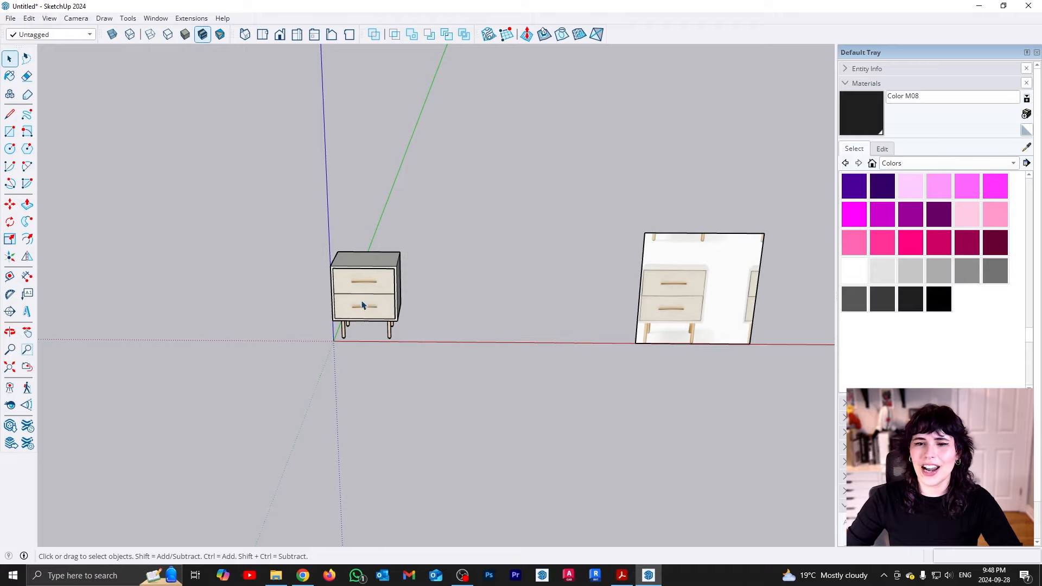
{"action": "scroll", "coordinate": [196, 318], "scroll_direction": "down", "scroll_amount": 3}
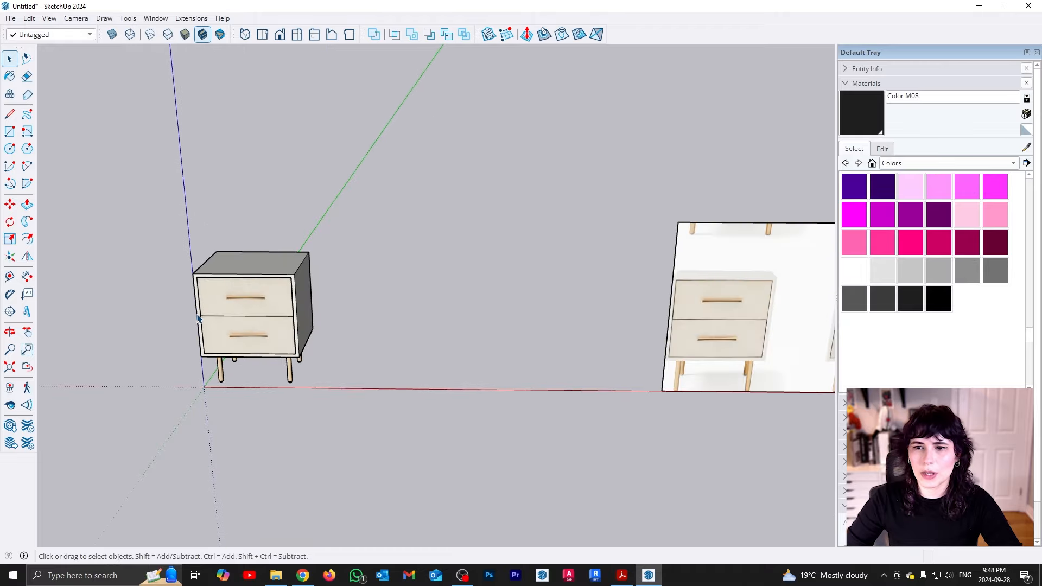
{"action": "middle_click_drag", "start_coordinate": [752, 345], "coordinate": [430, 342], "text": "shift"}
{"action": "scroll", "coordinate": [430, 342], "scroll_direction": "up", "scroll_amount": 8}
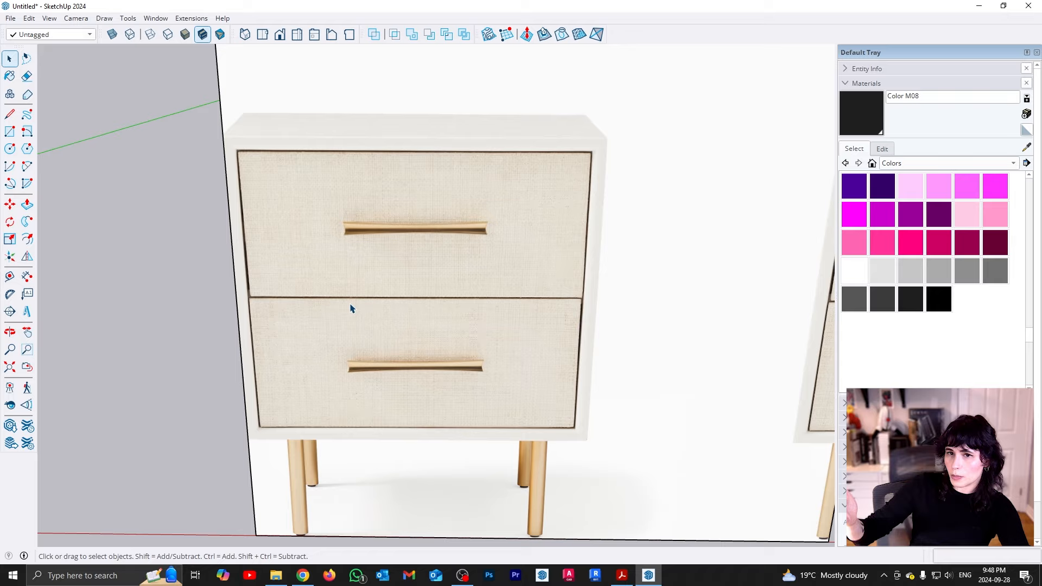
{"action": "scroll", "coordinate": [363, 250], "scroll_direction": "up", "scroll_amount": 10}
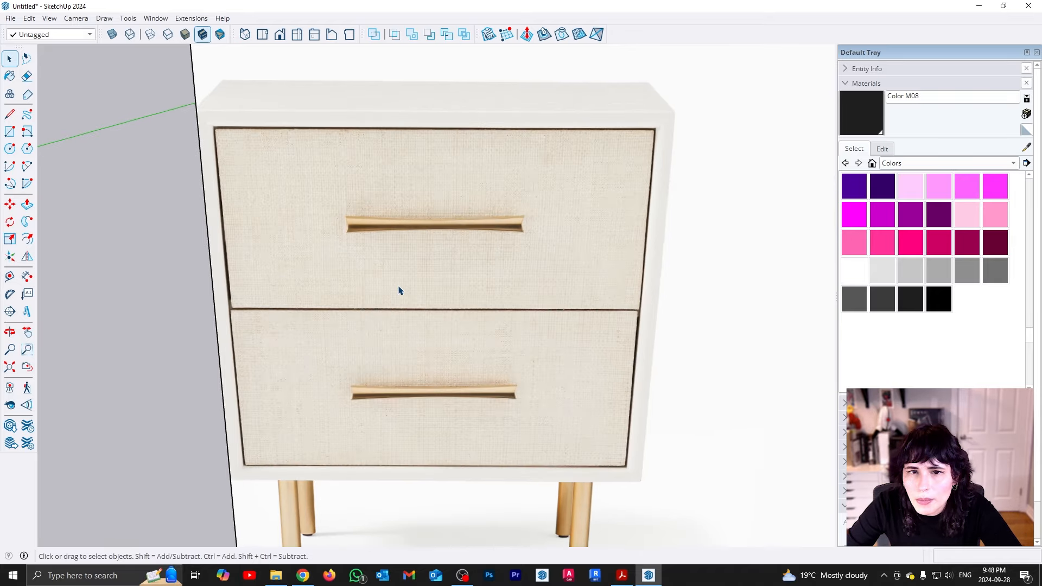
{"action": "scroll", "coordinate": [363, 250], "scroll_direction": "down", "scroll_amount": 2}
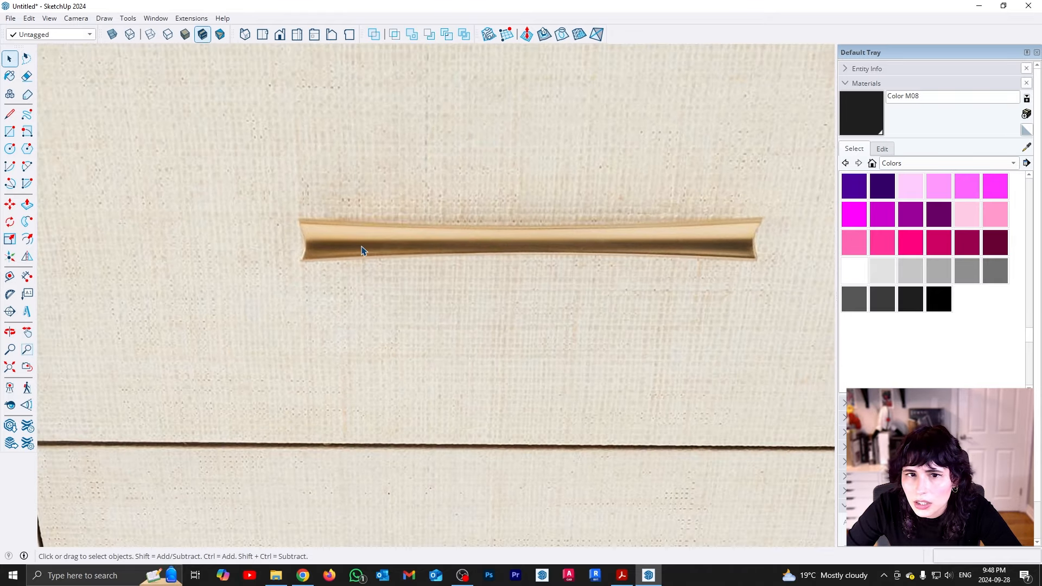
- Switch to the West Elm product page in Chrome and examine the drawer handles in the open-drawer photo
{"action": "left_click", "coordinate": [303, 575]}
{"action": "scroll", "coordinate": [306, 285], "scroll_direction": "up", "scroll_amount": 15}
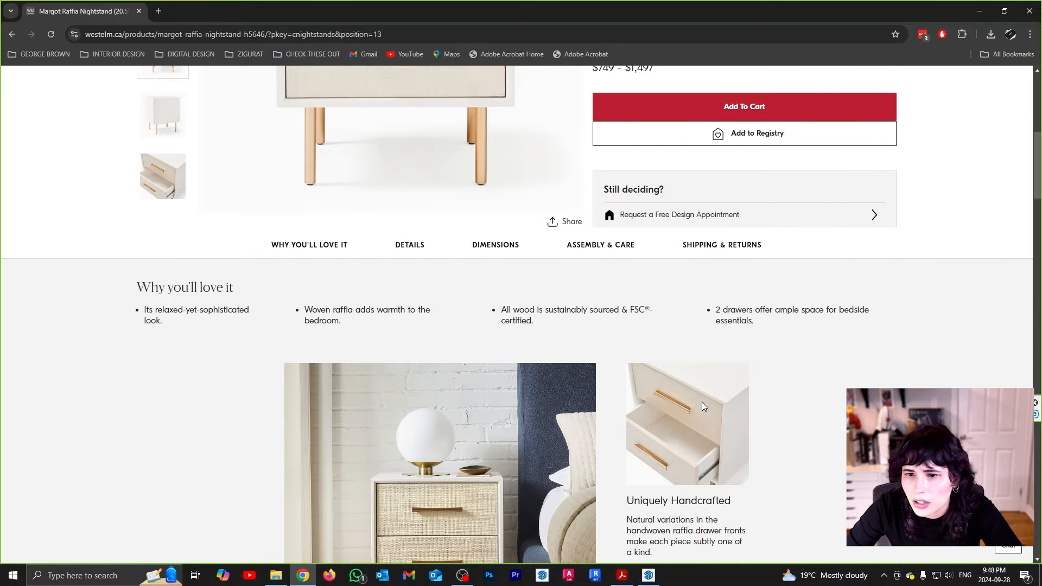
{"action": "scroll", "coordinate": [392, 304], "scroll_direction": "up", "scroll_amount": 3}
{"action": "left_click", "coordinate": [151, 346]}
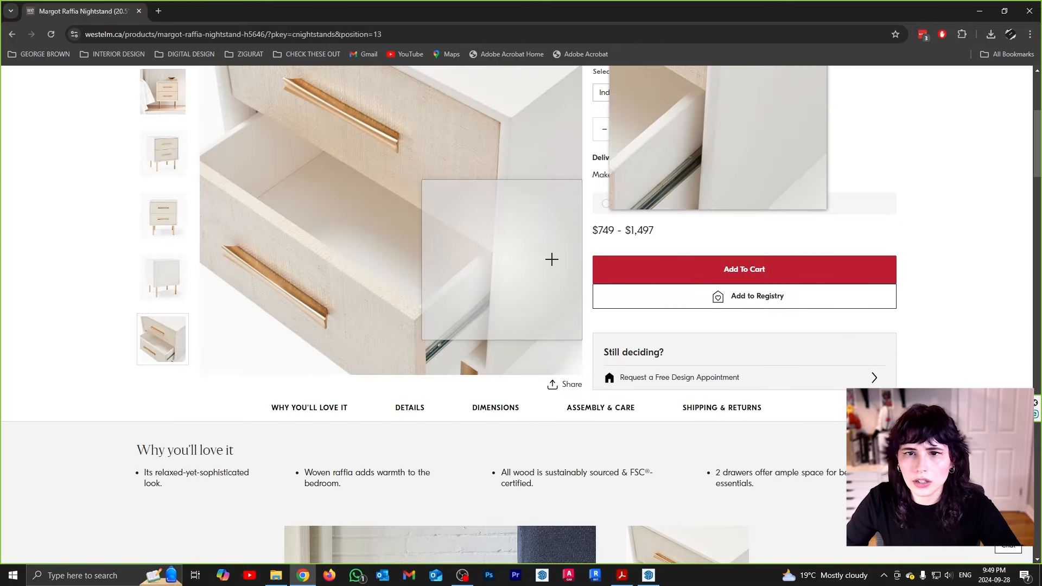
{"action": "scroll", "coordinate": [391, 175], "scroll_direction": "up", "scroll_amount": 2}
{"action": "scroll", "coordinate": [395, 188], "scroll_direction": "down", "scroll_amount": 1}
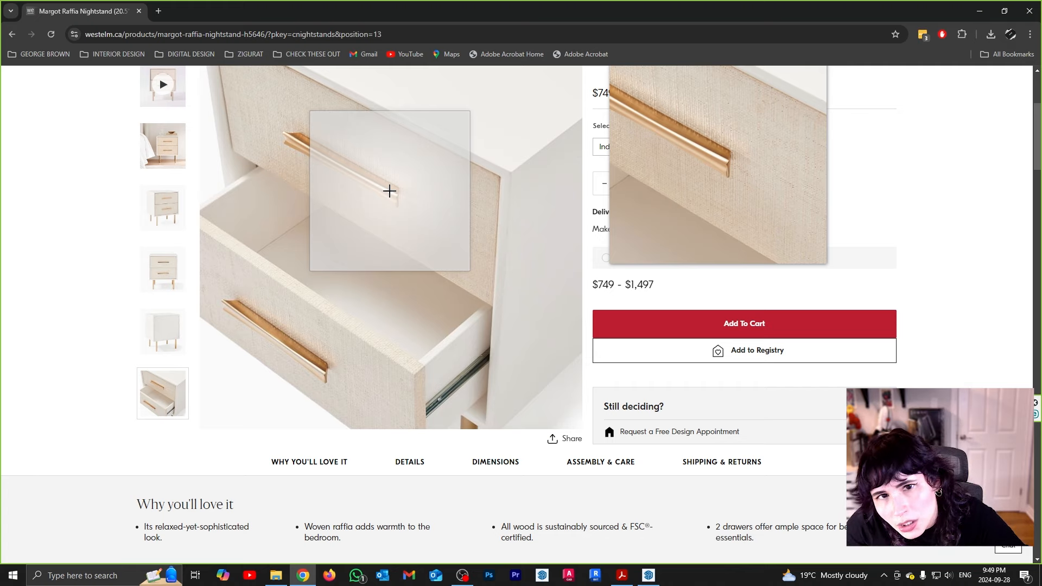
- Switch back to SketchUp and trace the left end of the upper handle in the photo with an inward arc of about 1/8" bulge
{"action": "left_click", "coordinate": [640, 578]}
{"action": "scroll", "coordinate": [304, 272], "scroll_direction": "down", "scroll_amount": 6}
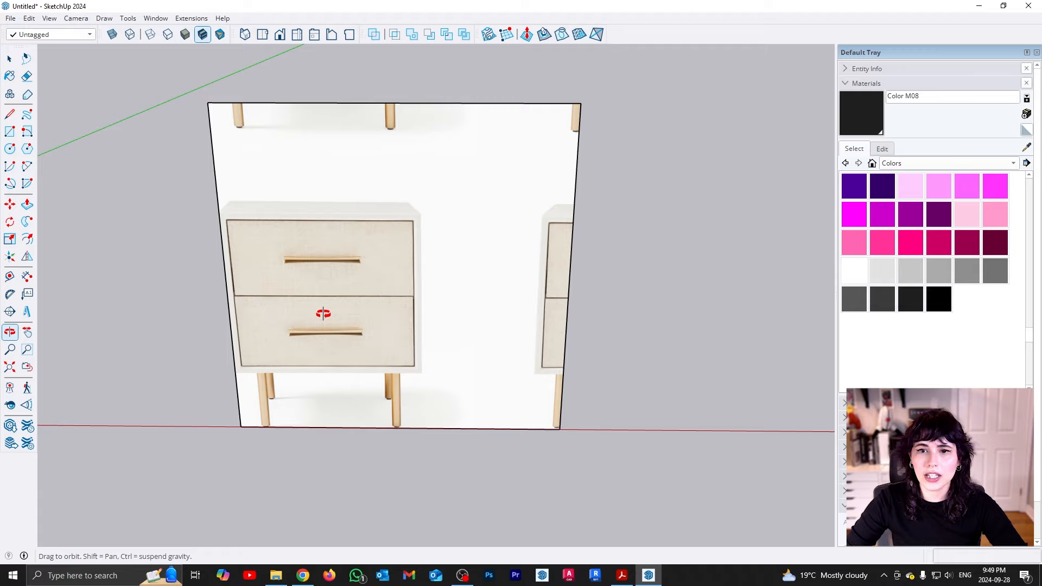
{"action": "scroll", "coordinate": [332, 281], "scroll_direction": "up", "scroll_amount": 8}
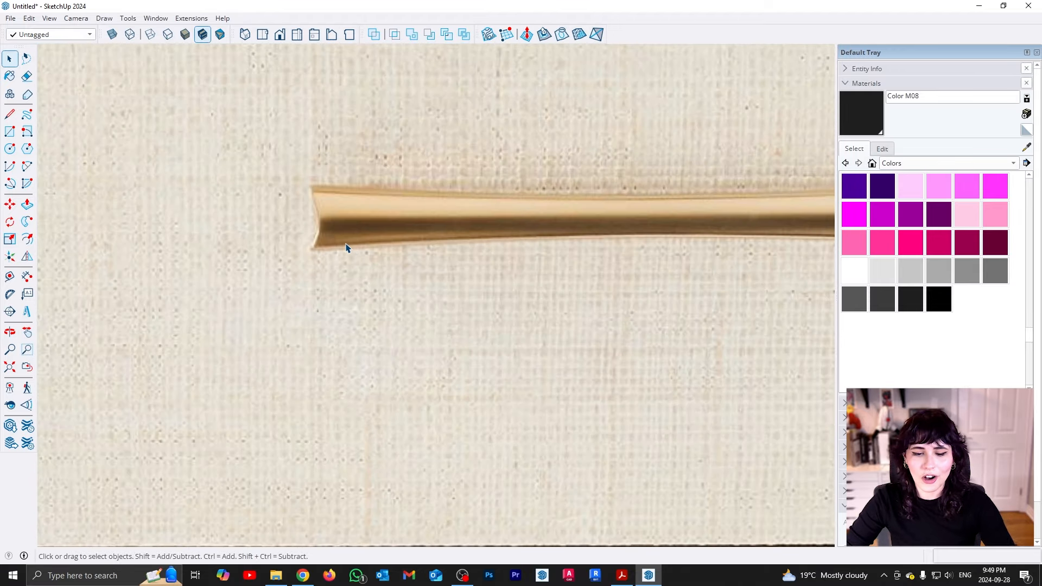
{"action": "key", "text": "a"}
{"action": "left_click", "coordinate": [311, 187]}
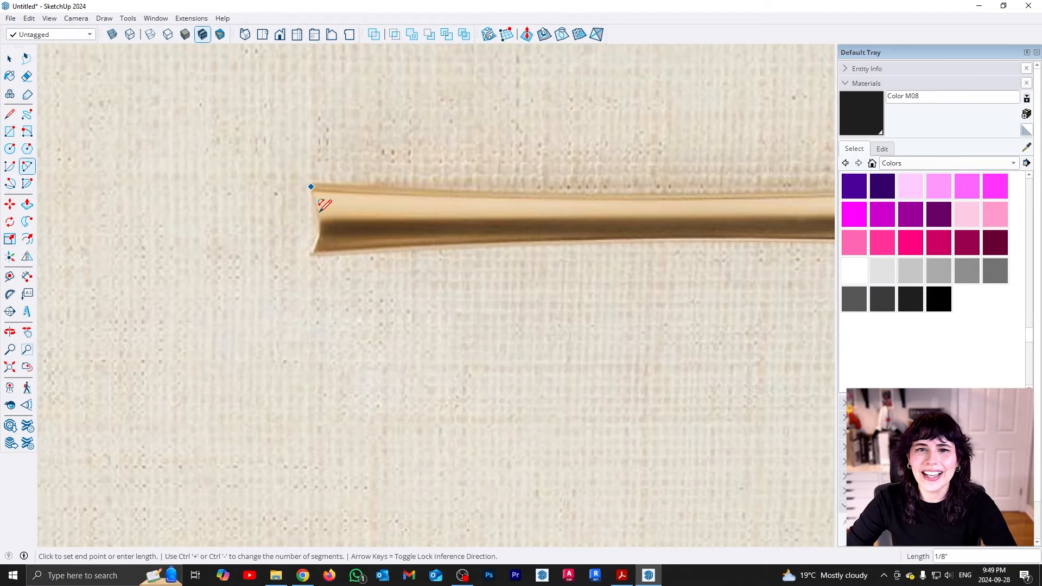
{"action": "left_click", "coordinate": [311, 256]}
{"action": "left_click", "coordinate": [323, 221]}
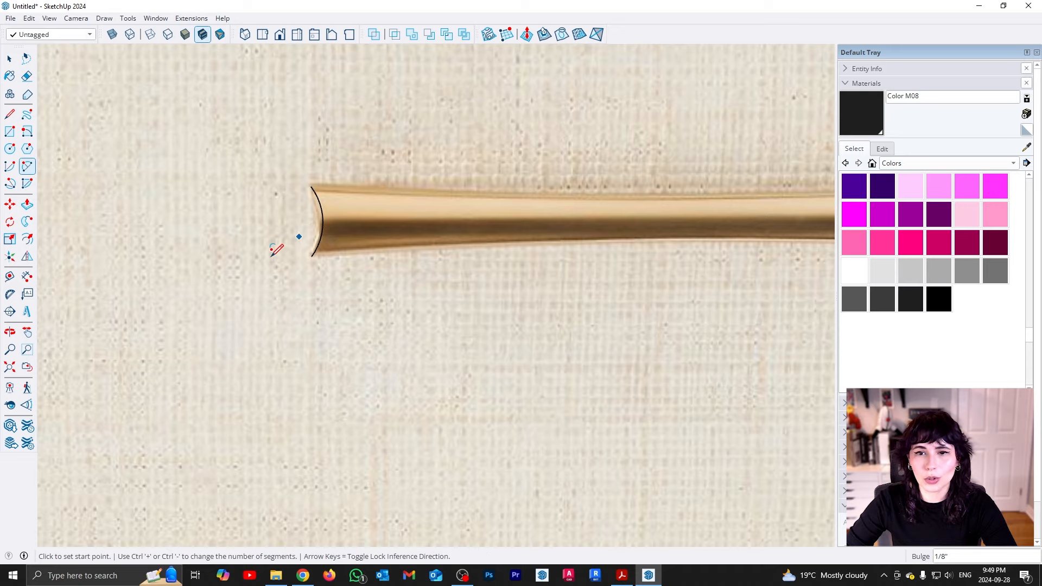
- Trace the upper handle's lower edge with an arc about 8" long and about 1/8" bulge, starting at the left arc's lower end
{"action": "scroll", "coordinate": [279, 245], "scroll_direction": "down", "scroll_amount": 4}
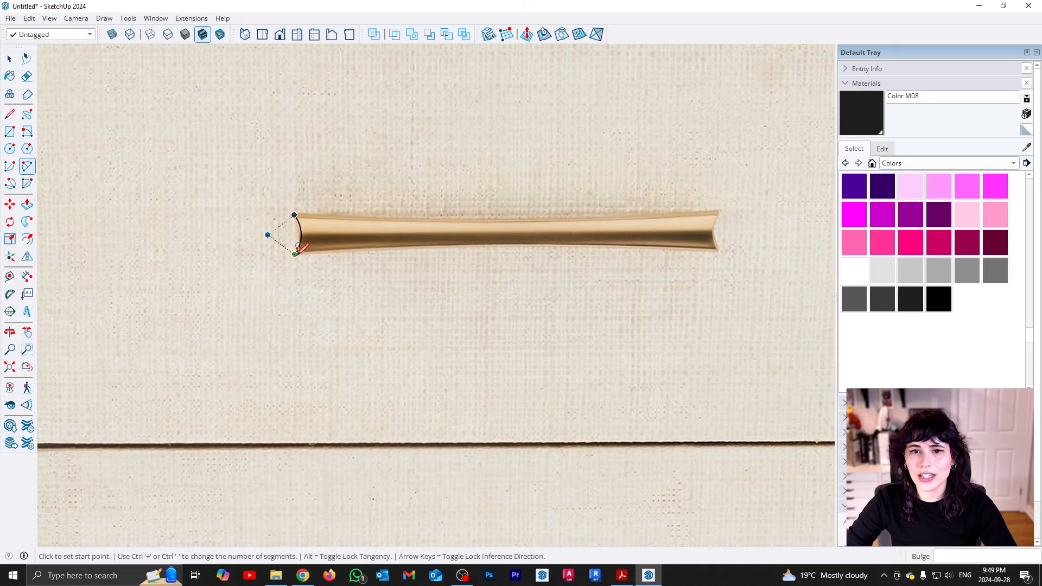
{"action": "left_click", "coordinate": [296, 253]}
{"action": "scroll", "coordinate": [720, 247], "scroll_direction": "up", "scroll_amount": 3}
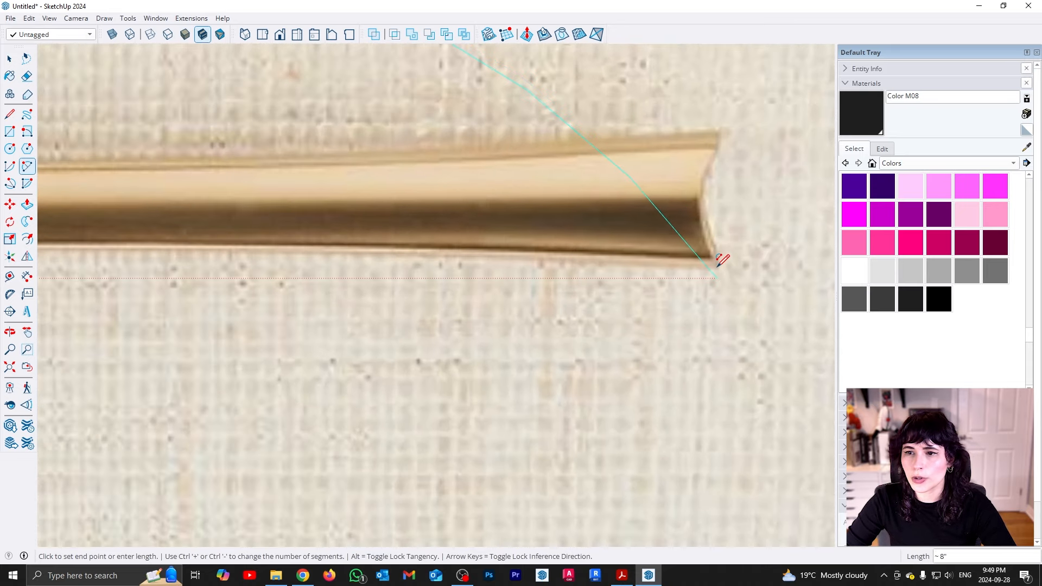
{"action": "left_click", "coordinate": [711, 254]}
{"action": "scroll", "coordinate": [274, 234], "scroll_direction": "down", "scroll_amount": 3}
{"action": "left_click", "coordinate": [274, 235]}
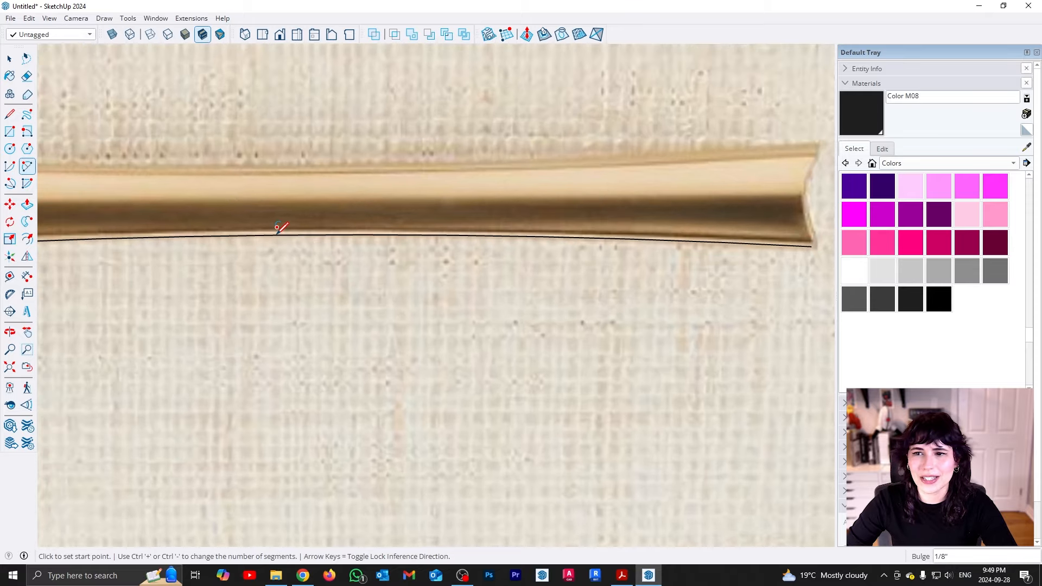
- Trace the handle's right end with an inward arc of about 1/16" bulge, starting at the lower arc's right end
{"action": "scroll", "coordinate": [554, 249], "scroll_direction": "down", "scroll_amount": 4}
{"action": "scroll", "coordinate": [461, 263], "scroll_direction": "up", "scroll_amount": 4}
{"action": "left_click", "coordinate": [458, 279]}
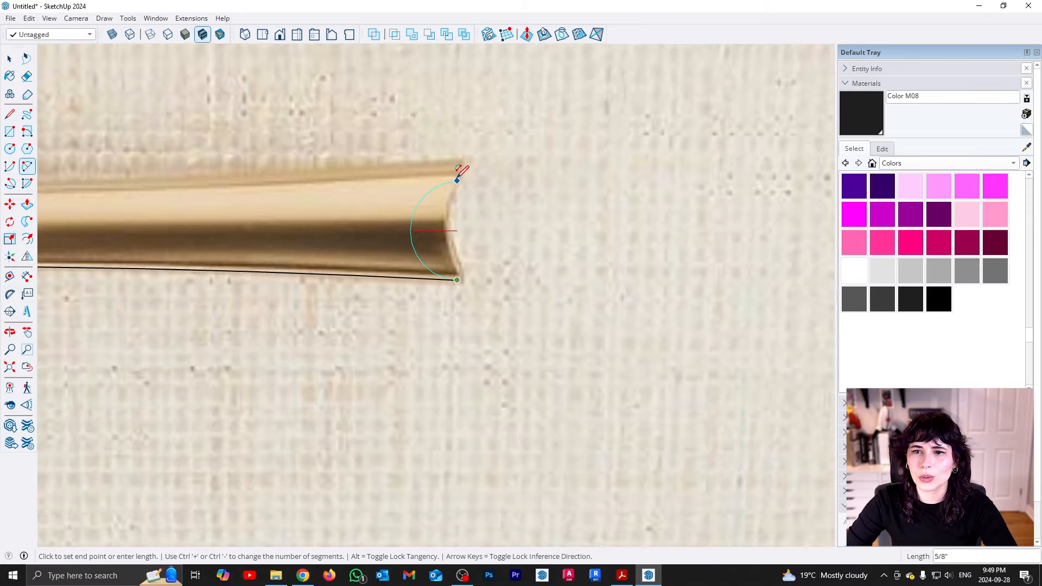
{"action": "left_click", "coordinate": [457, 161]}
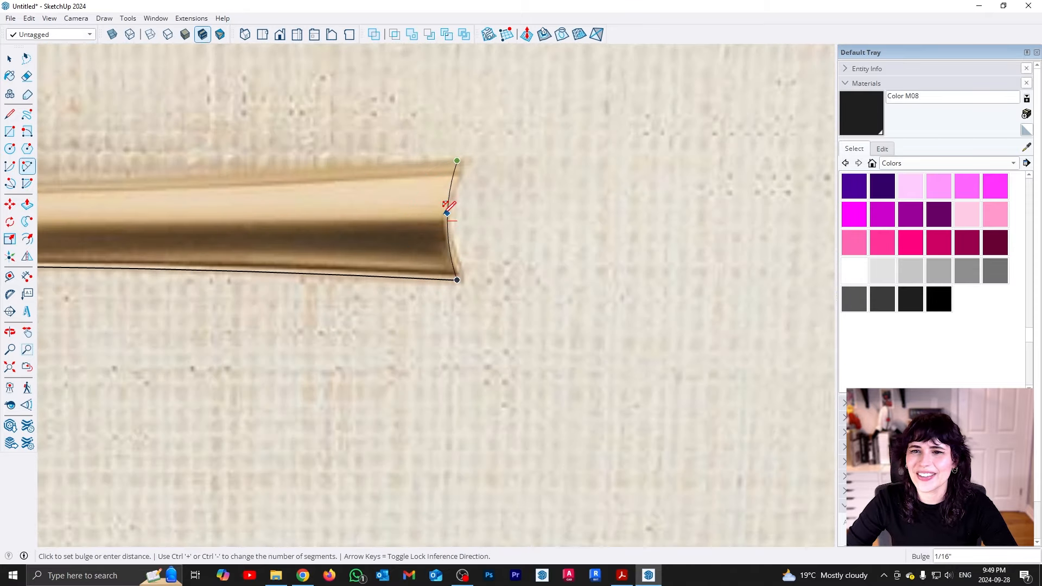
{"action": "left_click", "coordinate": [445, 215]}
- Close the handle outline with an arc along its upper edge, with about 3/16" bulge, between the two end arcs
{"action": "left_click", "coordinate": [457, 161]}
{"action": "scroll", "coordinate": [654, 225], "scroll_direction": "down", "scroll_amount": 5}
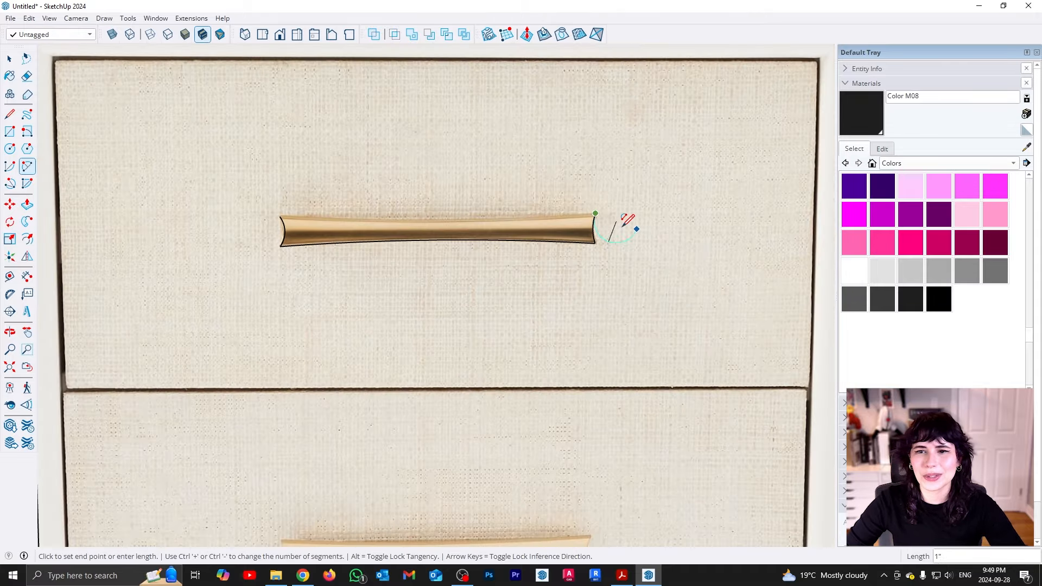
{"action": "scroll", "coordinate": [315, 212], "scroll_direction": "up", "scroll_amount": 2}
{"action": "left_click", "coordinate": [289, 213]}
{"action": "scroll", "coordinate": [491, 220], "scroll_direction": "up", "scroll_amount": 5}
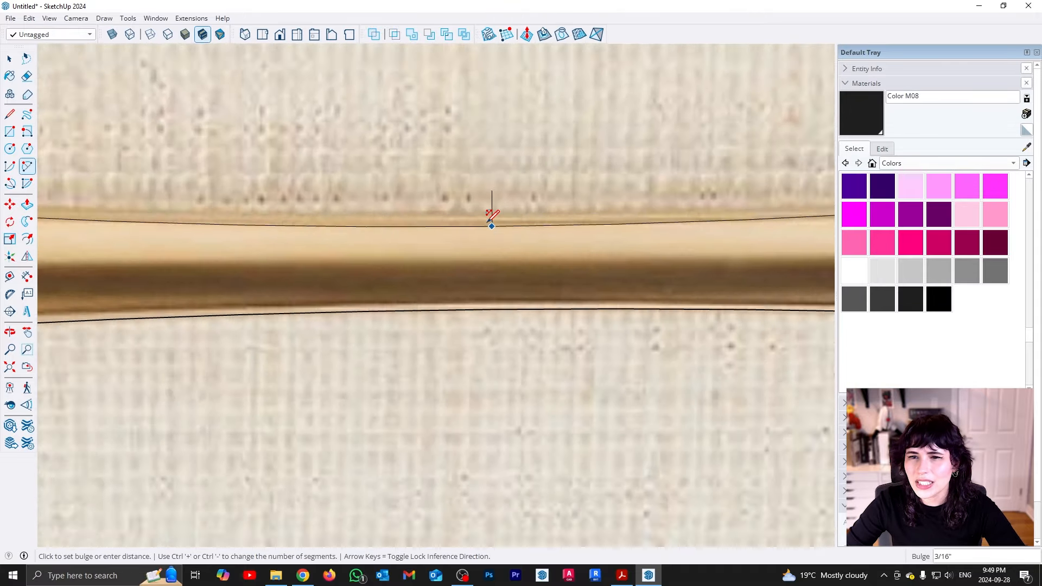
{"action": "left_click", "coordinate": [491, 220]}
{"action": "key", "text": "space"}
- Delete the reference photo around the traced handle and its leftover bottom edge, keeping only the handle face
{"action": "scroll", "coordinate": [329, 253], "scroll_direction": "down", "scroll_amount": 10}
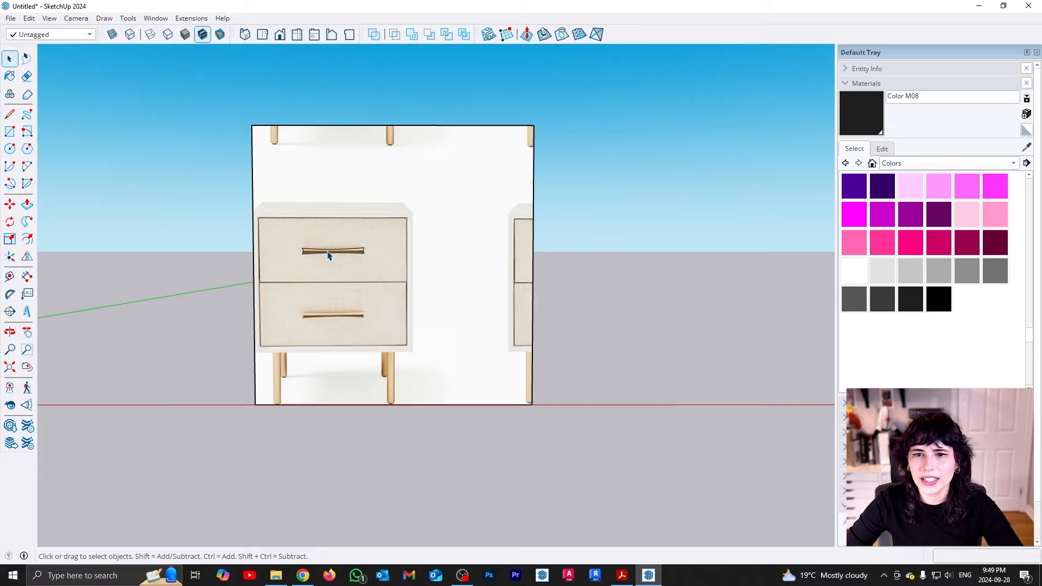
{"action": "middle_click_drag", "start_coordinate": [329, 254], "coordinate": [539, 171]}
{"action": "left_click_drag", "start_coordinate": [159, 115], "coordinate": [160, 116]}
{"action": "key", "text": "Delete"}
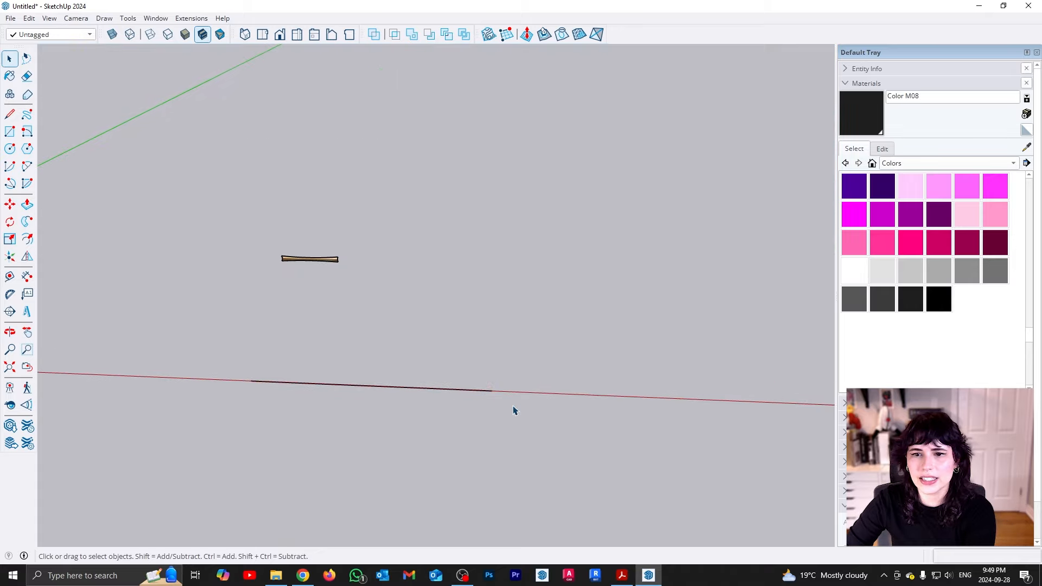
{"action": "left_click_drag", "start_coordinate": [129, 352], "coordinate": [129, 351]}
{"action": "middle_click_drag", "start_coordinate": [423, 369], "coordinate": [328, 401]}
{"action": "key", "text": "Delete"}
- Sample the Nightstand material from the handle face and extrude the face 1"
{"action": "scroll", "coordinate": [330, 217], "scroll_direction": "up", "scroll_amount": 6}
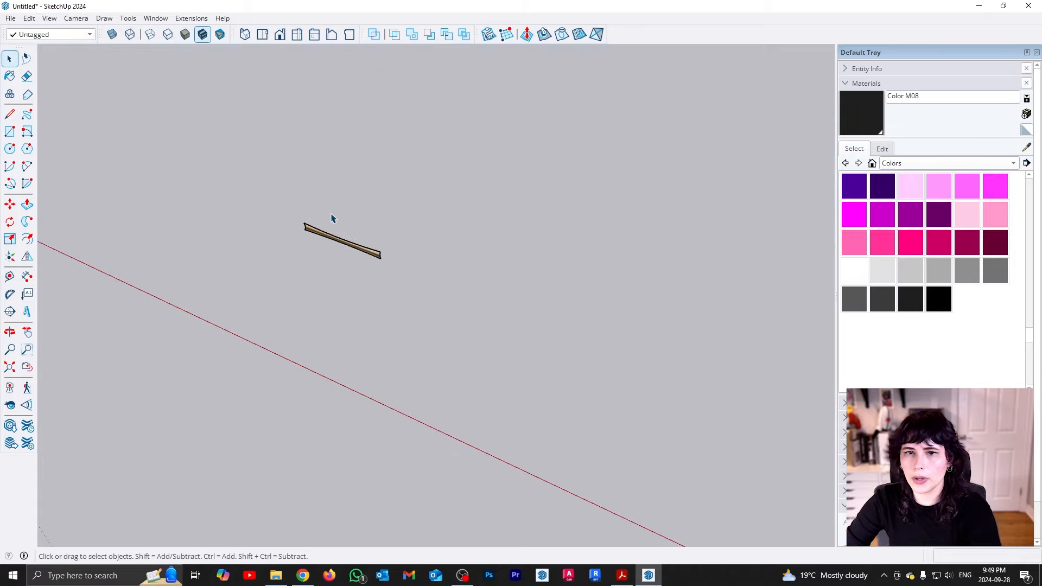
{"action": "middle_click_drag", "start_coordinate": [421, 244], "coordinate": [421, 245]}
{"action": "key", "text": "b"}
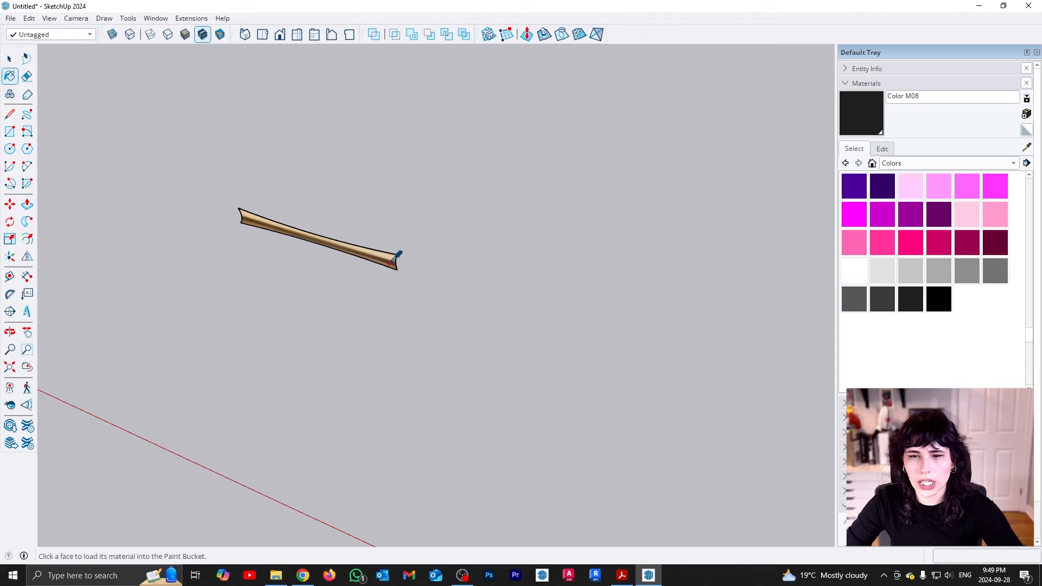
{"action": "left_click", "coordinate": [393, 254], "text": "alt"}
{"action": "key", "text": "space"}
{"action": "key", "text": "p"}
{"action": "left_click", "coordinate": [386, 264]}
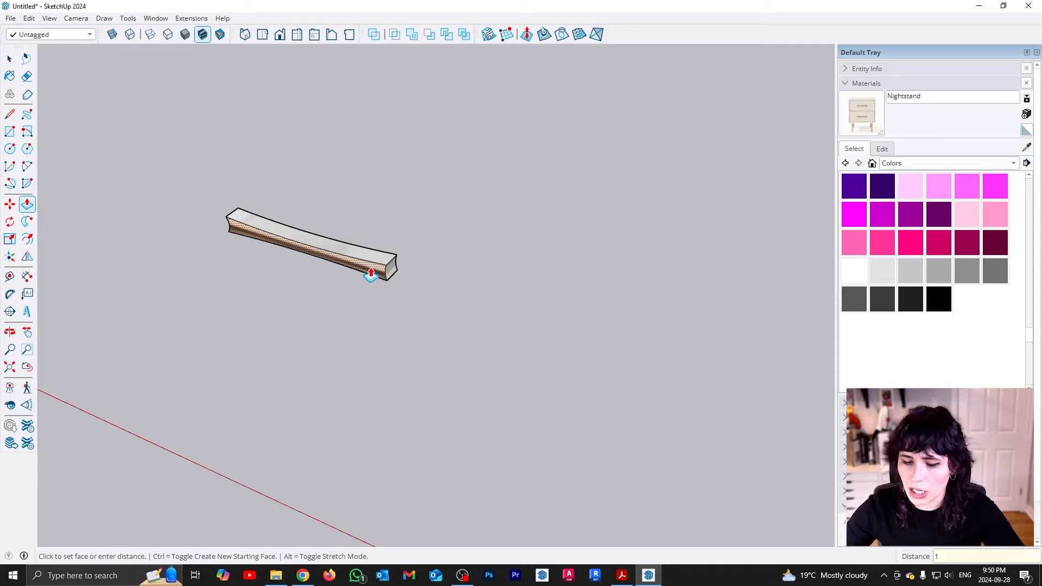
{"action": "key", "text": "Return"}
{"action": "key", "text": "space"}
- Set the texture on the handle's front face to Projected
{"action": "scroll", "coordinate": [379, 314], "scroll_direction": "up", "scroll_amount": 3}
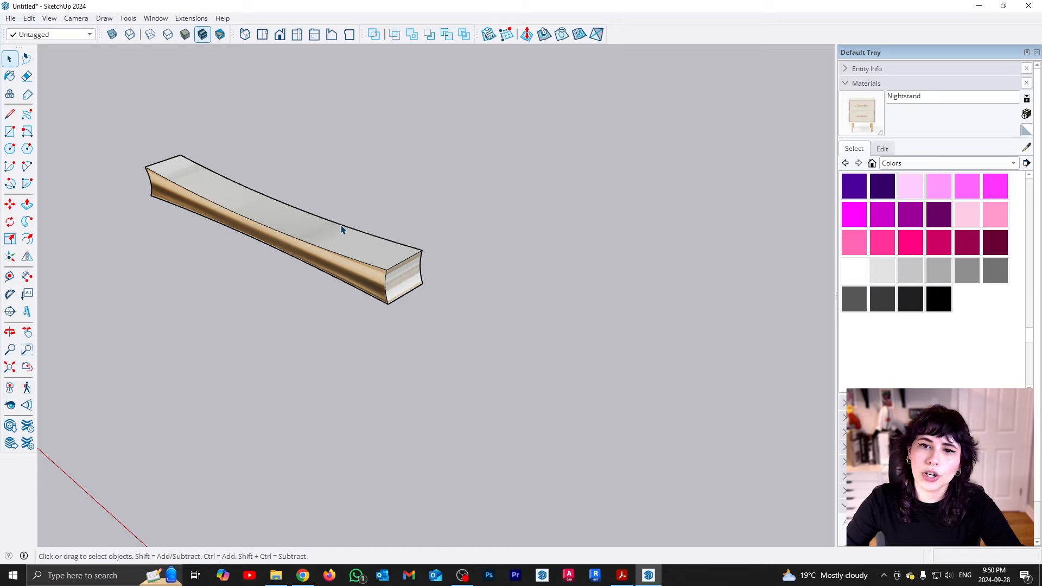
{"action": "right_click", "coordinate": [359, 279]}
{"action": "mouse_move", "coordinate": [454, 432]}
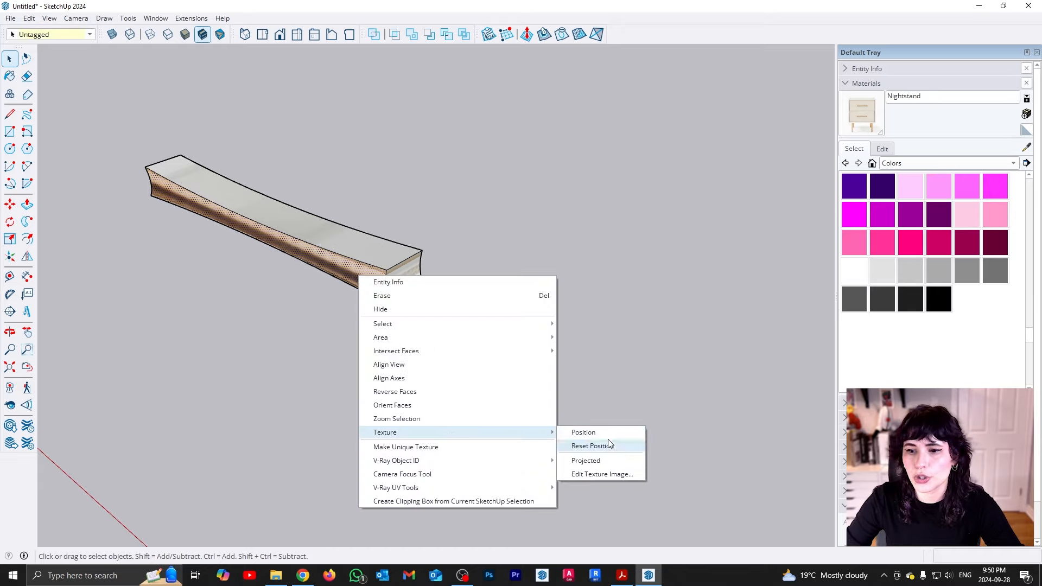
{"action": "left_click", "coordinate": [604, 466]}
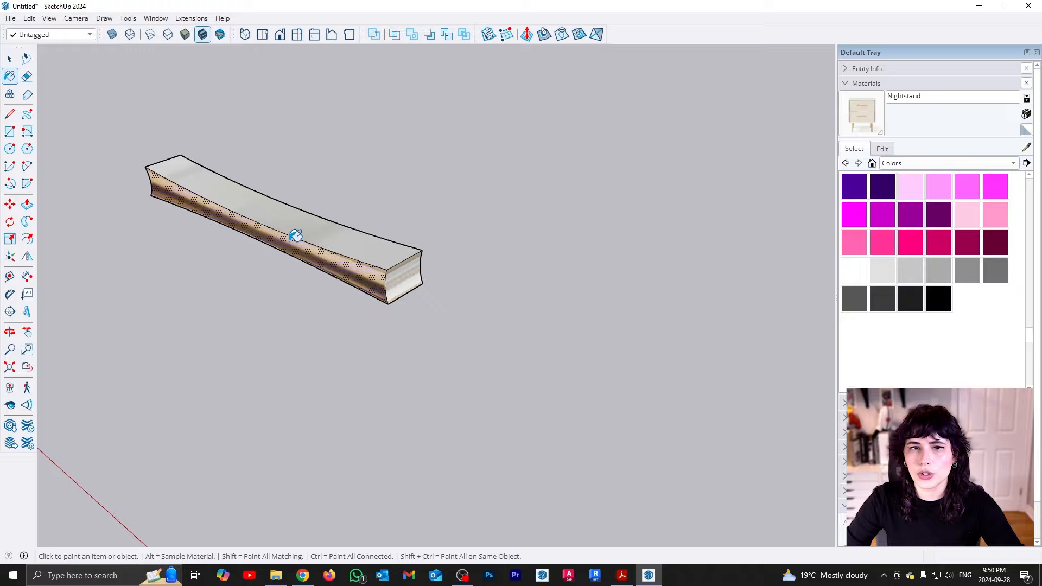
- Select the whole handle and paint all its faces with the projected Nightstand texture
{"action": "left_click_drag", "start_coordinate": [94, 107], "coordinate": [606, 412]}
{"action": "key", "text": "b"}
{"action": "left_click", "coordinate": [386, 260]}
{"action": "mouse_move", "coordinate": [421, 311]}
{"action": "middle_mouse_down"}
{"action": "mouse_move", "coordinate": [218, 228]}
{"action": "mouse_move", "coordinate": [568, 223]}
{"action": "mouse_move", "coordinate": [445, 121]}
{"action": "mouse_move", "coordinate": [490, 204]}
{"action": "mouse_move", "coordinate": [672, 172]}
{"action": "mouse_move", "coordinate": [856, 235]}
{"action": "mouse_move", "coordinate": [455, 277]}
{"action": "mouse_move", "coordinate": [400, 223]}
{"action": "mouse_move", "coordinate": [481, 214]}
{"action": "mouse_move", "coordinate": [379, 208]}
{"action": "middle_mouse_up"}
{"action": "middle_click_drag", "start_coordinate": [639, 249], "coordinate": [530, 239], "text": "shift"}
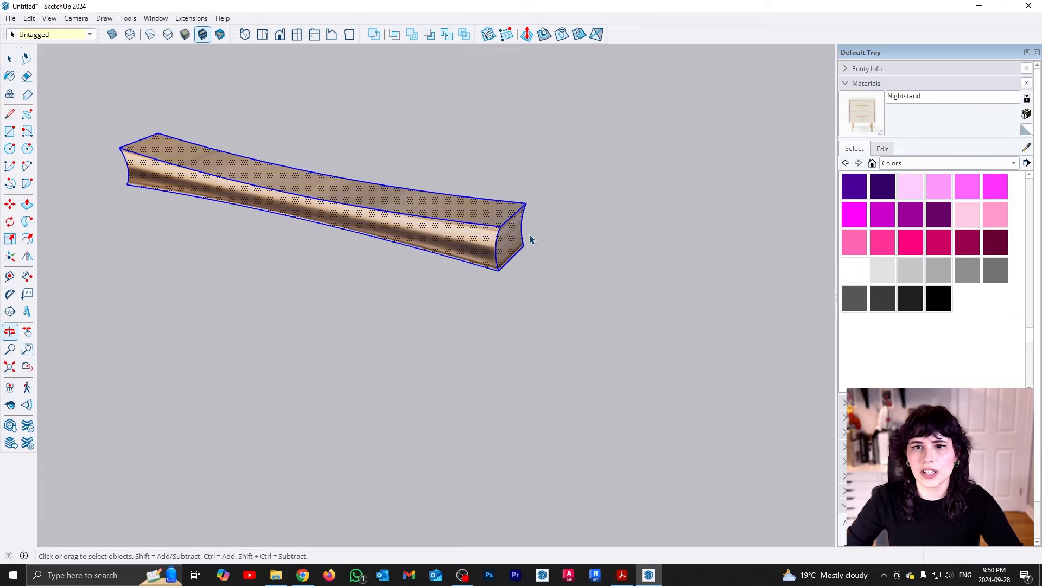
{"action": "scroll", "coordinate": [505, 227], "scroll_direction": "down", "scroll_amount": 3}
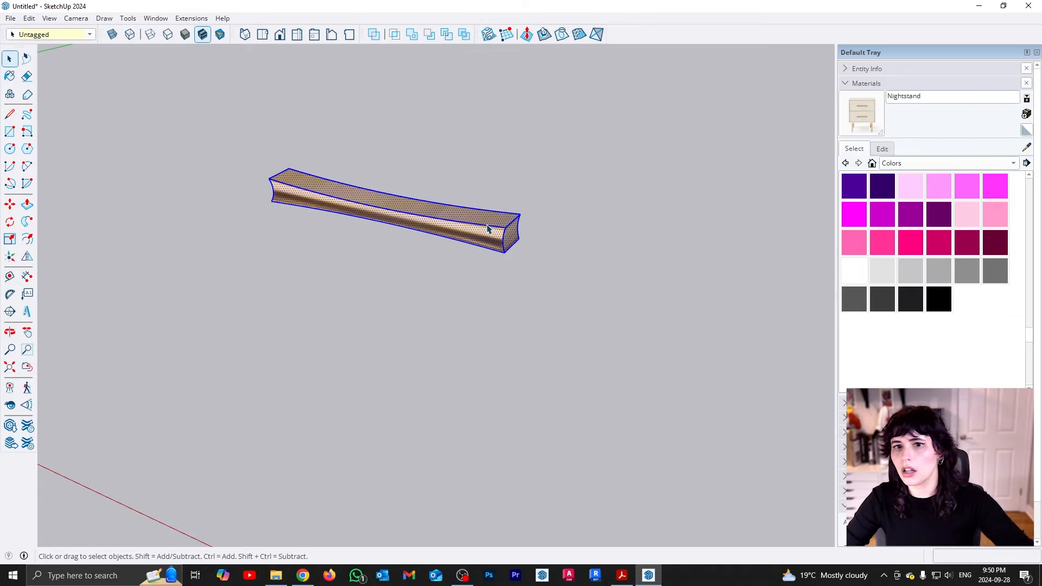
- Turn the selected handle geometry into a component named handle
{"action": "right_click", "coordinate": [436, 203]}
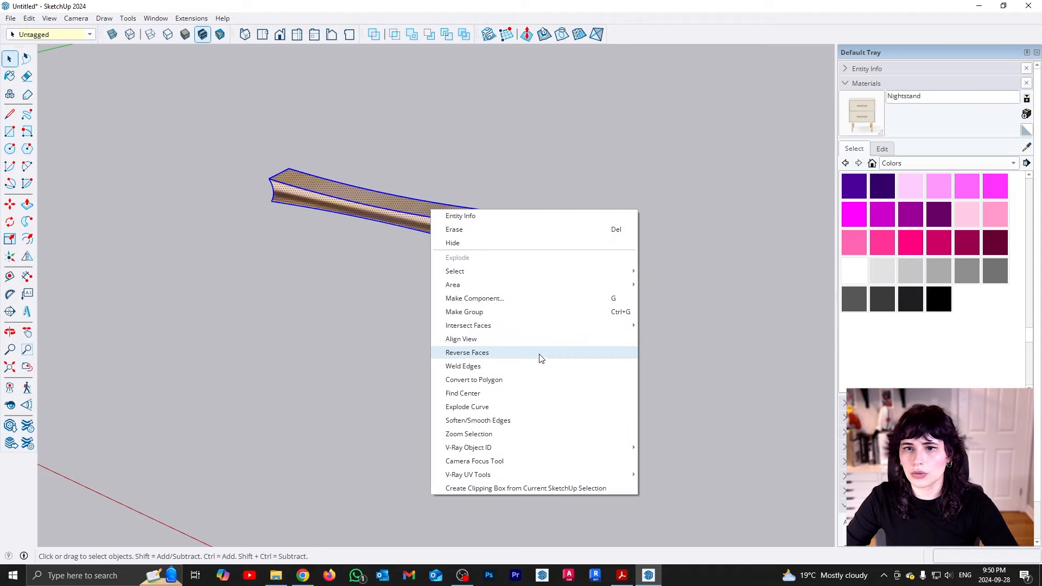
{"action": "left_click", "coordinate": [545, 300]}
{"action": "type", "text": "hanf"}
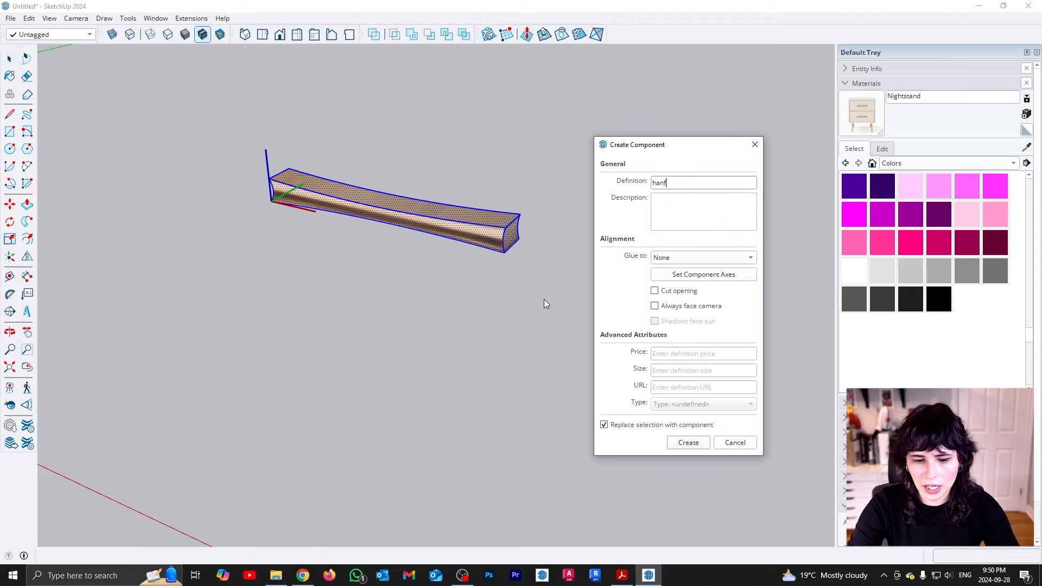
{"action": "type", "text": "le"}
{"action": "key", "text": "Return"}
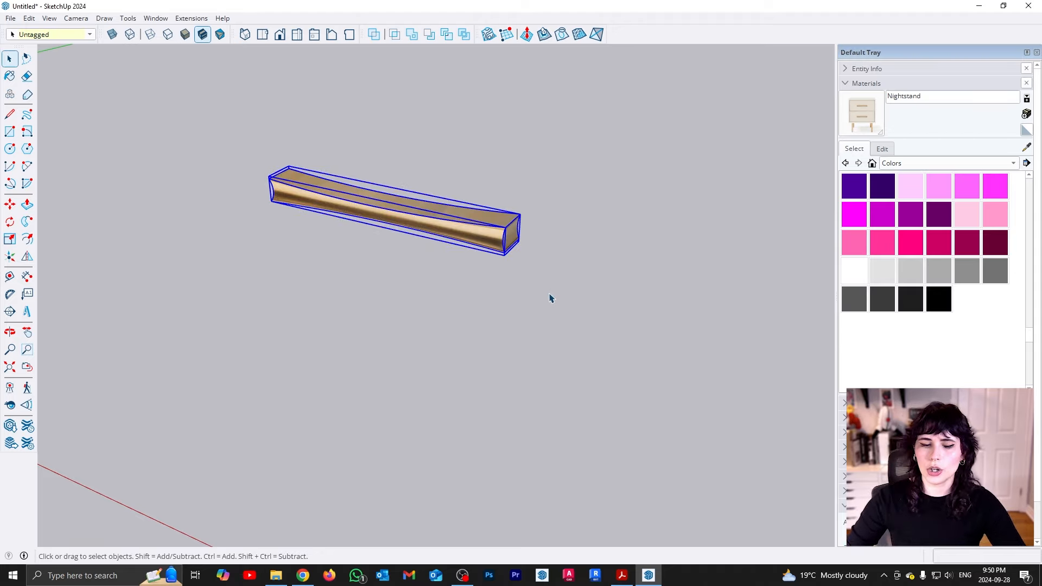
- Move the handle component 8' back along the red axis onto the nightstand's upper drawer
{"action": "scroll", "coordinate": [564, 318], "scroll_direction": "down", "scroll_amount": 6}
{"action": "middle_click_drag", "start_coordinate": [565, 319], "coordinate": [607, 342]}
{"action": "scroll", "coordinate": [609, 350], "scroll_direction": "up", "scroll_amount": 3}
{"action": "key", "text": "m"}
{"action": "left_click", "coordinate": [627, 347]}
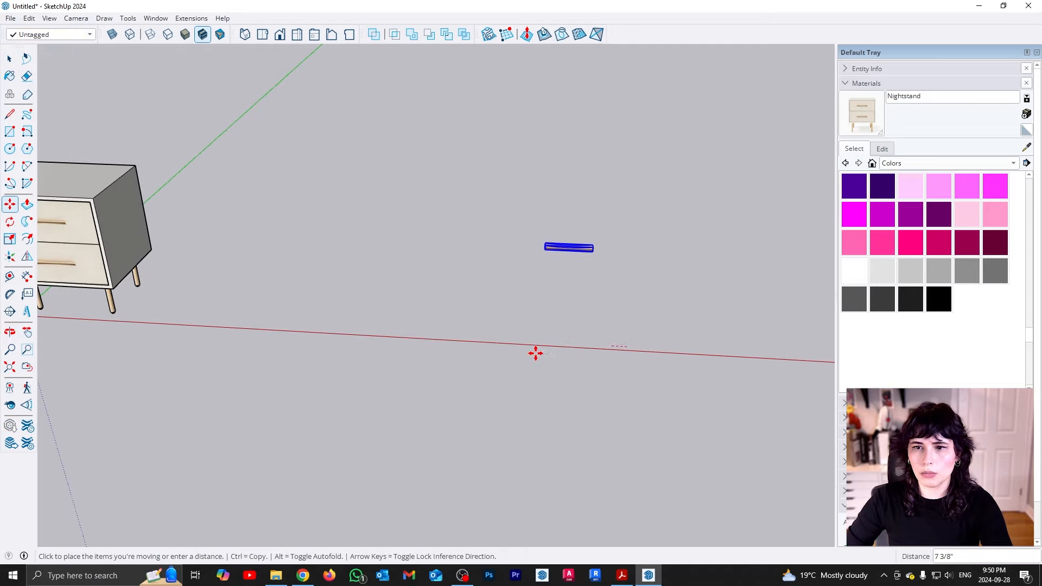
{"action": "type", "text": "8'"}
{"action": "key", "text": "Return"}
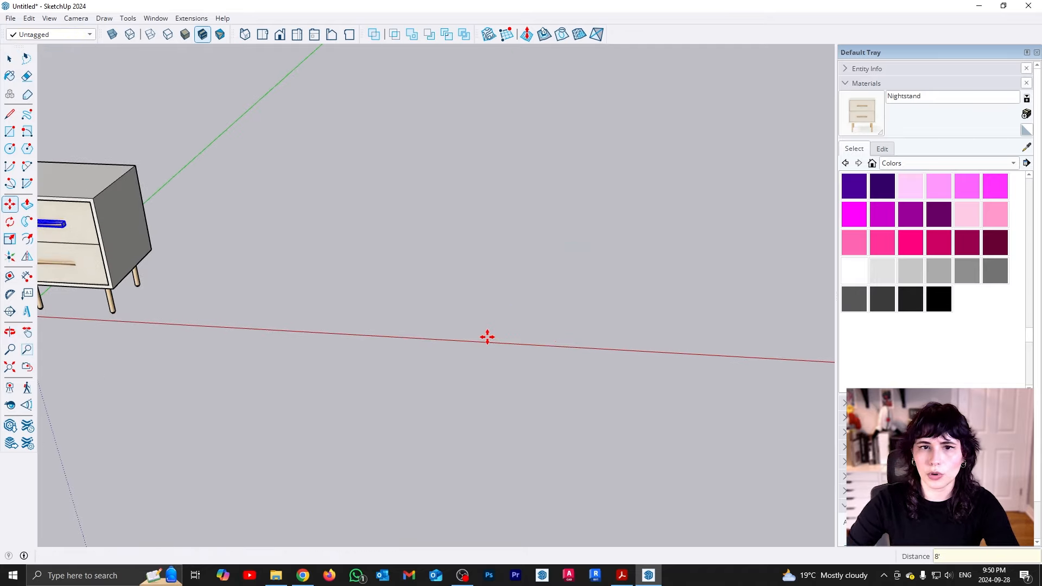
{"action": "key", "text": "space"}
- Copy the upper handle straight down about 8 3/16" onto the handle pictured on the lower drawer
{"action": "middle_click_drag", "start_coordinate": [111, 304], "coordinate": [459, 327], "text": "shift"}
{"action": "scroll", "coordinate": [458, 282], "scroll_direction": "up", "scroll_amount": 4}
{"action": "middle_click_drag", "start_coordinate": [458, 283], "coordinate": [396, 223]}
{"action": "scroll", "coordinate": [478, 193], "scroll_direction": "up", "scroll_amount": 4}
{"action": "key", "text": "m"}
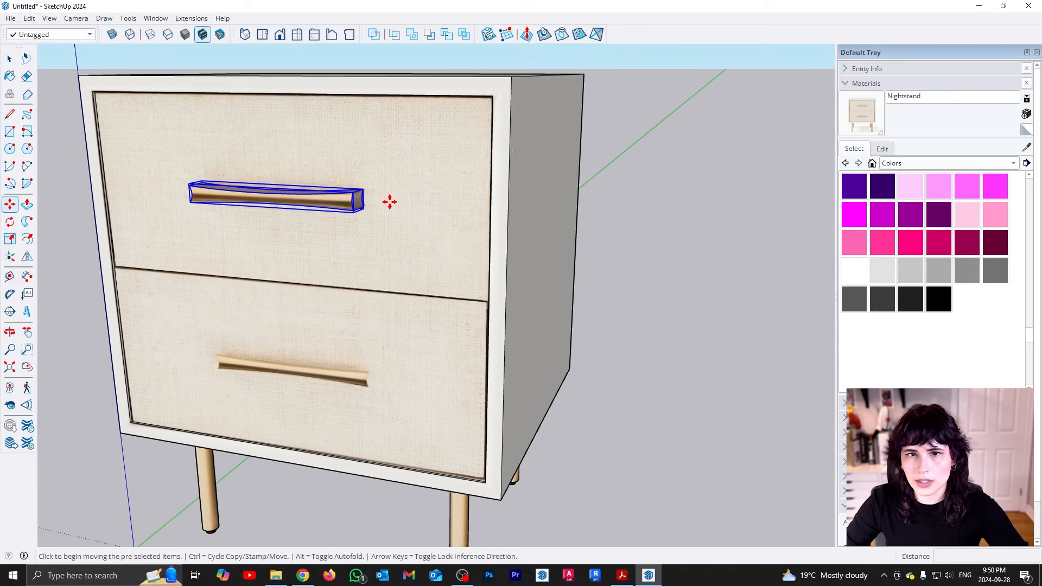
{"action": "key", "text": "ctrl"}
{"action": "left_click", "coordinate": [390, 201]}
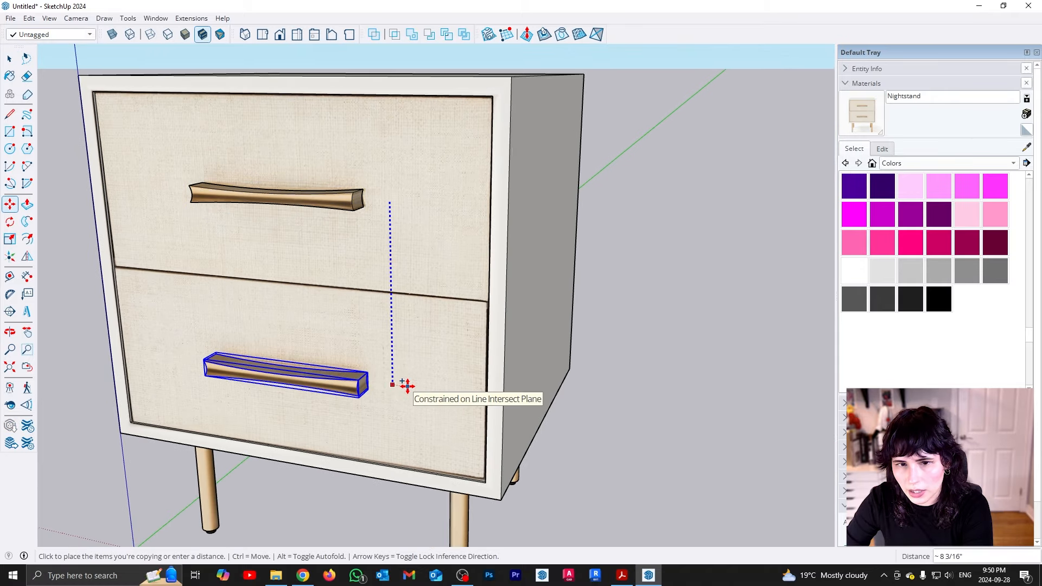
{"action": "left_click", "coordinate": [407, 385]}
- Examine up close how the copied handle lines up with the pictured handle on the lower drawer
{"action": "middle_click_drag", "start_coordinate": [696, 363], "coordinate": [489, 347]}
{"action": "scroll", "coordinate": [315, 356], "scroll_direction": "up", "scroll_amount": 6}
{"action": "middle_click_drag", "start_coordinate": [315, 357], "coordinate": [409, 187]}
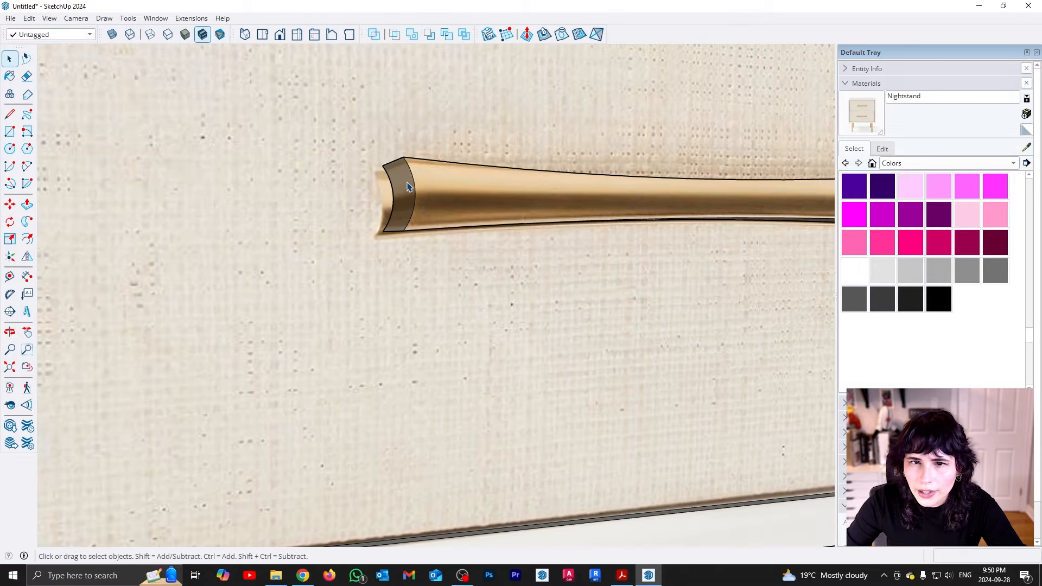
{"action": "left_click", "coordinate": [427, 218]}
{"action": "middle_click_drag", "start_coordinate": [448, 224], "coordinate": [342, 311]}
{"action": "scroll", "coordinate": [202, 337], "scroll_direction": "down", "scroll_amount": 8}
{"action": "left_click", "coordinate": [422, 341]}
- Combine the cabinet, drawers, legs and both handles into one component named nightstand, and clear the selection
{"action": "scroll", "coordinate": [423, 341], "scroll_direction": "down", "scroll_amount": 4}
{"action": "left_click_drag", "start_coordinate": [170, 168], "coordinate": [571, 517]}
{"action": "right_click", "coordinate": [344, 301]}
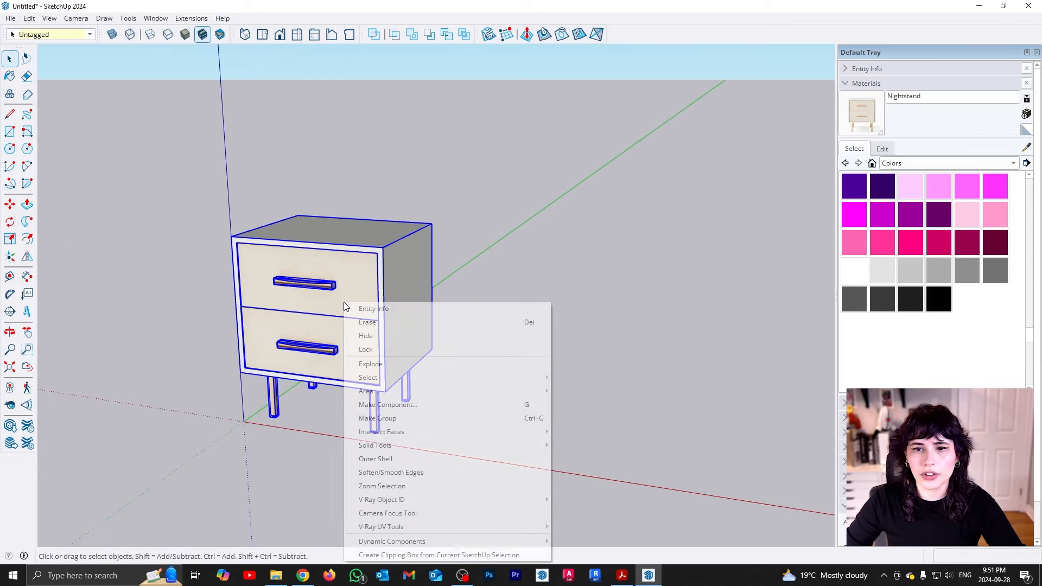
{"action": "left_click", "coordinate": [432, 405]}
{"action": "type", "text": "nightstand"}
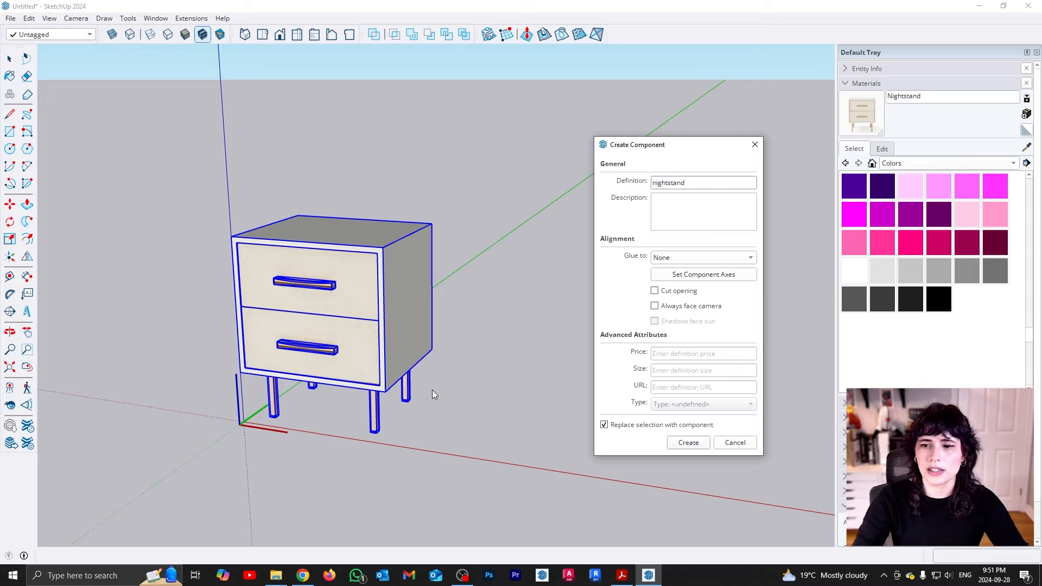
{"action": "key", "text": "Return"}
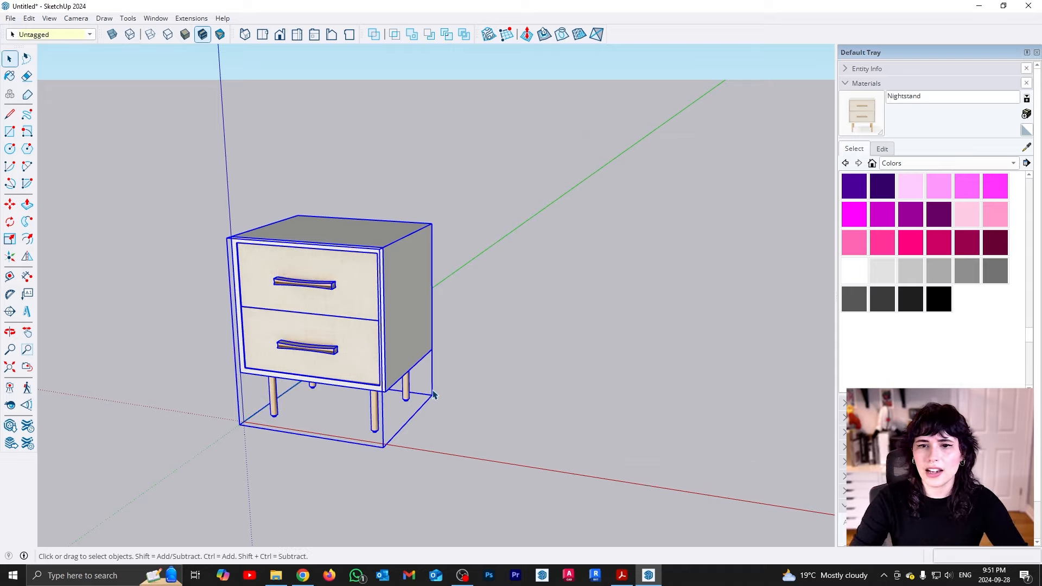
{"action": "left_click", "coordinate": [474, 384]}
{"action": "middle_click_drag", "start_coordinate": [396, 353], "coordinate": [432, 374]}
{"action": "scroll", "coordinate": [514, 310], "scroll_direction": "up", "scroll_amount": 2}
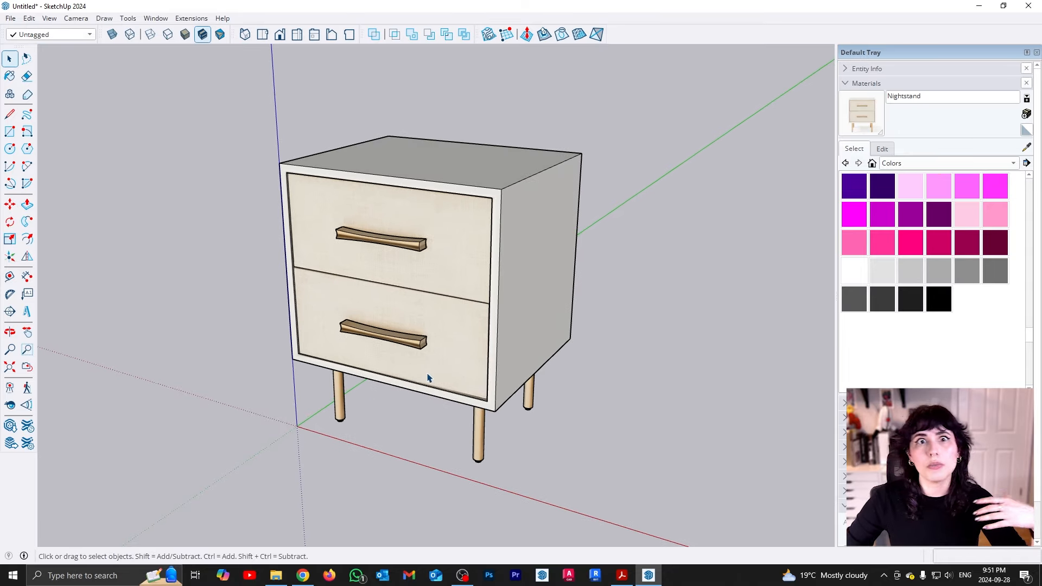